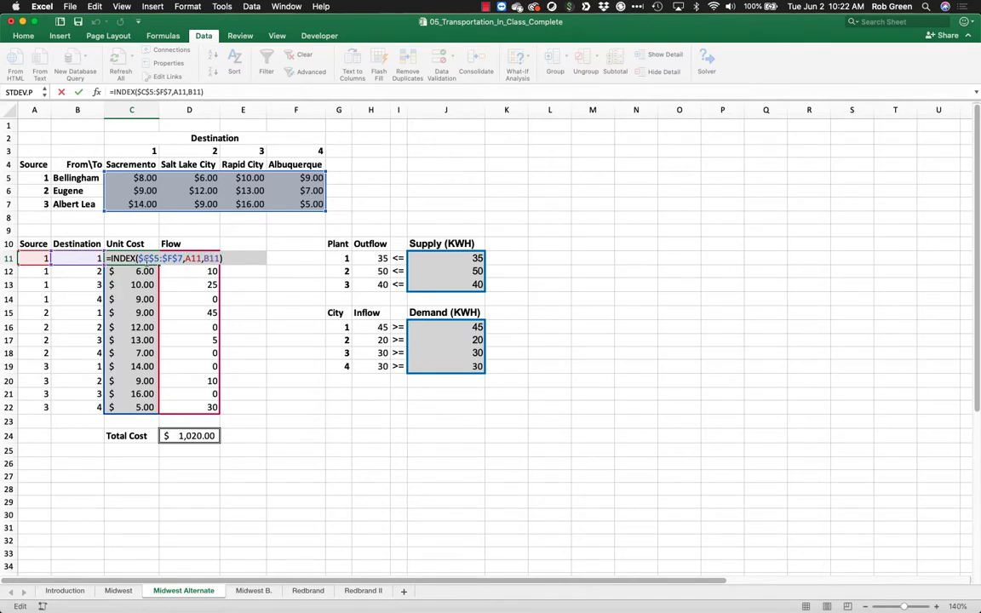
- Inspect the INDEX formula in cell C14 of the Unit Cost column on the Midwest Alternate sheet
key("Return")
left_click(143, 299)
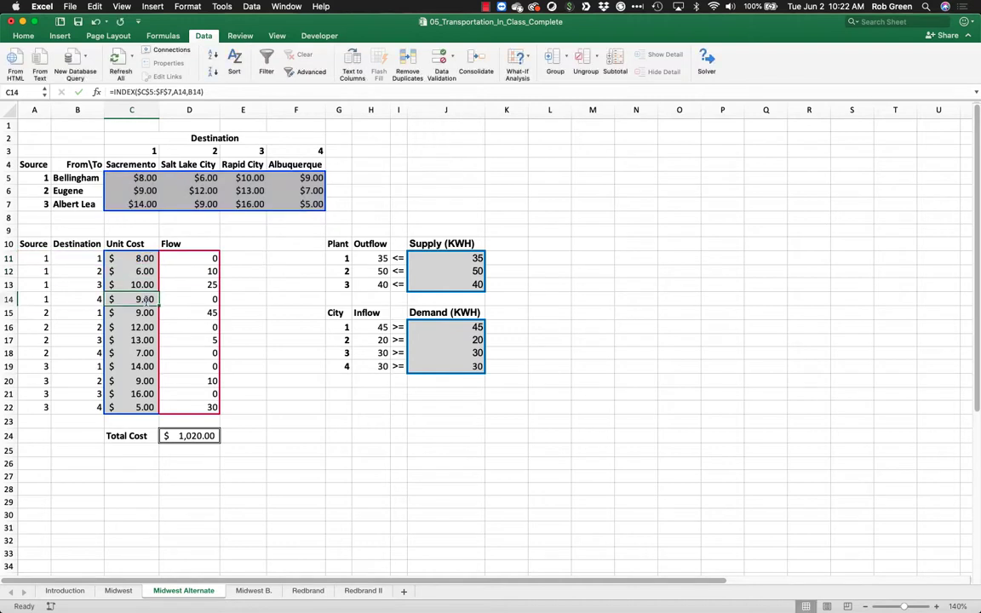
double_click(143, 299)
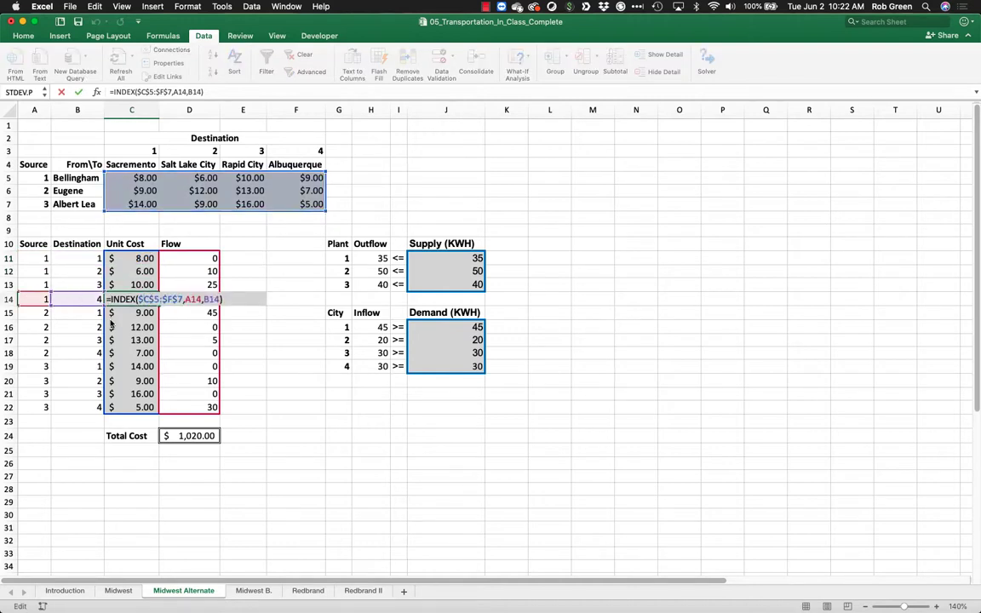
key("Return")
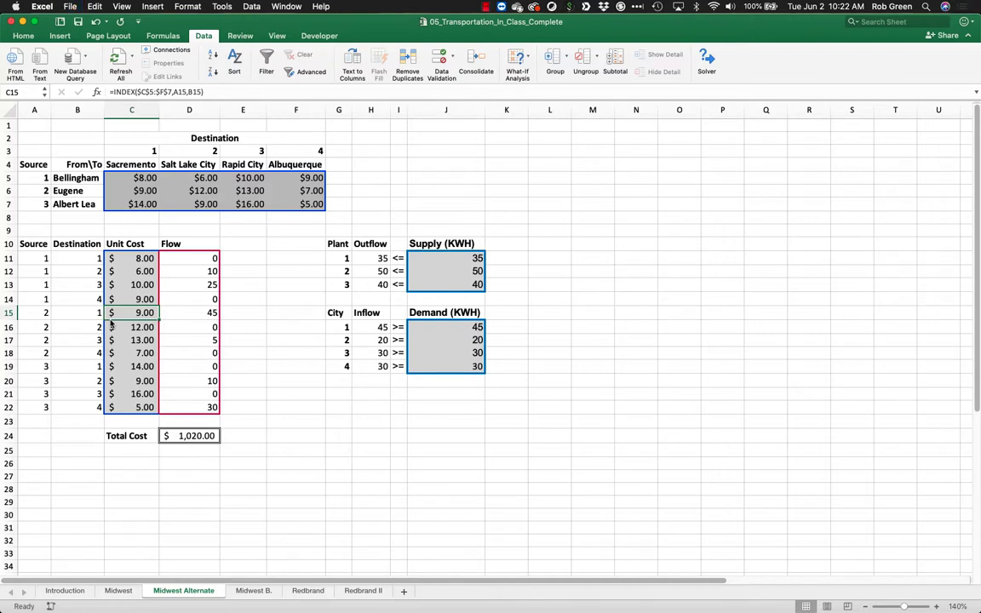
left_click(300, 382)
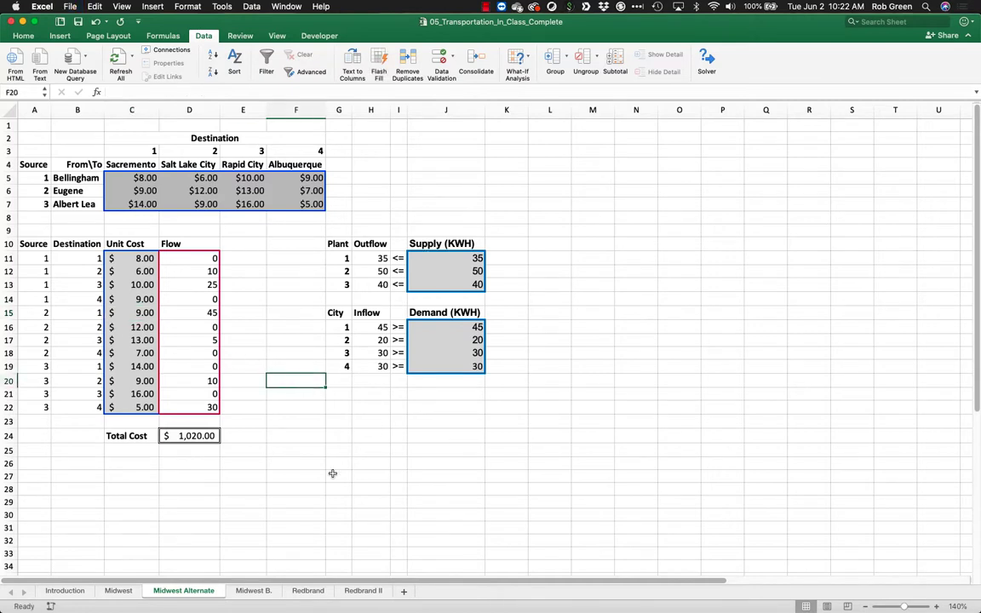
- Read the Midwest B. problem text on partially unmet demand and the penalty for each kWh not provided
left_click(256, 592)
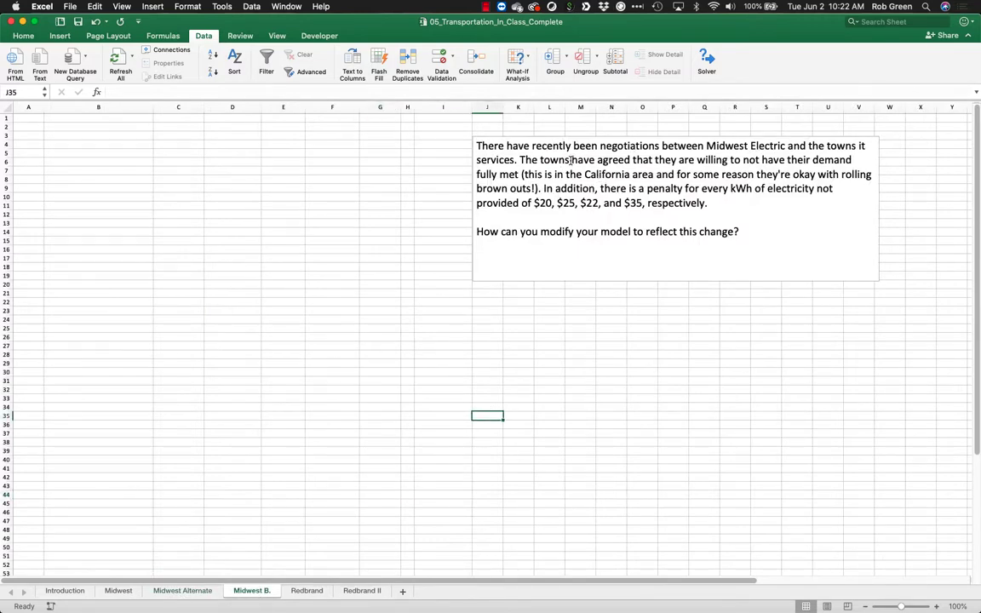
left_click_drag(572, 160, 689, 178)
left_click(622, 175)
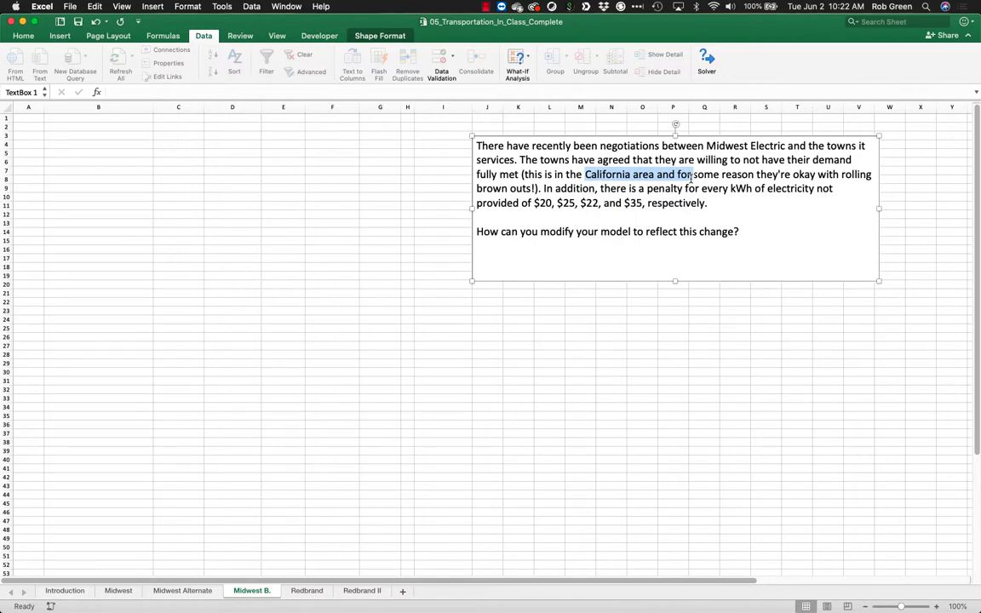
left_click_drag(555, 189, 730, 200)
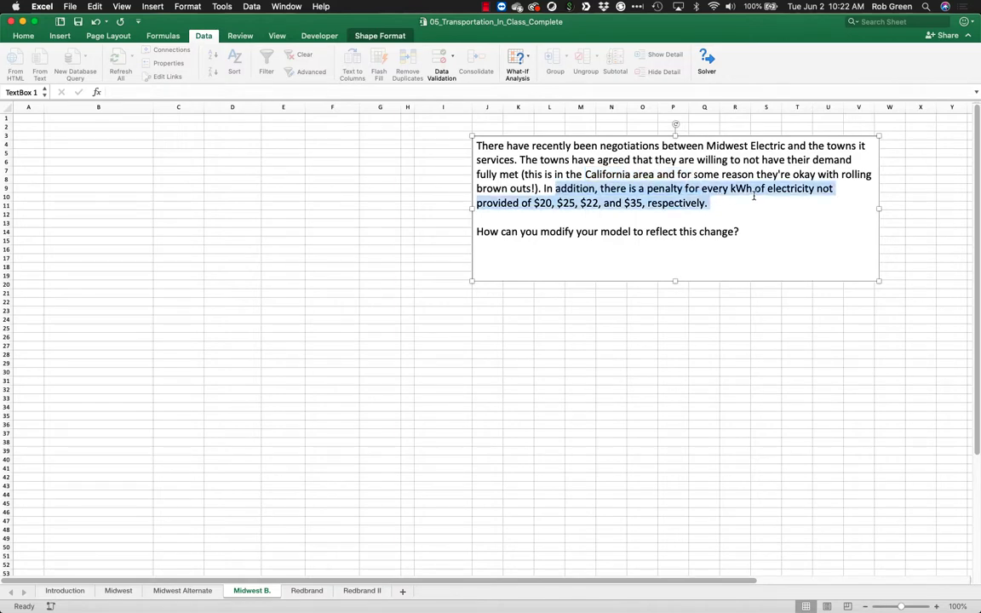
left_click(562, 204)
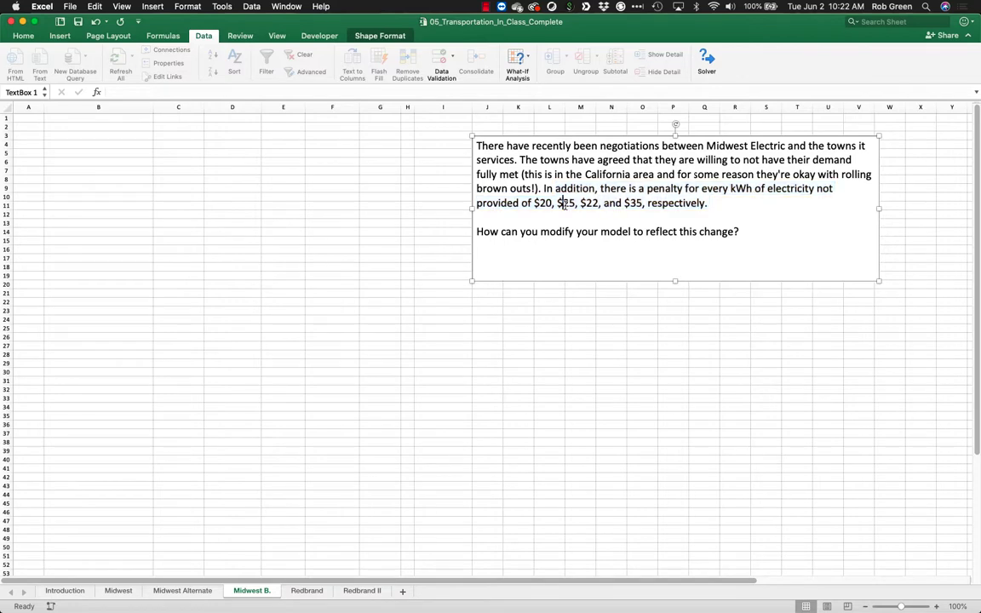
left_click(634, 203)
- Copy the model in A1:I25 of the Midwest sheet to cell A1 of the Midwest B. sheet
left_click(118, 591)
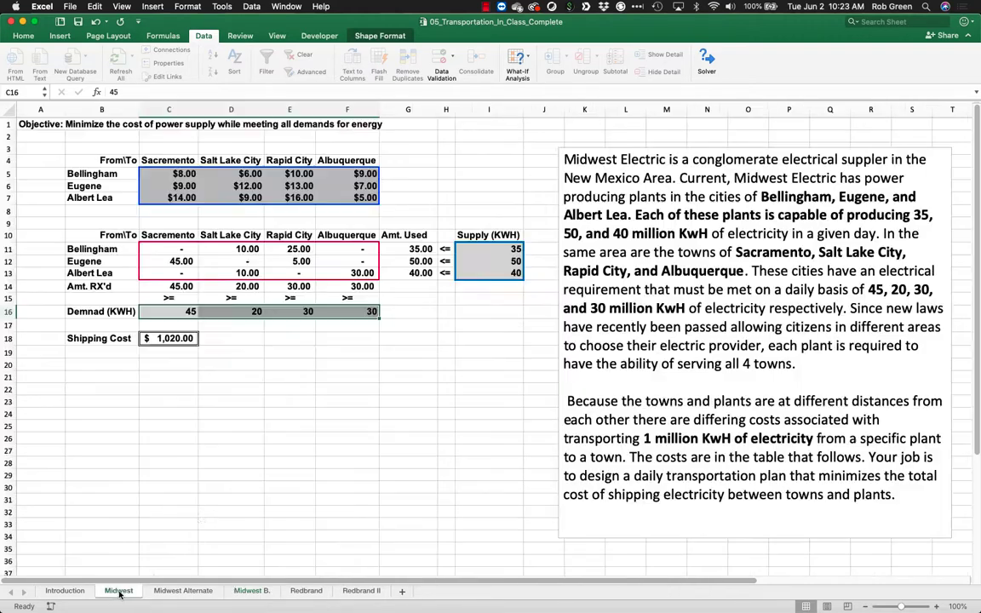
left_click_drag(489, 426, 4, 115)
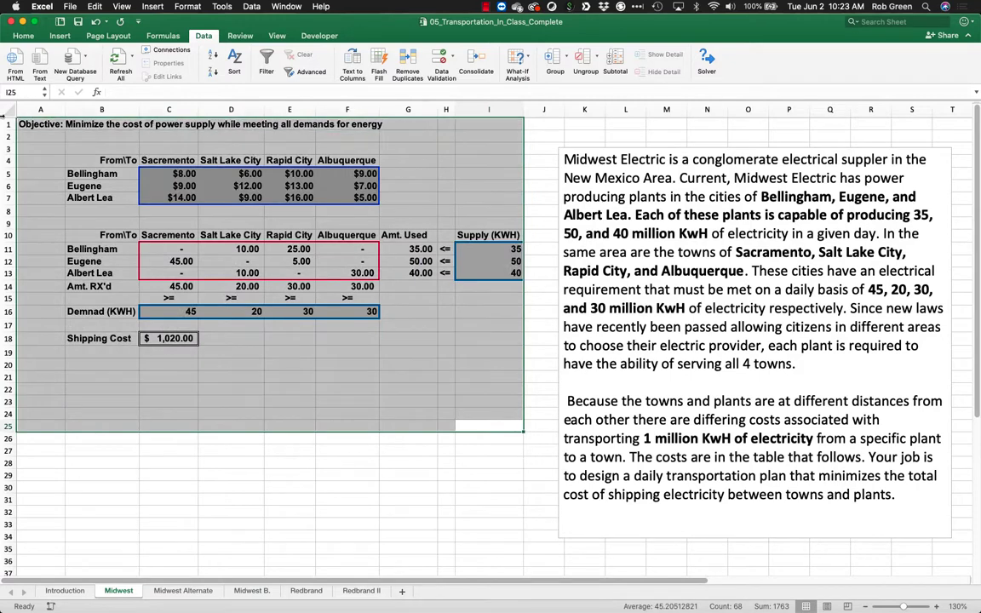
key("super+c")
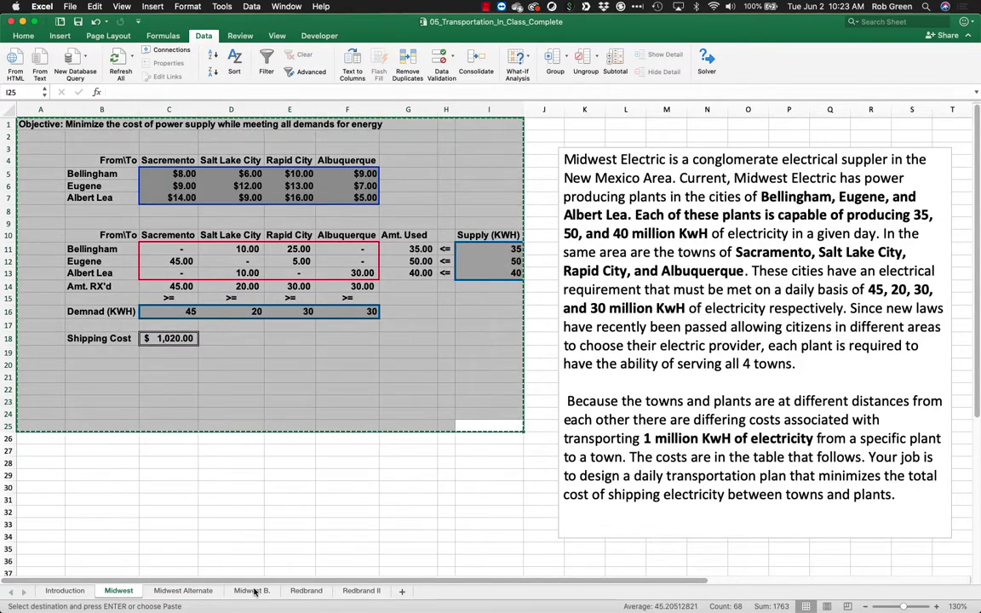
left_click(252, 590)
left_click(29, 119)
key("super+v")
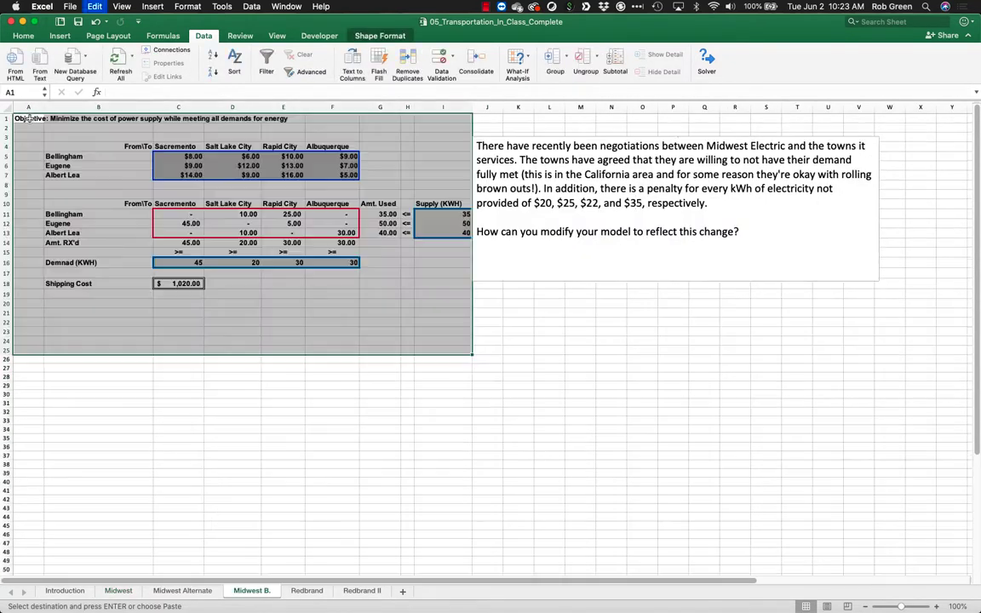
- Move the problem text box off the pasted model to the empty area below the Supply (KWH) figures
left_click(588, 293)
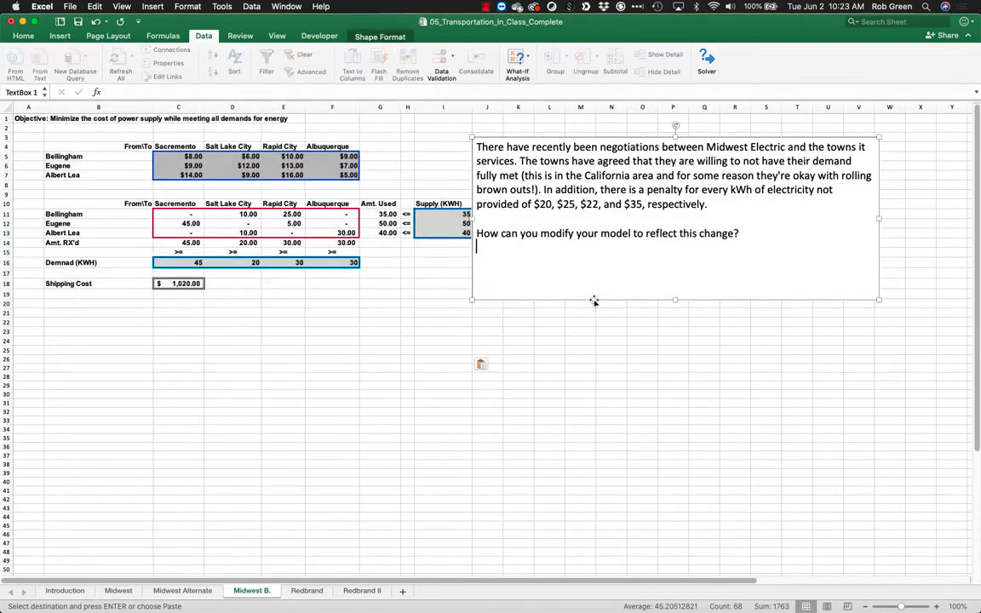
left_click_drag(593, 300, 712, 365)
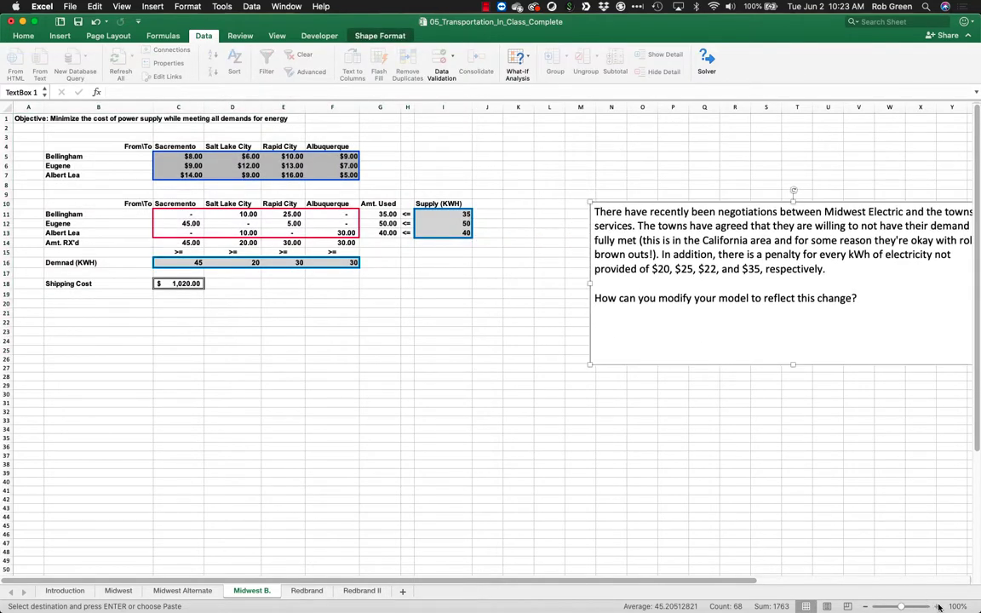
left_click(939, 607)
left_click(938, 607)
left_click(939, 607)
left_click_drag(751, 581, 527, 559)
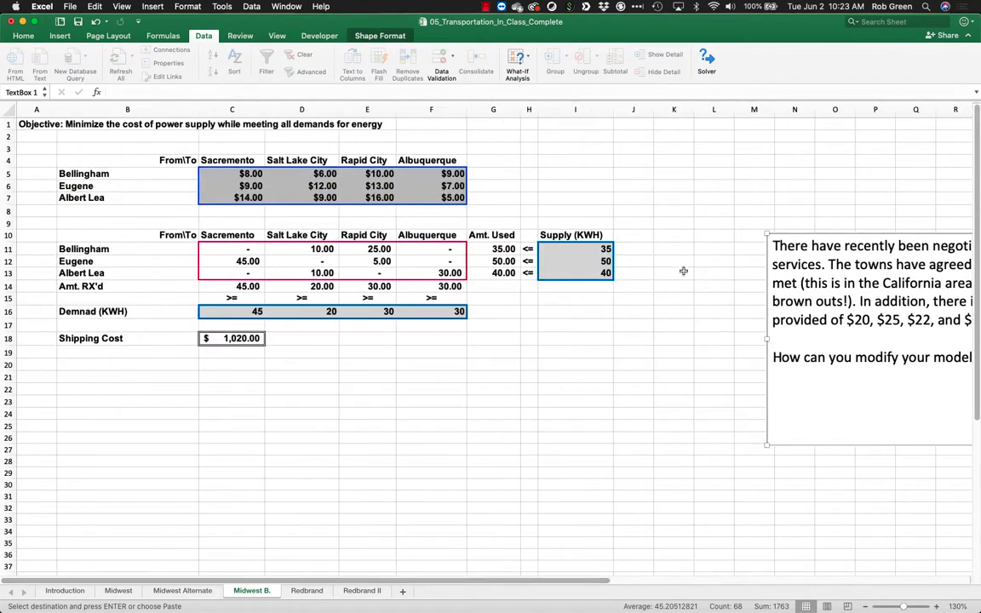
left_click_drag(783, 233, 612, 347)
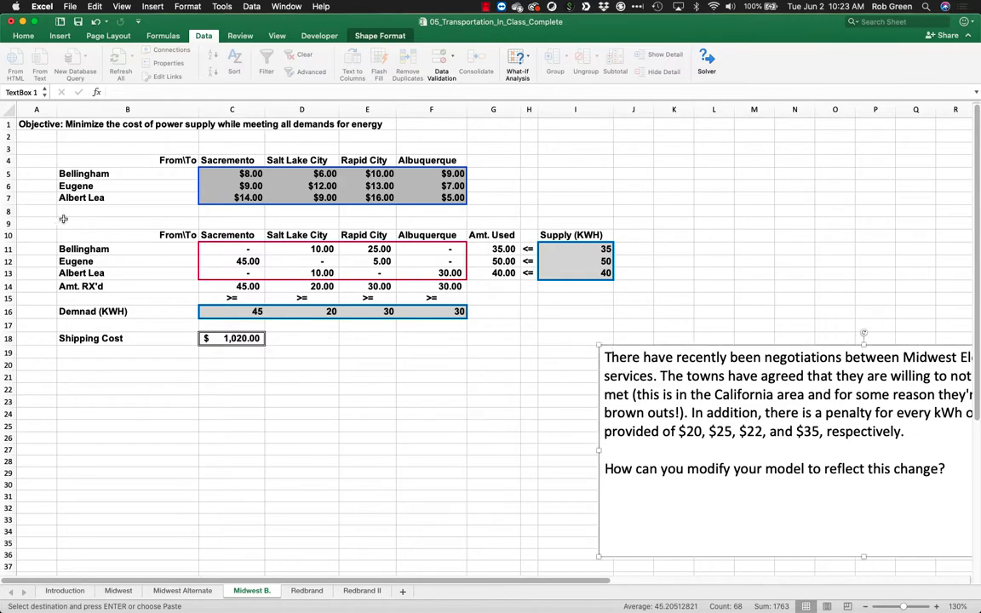
- Insert a blank row above row 9, between the cost table and the flow table
left_click(7, 223)
right_click(8, 223)
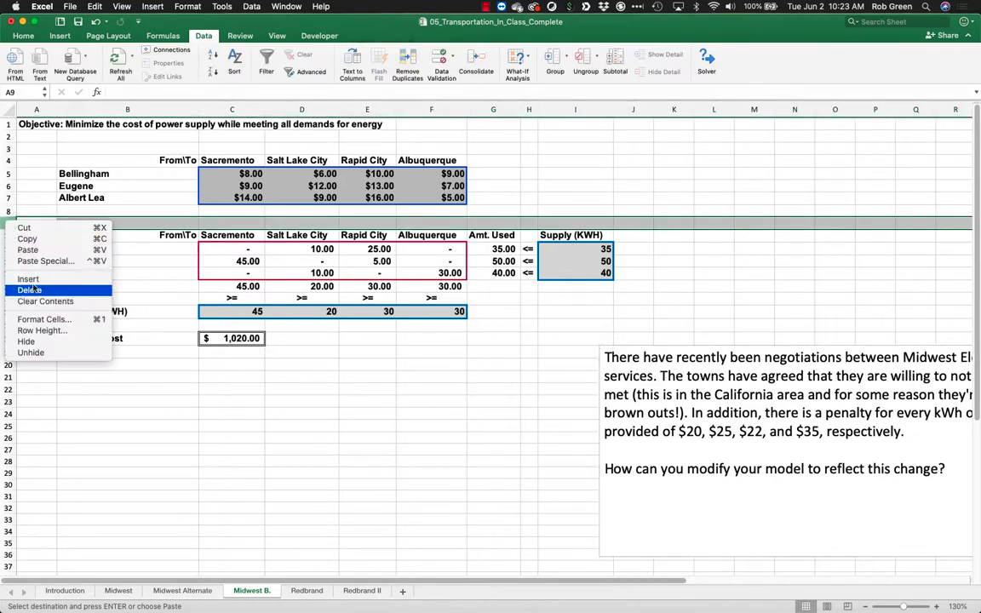
left_click(32, 281)
- Enter the label "Penalty For Unment Demand" in cell B9
left_click(62, 210)
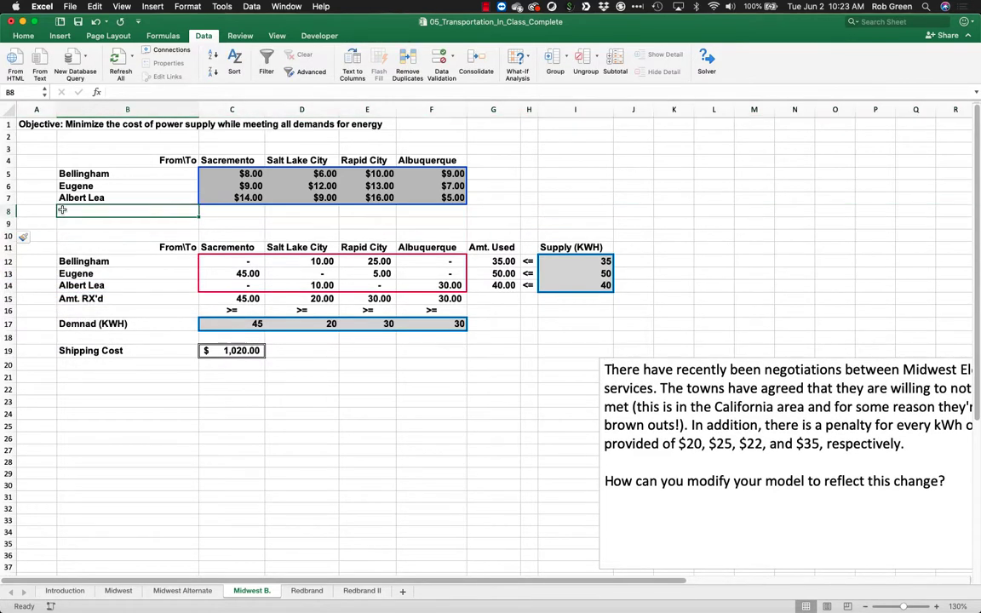
double_click(62, 210)
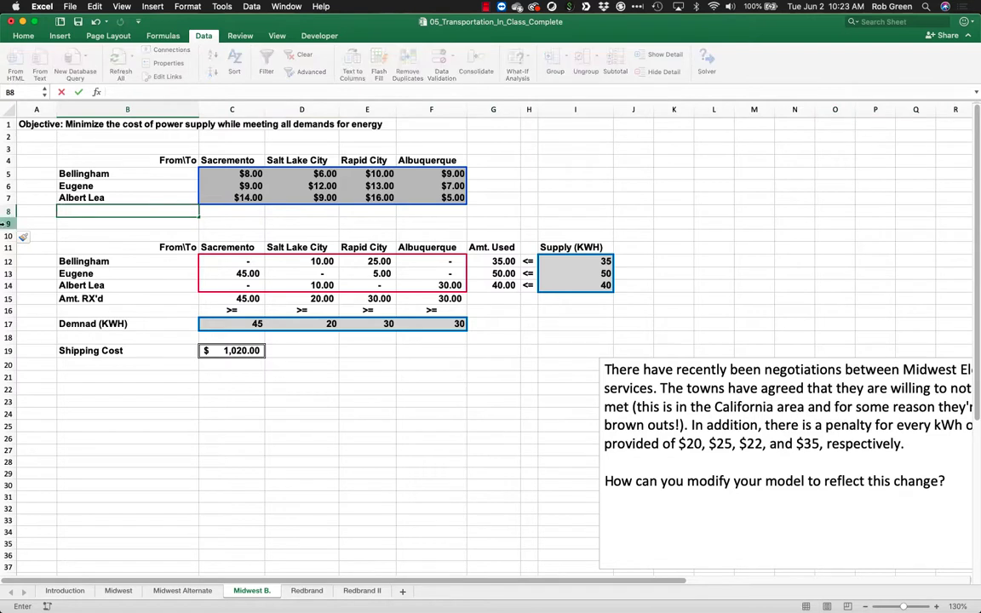
left_click(61, 224)
type("Pen")
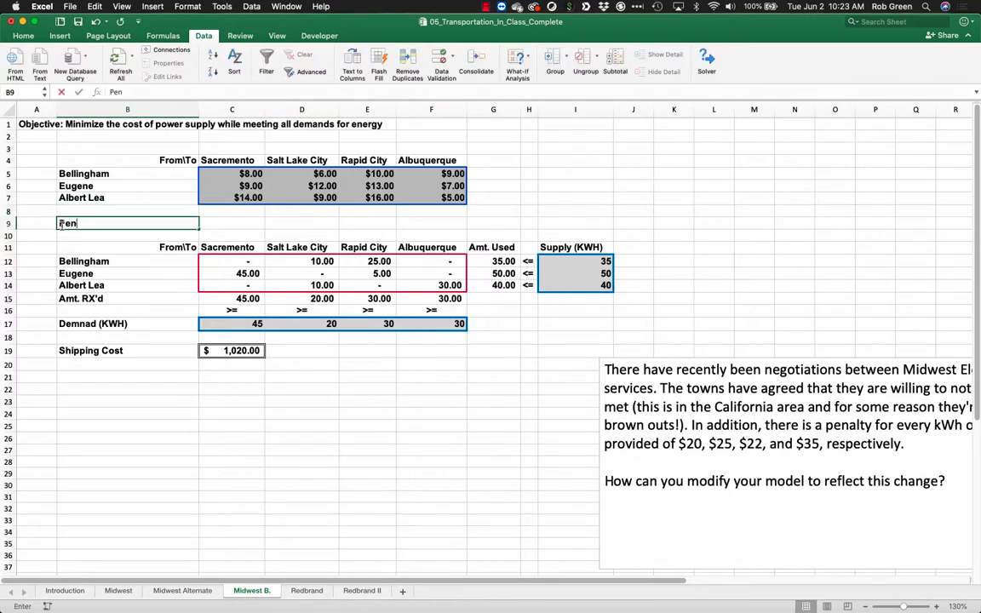
type("alty For Unment Demand")
key("Tab")
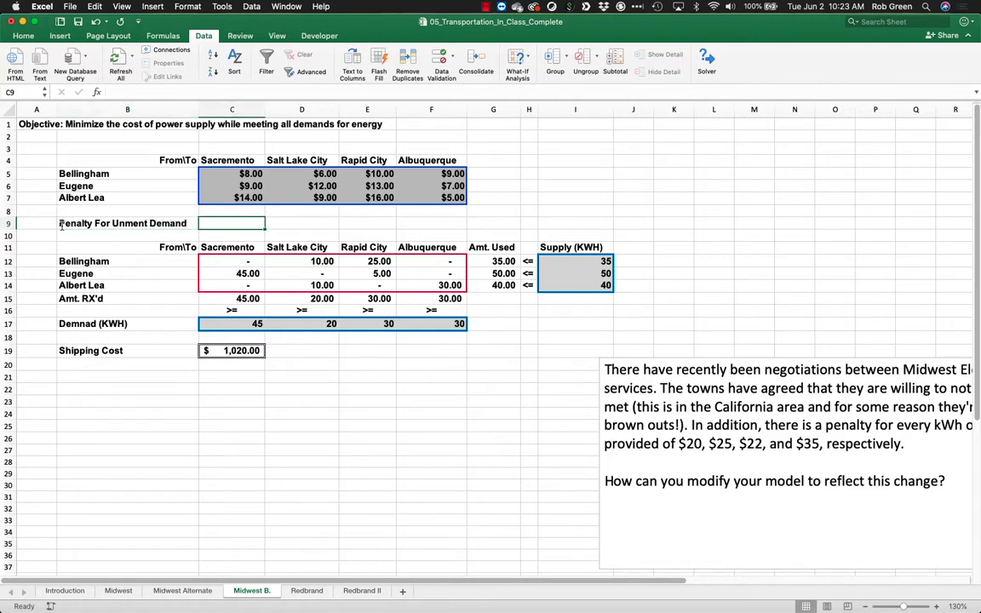
- Enter the penalties 20, 25, 22 and 35 for the four cities in cells C9 to F9
type("20")
key("Tab")
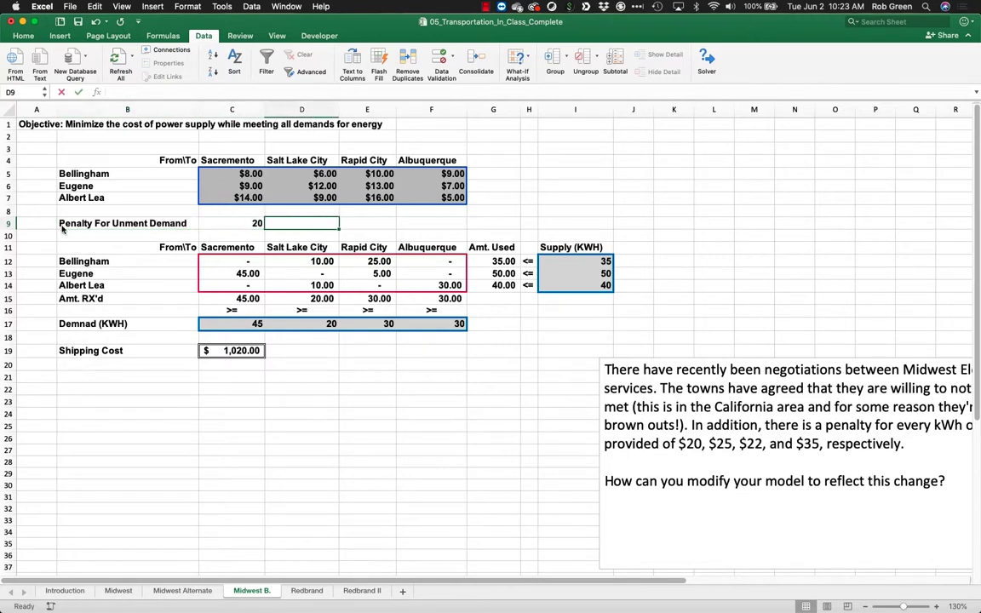
type("25")
key("Tab")
type("22")
key("Tab")
type("35")
key("Tab")
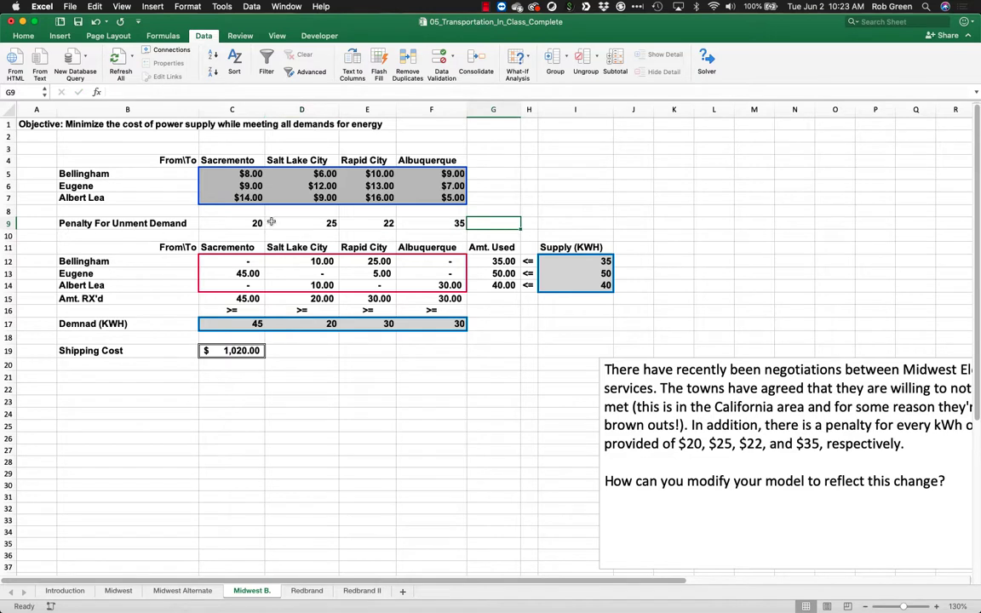
- Apply the dollar accounting number format to the penalty values in C9:F9
left_click_drag(256, 223, 452, 223)
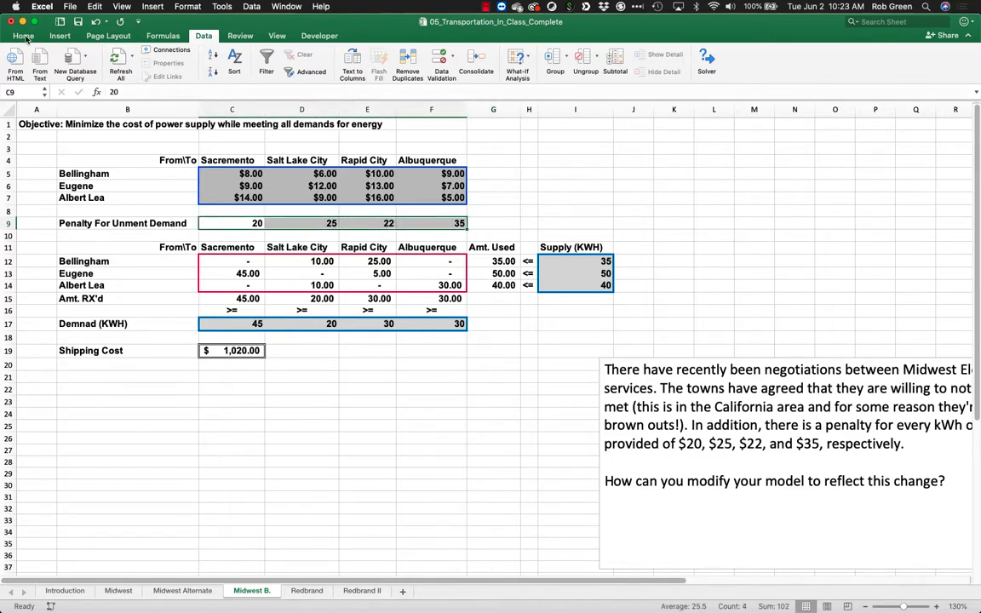
left_click(23, 36)
left_click(413, 71)
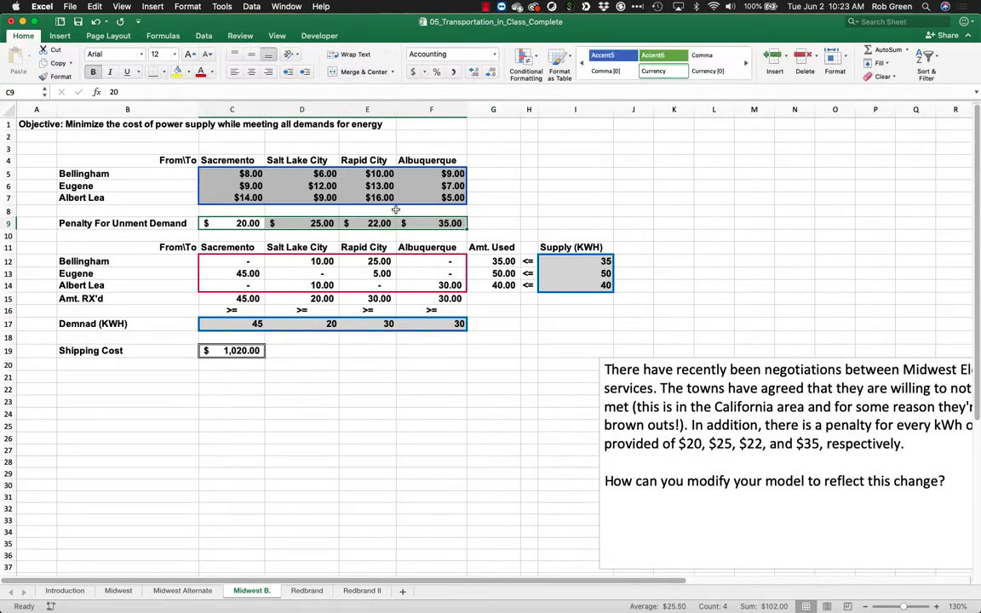
- Set a light gray background fill for the penalty cells C9:F9 in the cell formatting
right_click(399, 219)
left_click(436, 392)
left_click(426, 274)
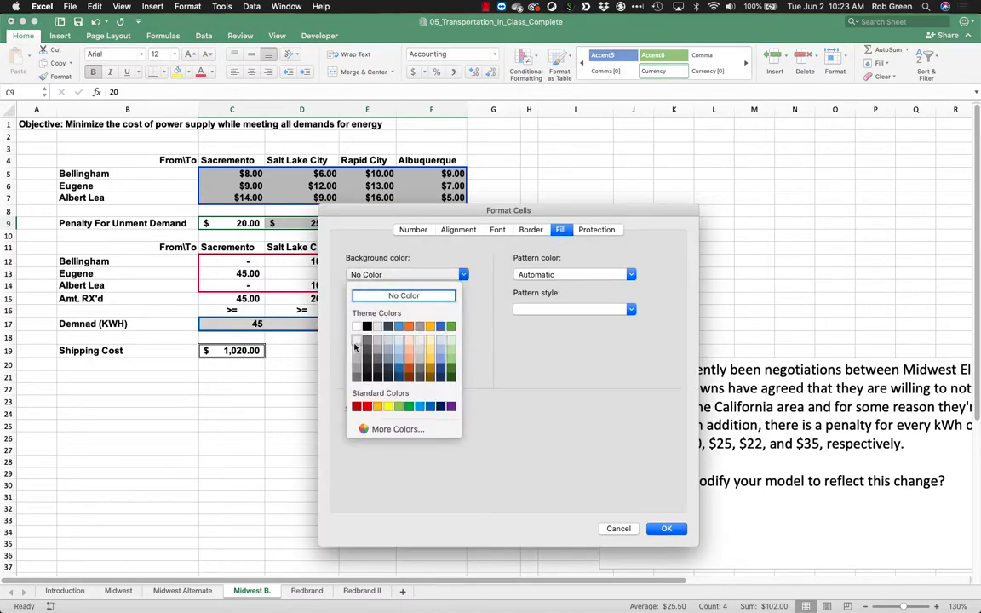
left_click(325, 356)
left_click(396, 274)
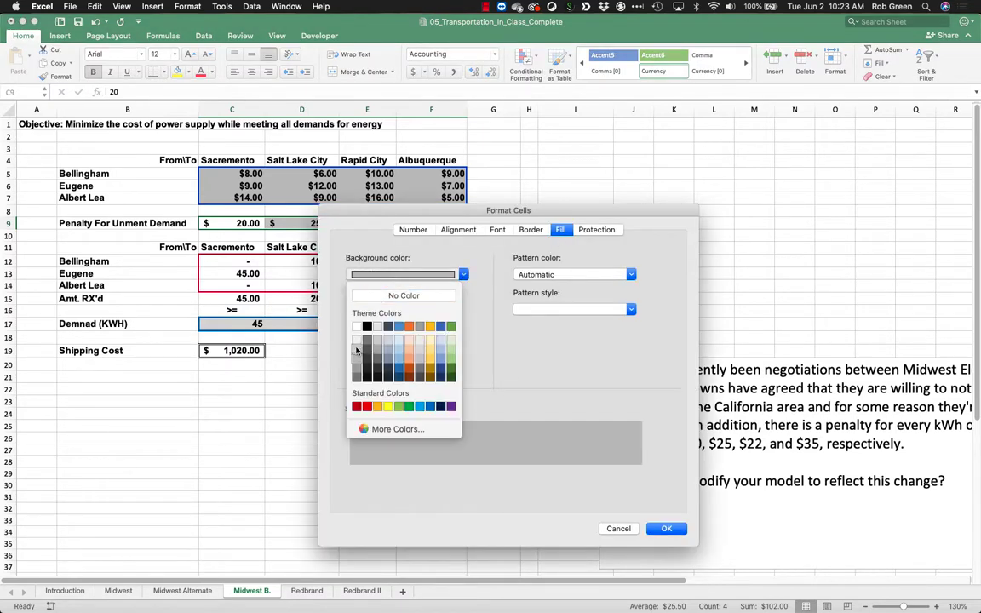
left_click(400, 294)
- Apply a thick blue outline border around the penalty cells C9:F9
left_click(530, 229)
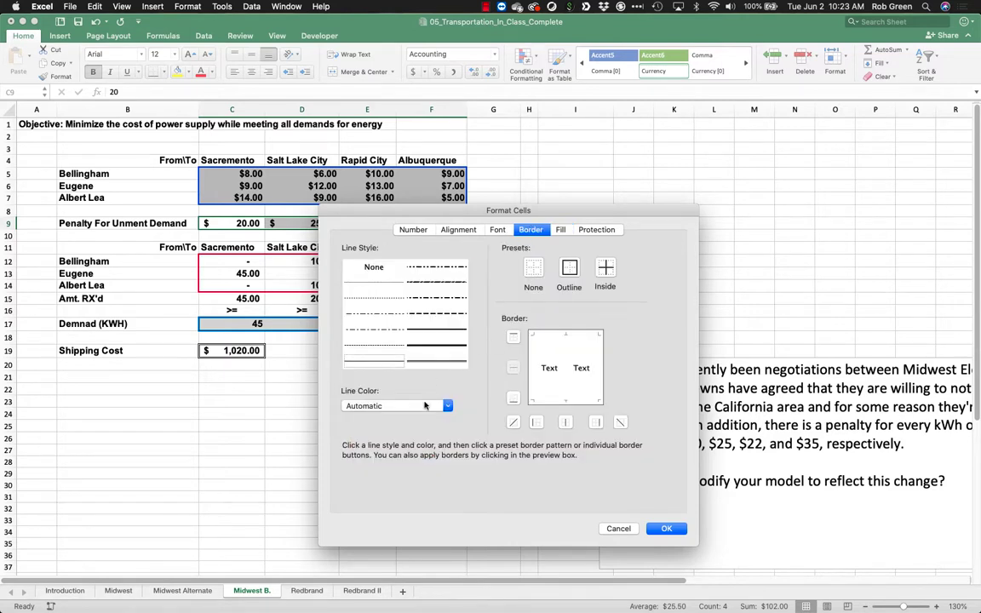
left_click(425, 406)
left_click(383, 485)
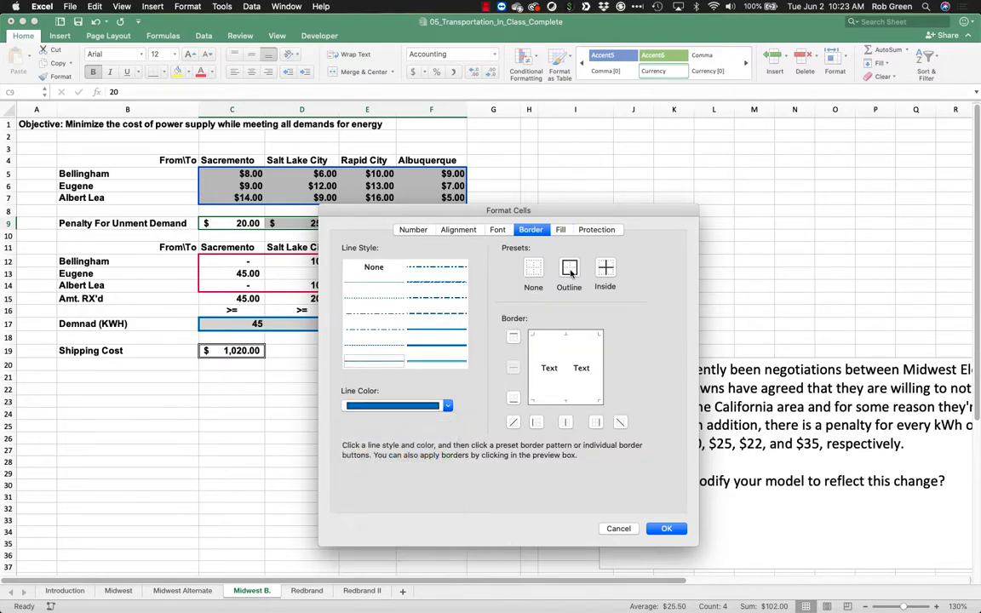
left_click(436, 344)
left_click(568, 268)
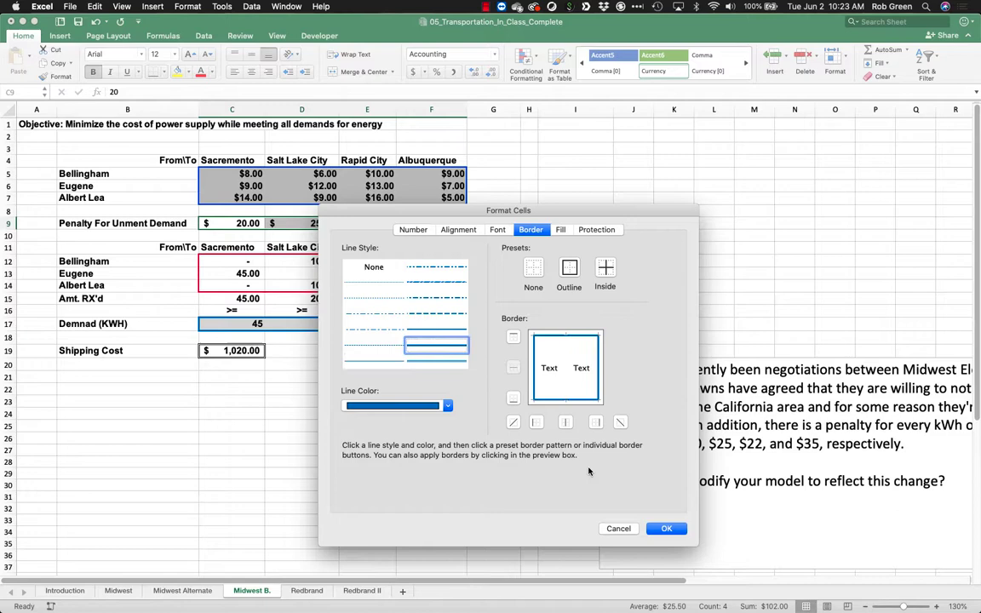
left_click(665, 529)
left_click(314, 381)
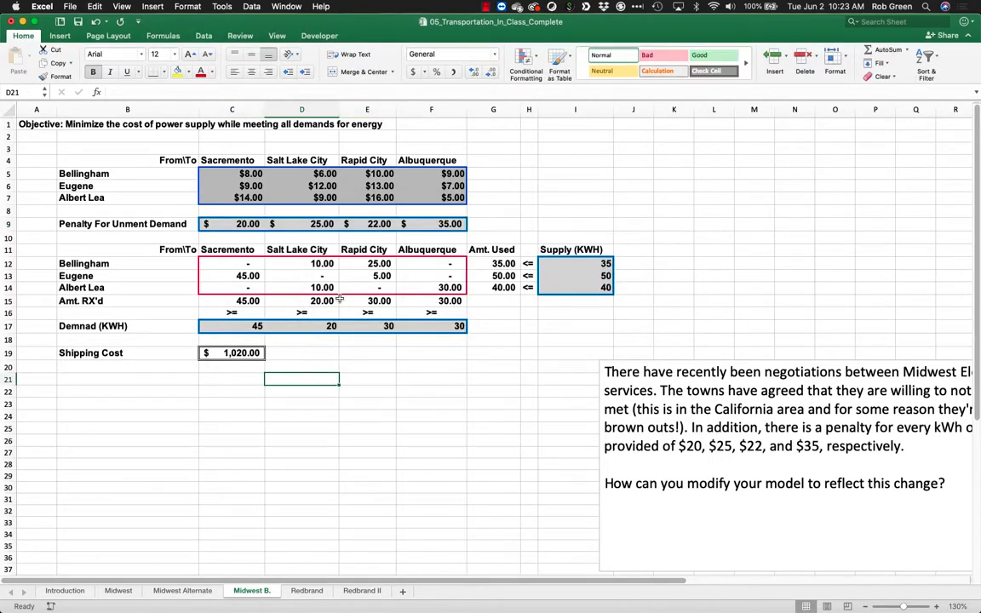
left_click(431, 223)
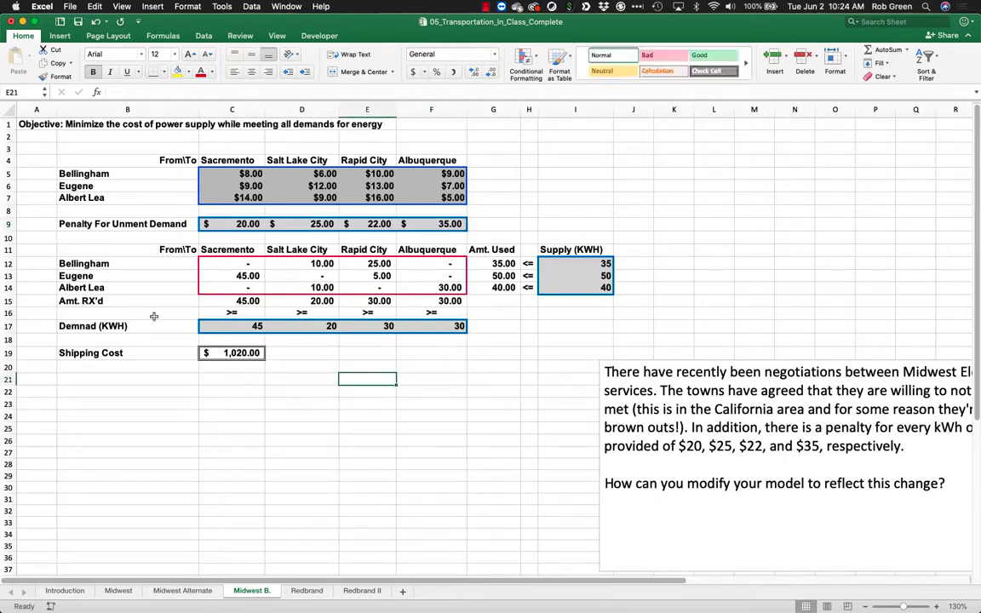
- Move the demand and shipping cost block B16:F19 down six rows to start at B22
left_click_drag(128, 312, 443, 349)
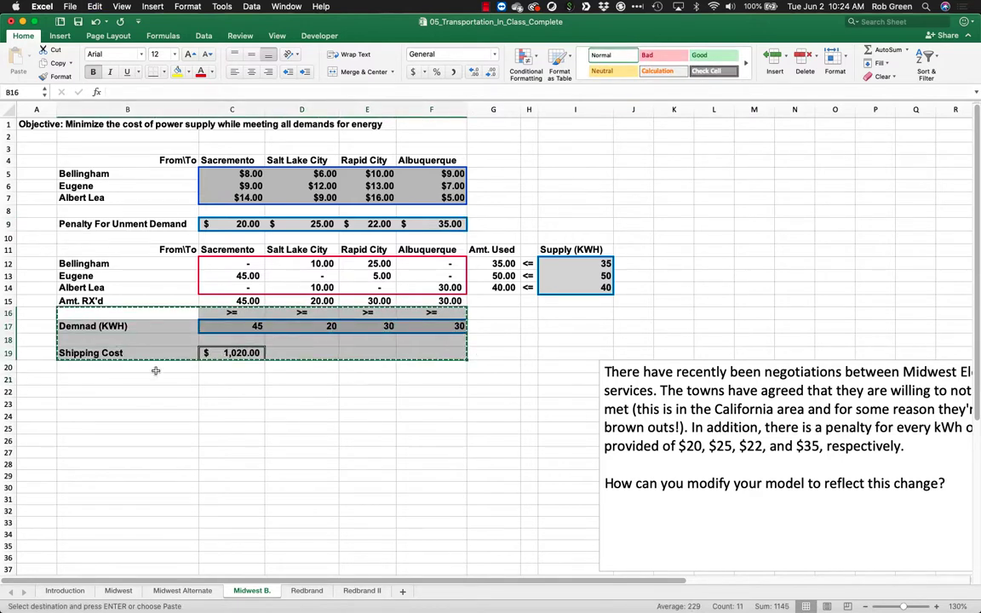
left_click_drag(153, 368, 149, 442)
left_click(243, 326)
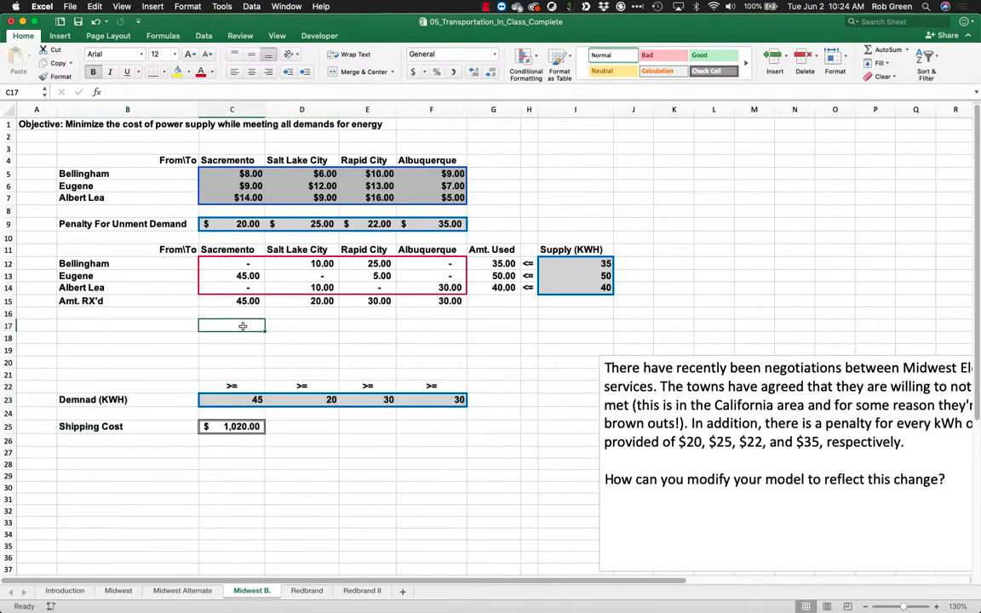
- Label cell B16 "Unment Demand" directly below the Amt. RX'd row
left_click(156, 314)
type("Unment Demand")
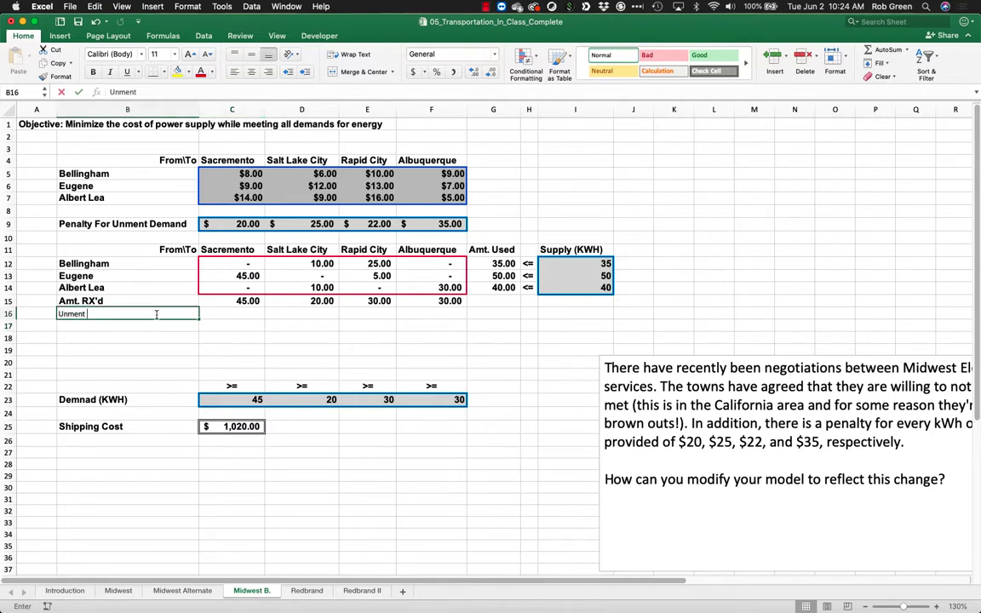
key("Return")
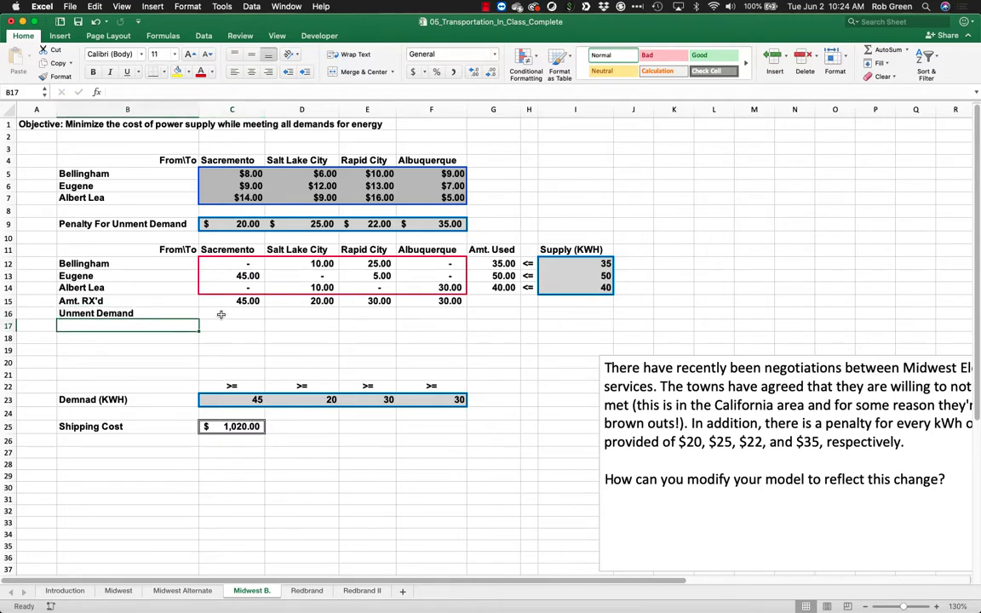
- Apply a thick red outline border around the unmet demand cells C16:F16 through the cell formatting
left_click_drag(221, 315, 430, 313)
right_click(433, 319)
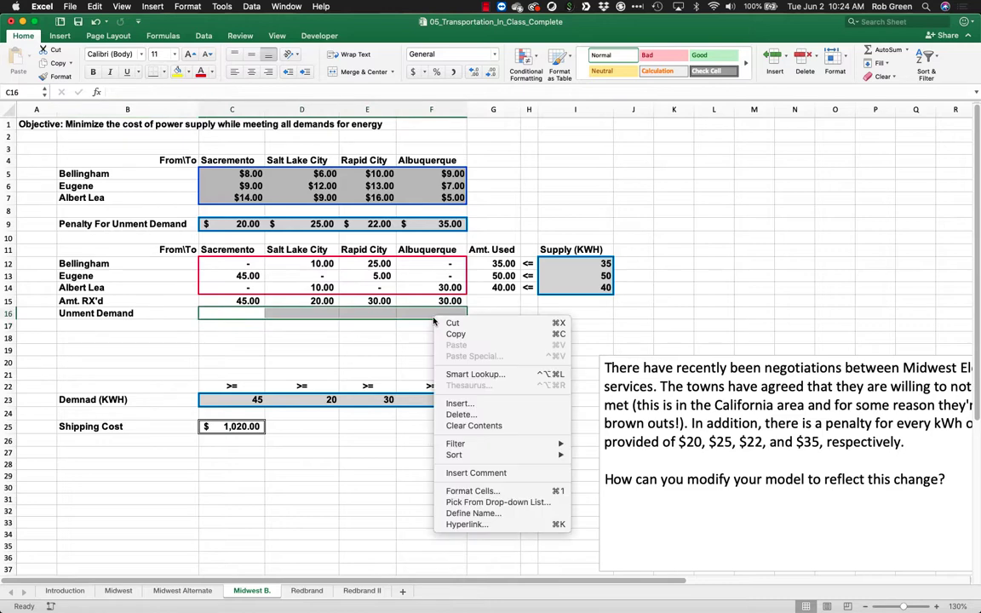
left_click(471, 491)
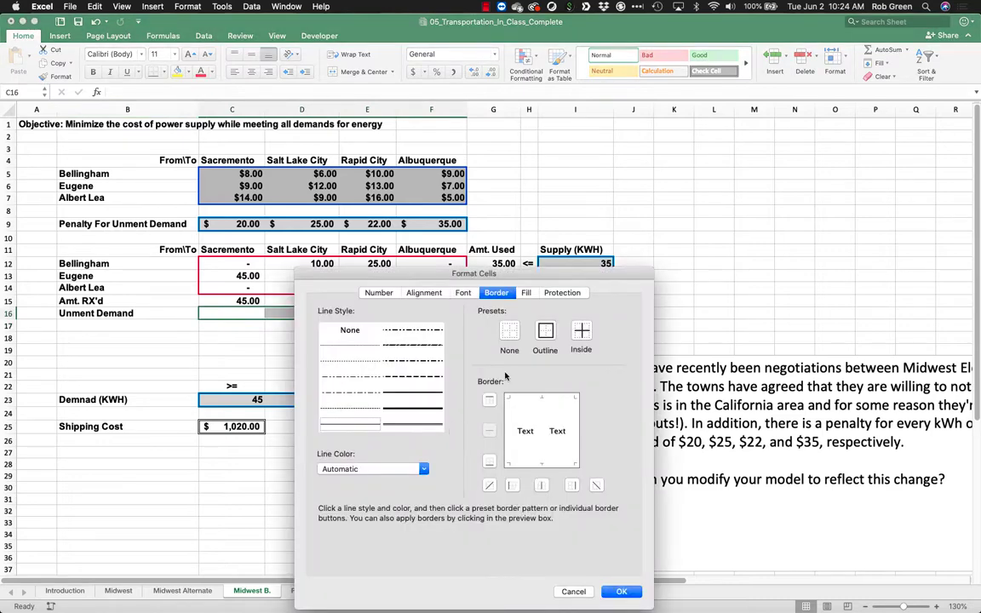
left_click(423, 468)
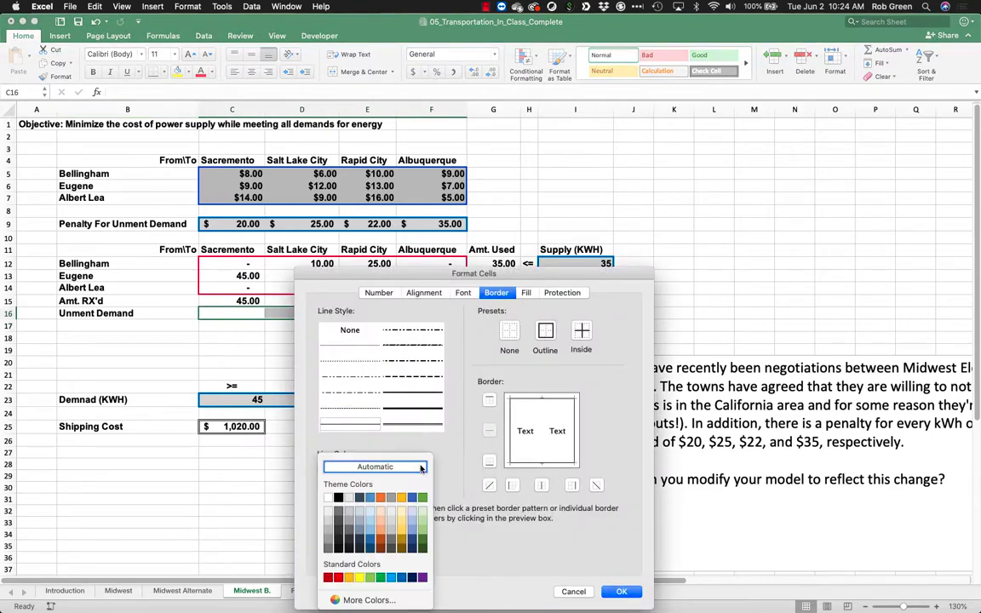
left_click(338, 577)
left_click(412, 409)
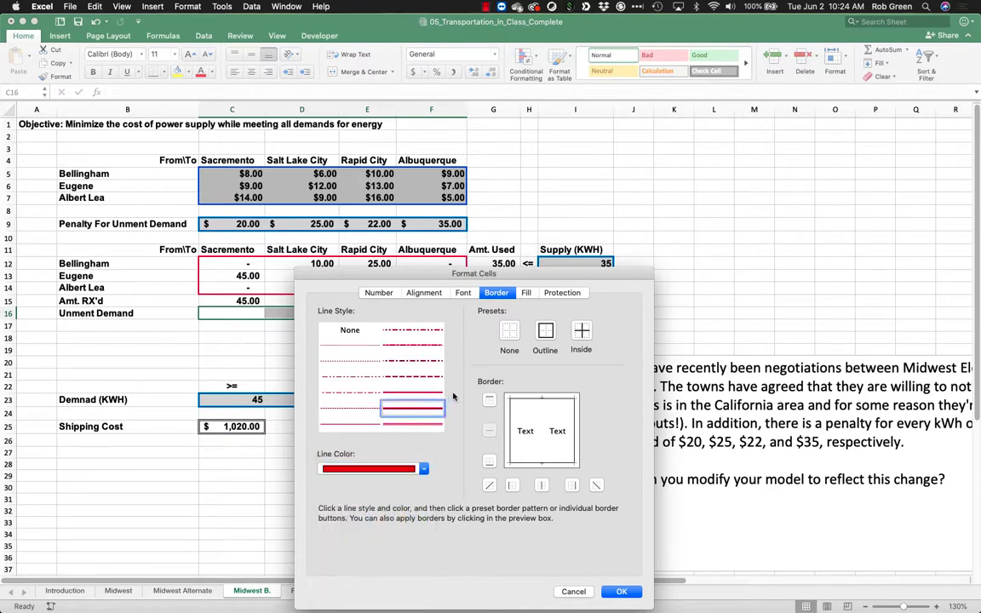
left_click(545, 333)
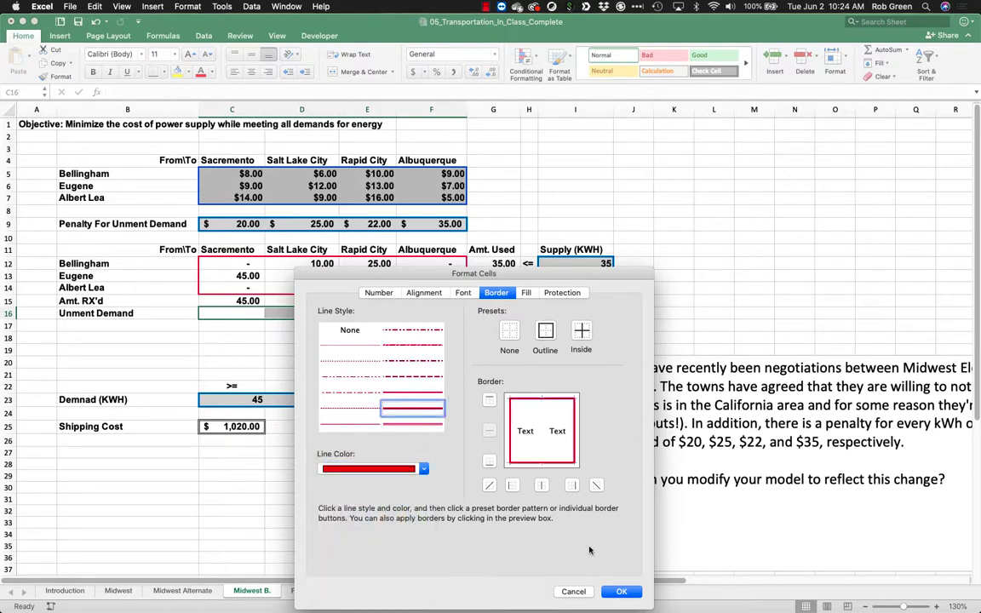
left_click(623, 591)
left_click(277, 316)
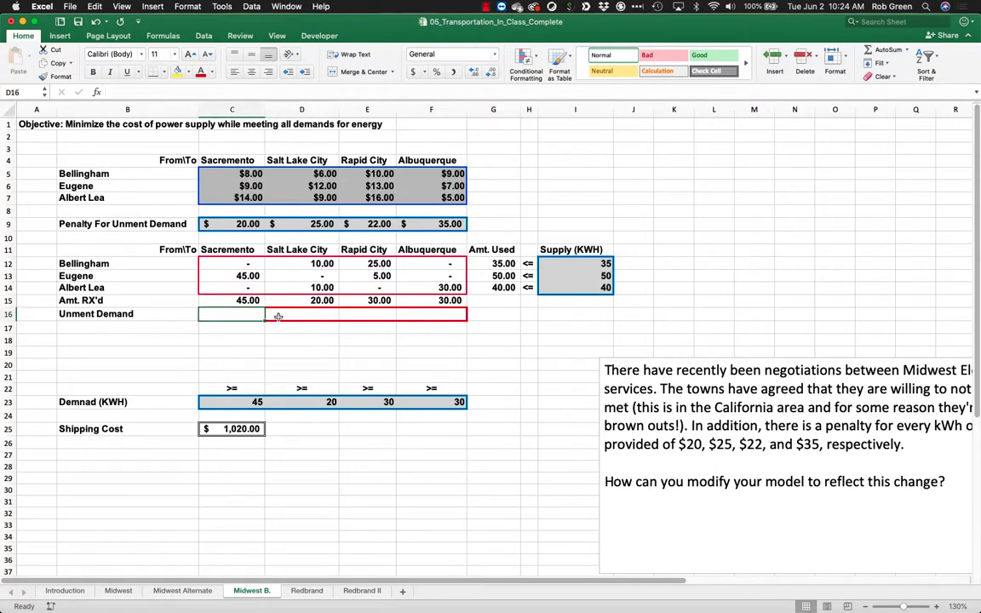
key("super+z")
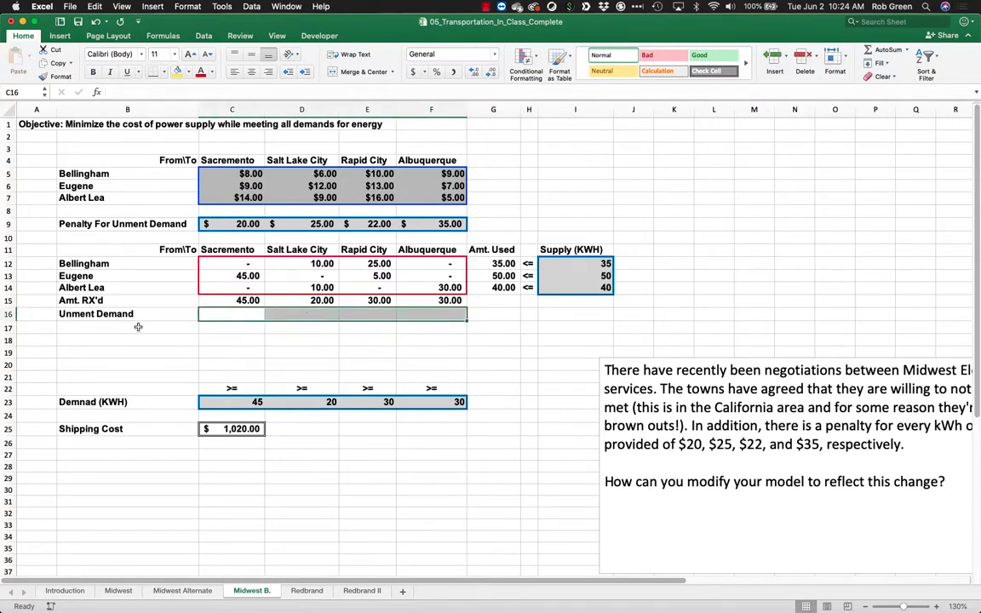
- Label cell B17 "Total" and sum the received amount and unmet demand in C17 with =SUM(C15:C16)
left_click(126, 301)
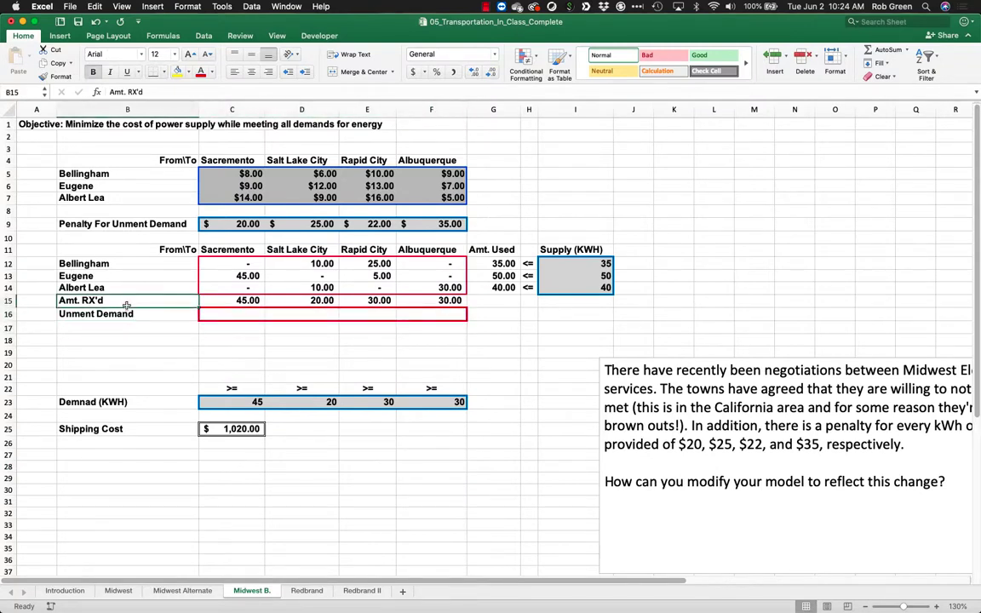
left_click(128, 314)
left_click(132, 327)
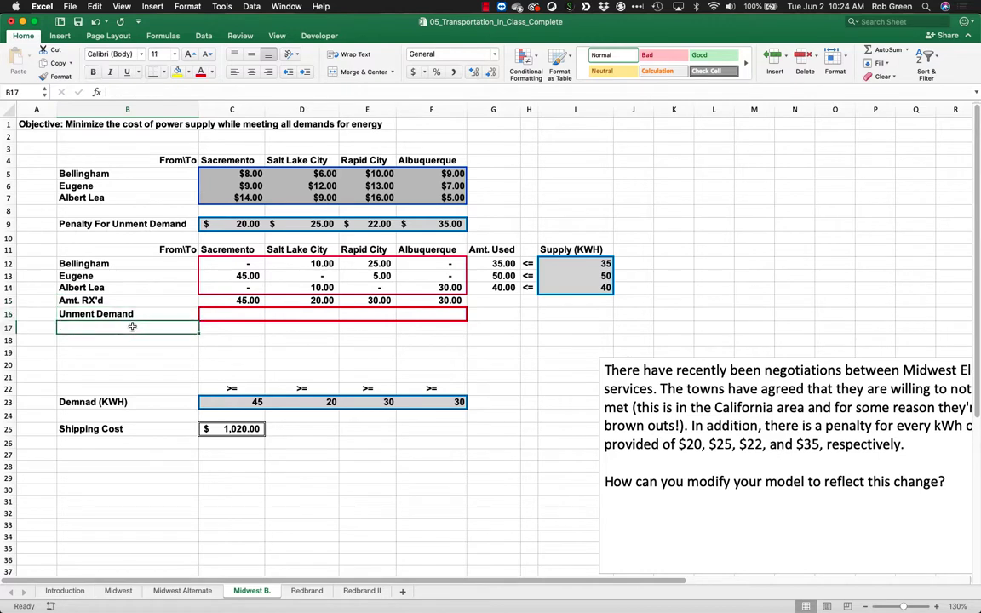
type("Total")
key("Tab")
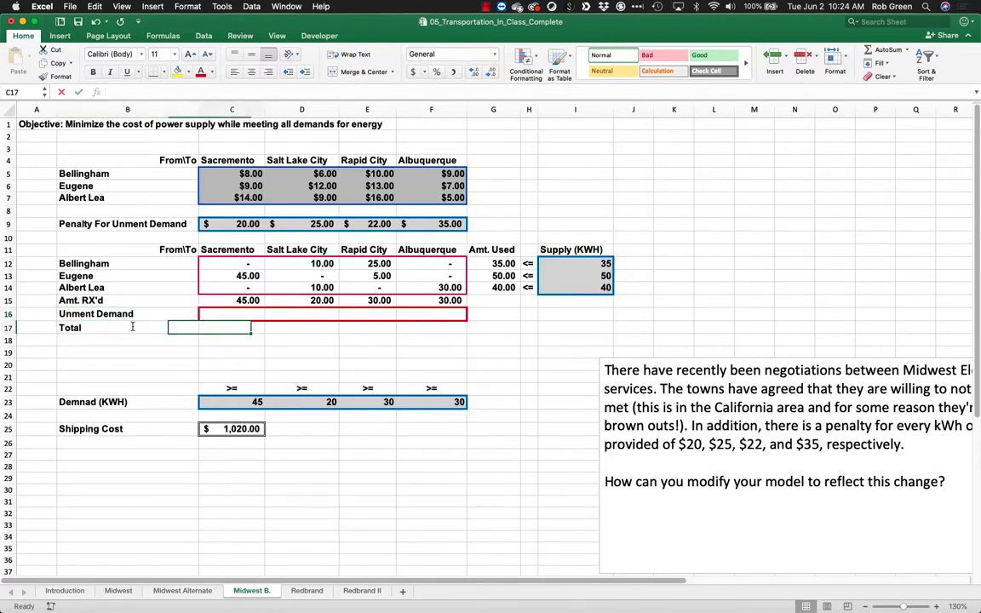
type("=sum(")
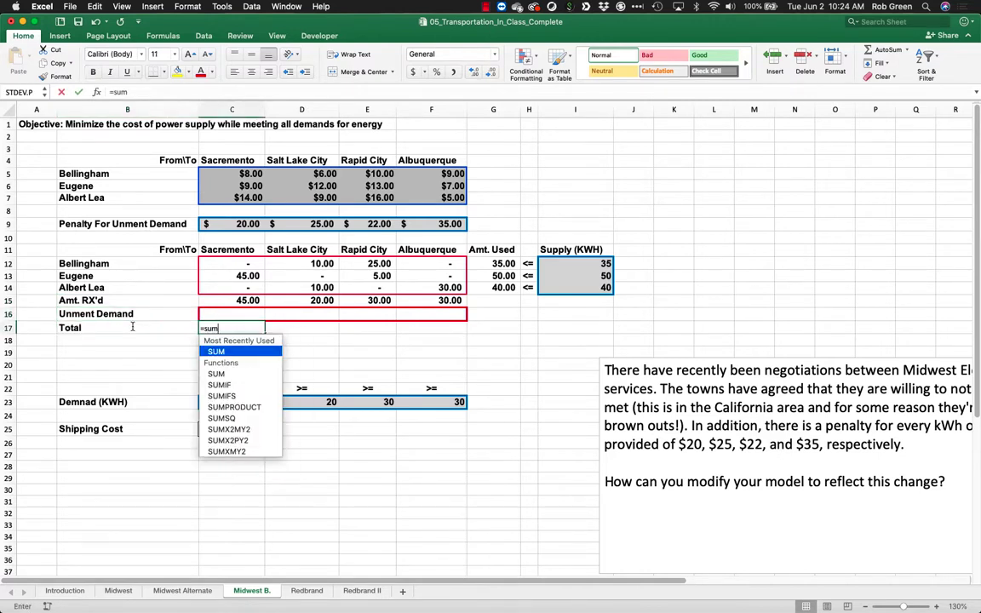
key("Up")
key("Up")
key("shift+Down")
key("Return")
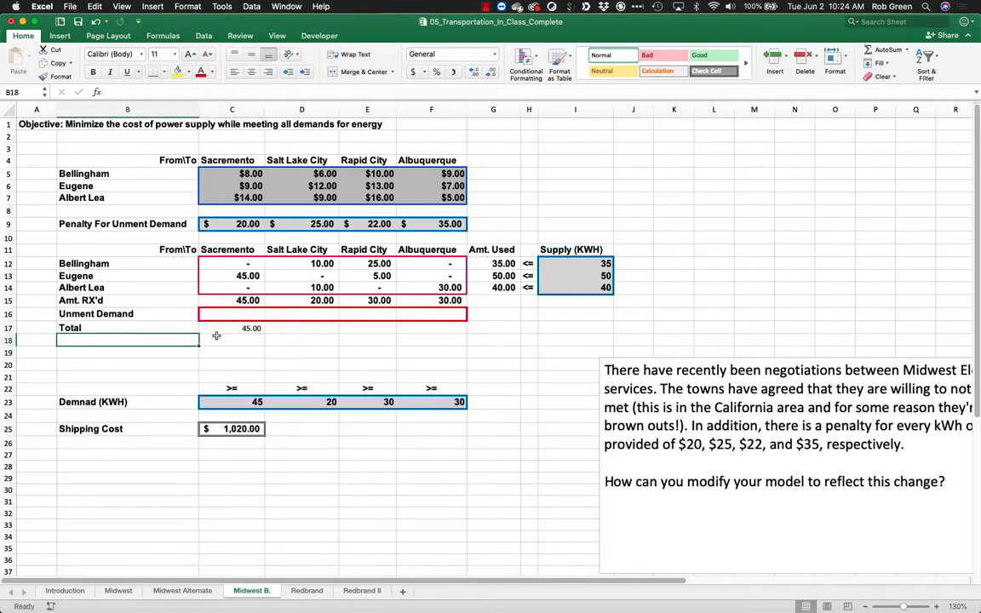
- Fill the Total formula in C17 across to F17 for the remaining cities
left_click(256, 329)
left_click_drag(264, 332, 464, 333)
left_click_drag(413, 300, 226, 328)
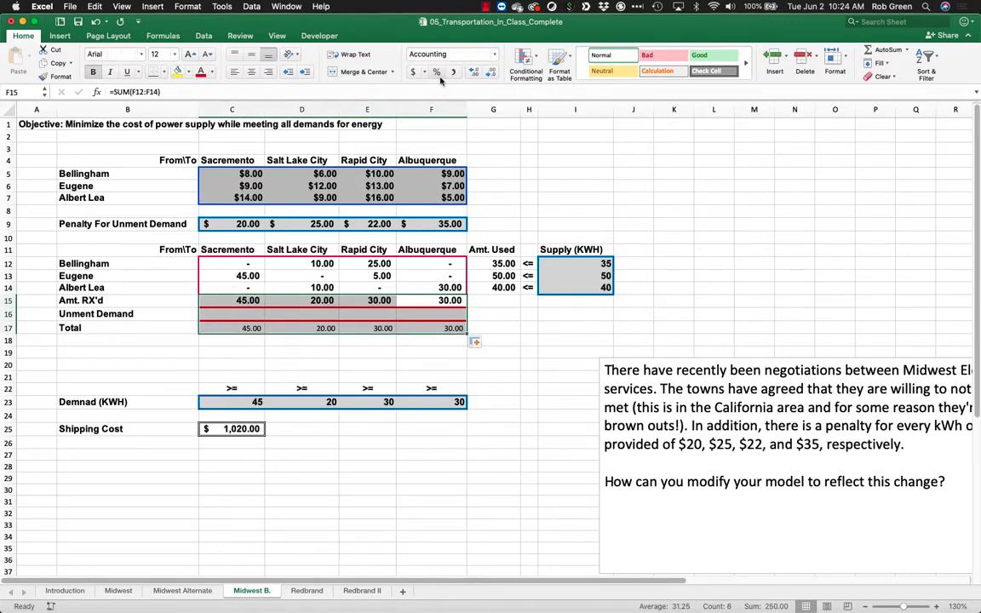
left_click(432, 341)
left_click(243, 329)
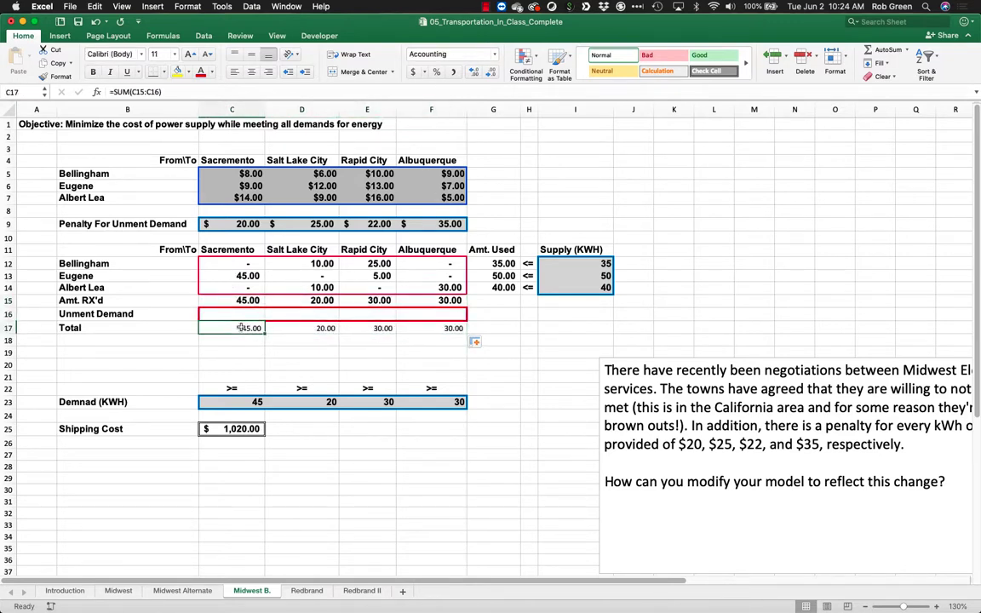
- Set the font of the entire sheet to Calibri, size 12
key("super+a")
key("super+a")
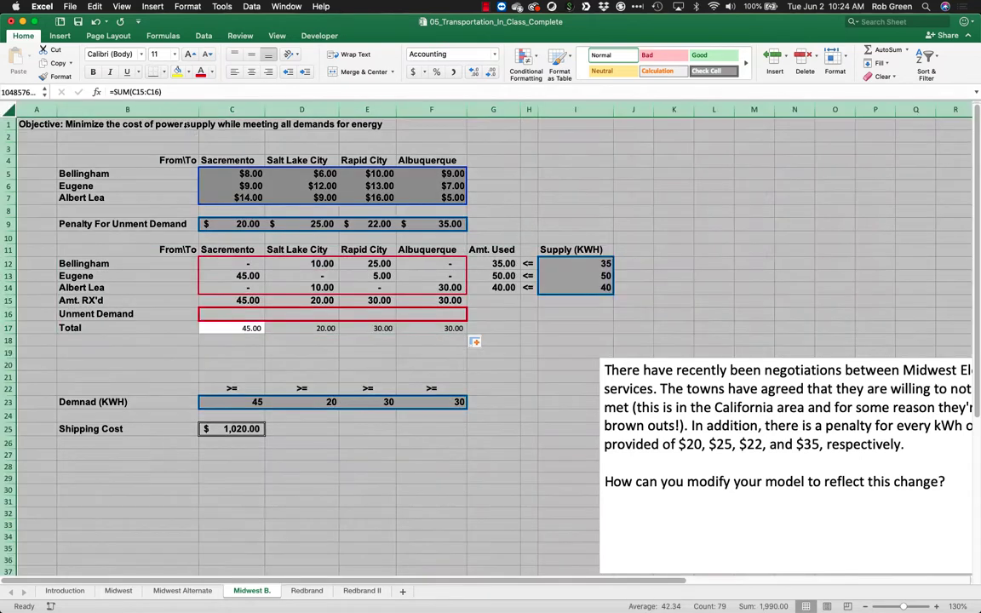
left_click(119, 54)
type("Calibri")
key("Return")
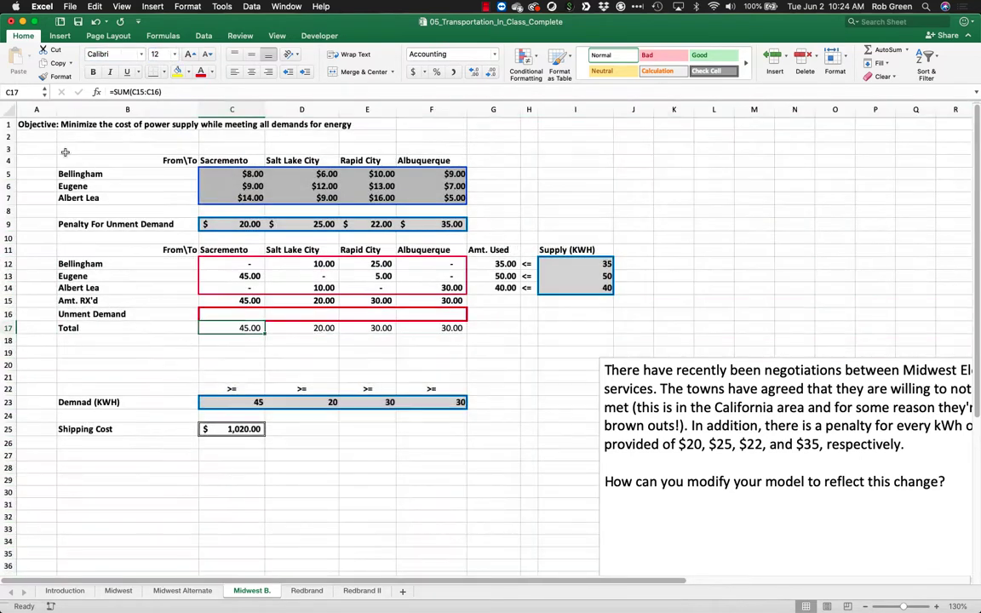
- Narrow columns A through I, and merge and center the objective title across A1:M1
left_click_drag(35, 109, 608, 108)
double_click(608, 108)
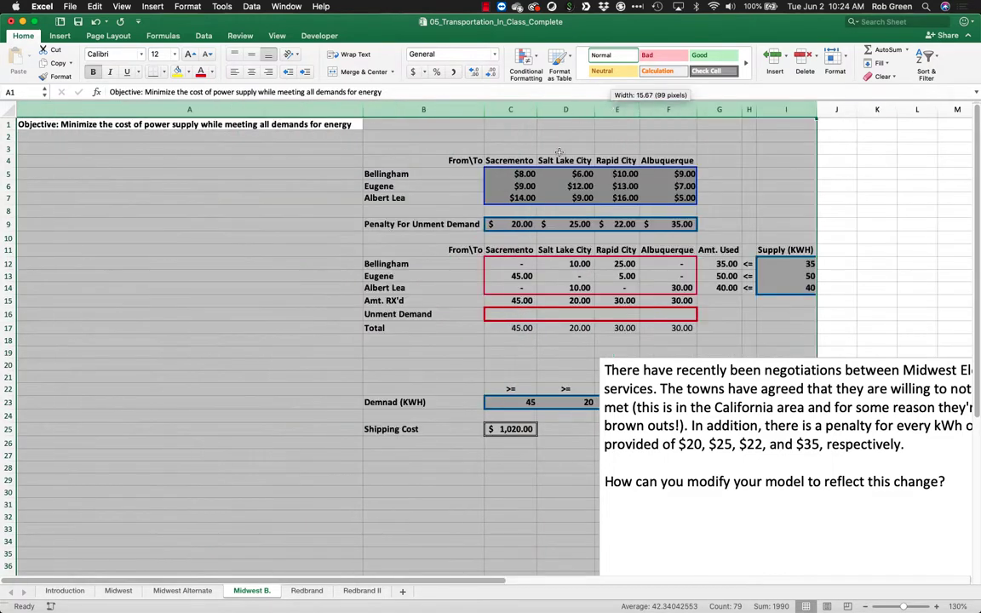
mouse_move(368, 109)
left_mouse_down()
mouse_move(40, 110)
mouse_move(34, 123)
mouse_move(359, 126)
left_mouse_up()
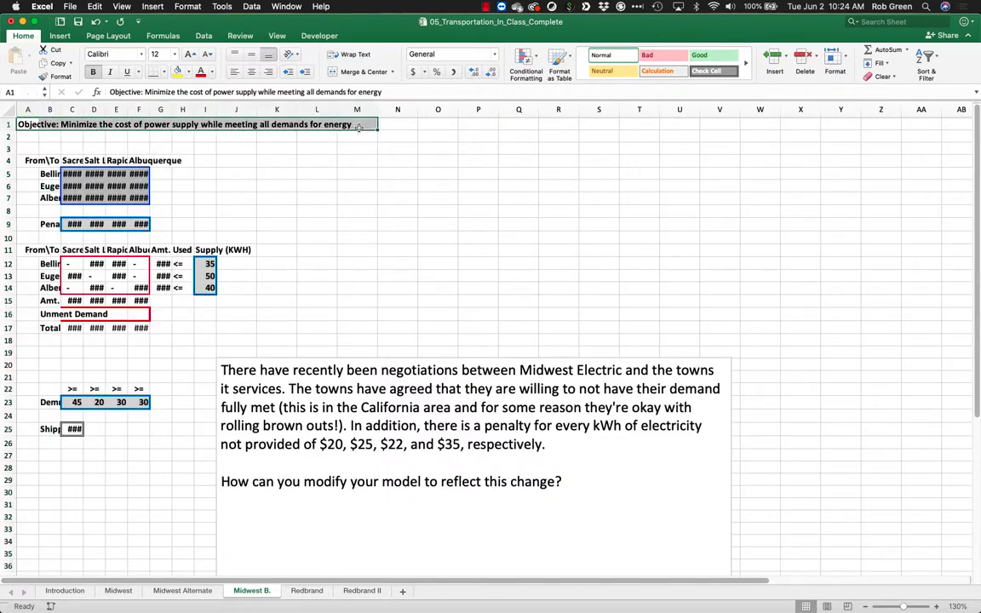
left_click(357, 71)
left_click(438, 173)
- Autofit all column widths on the sheet and move the problem text box up beside the tables
left_click(8, 104)
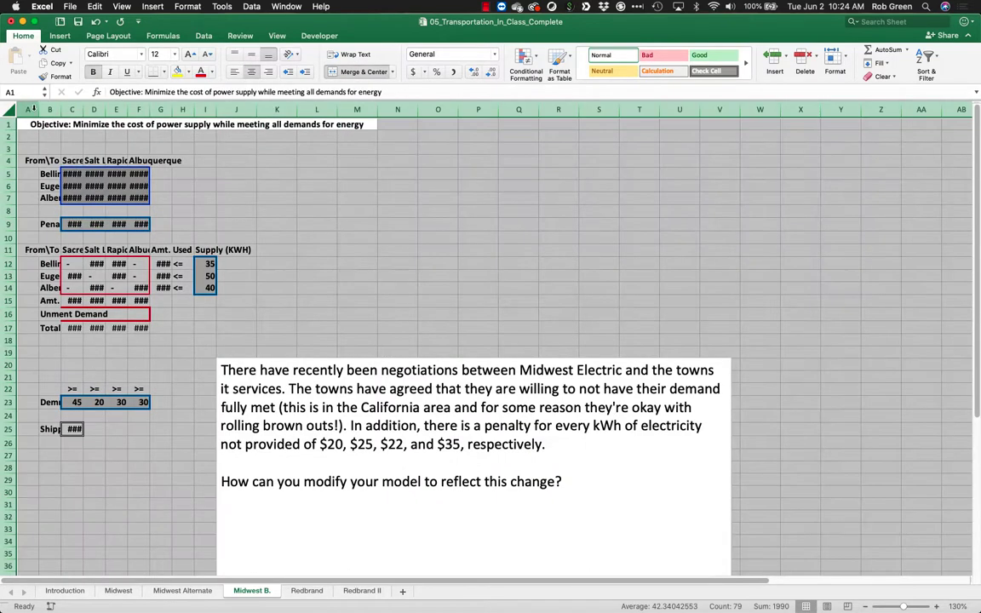
double_click(38, 109)
left_click(614, 315)
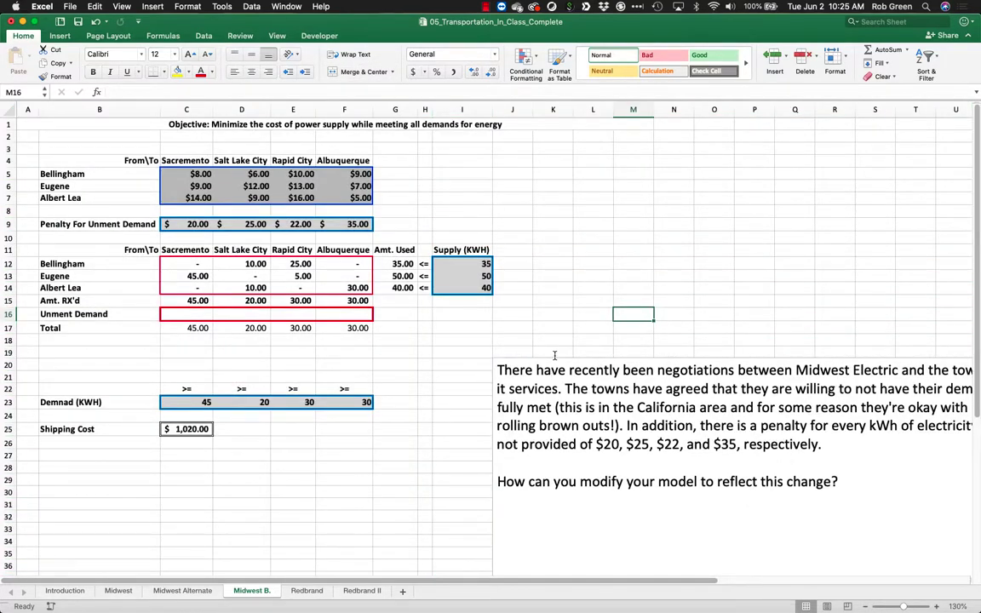
left_click_drag(554, 355, 625, 217)
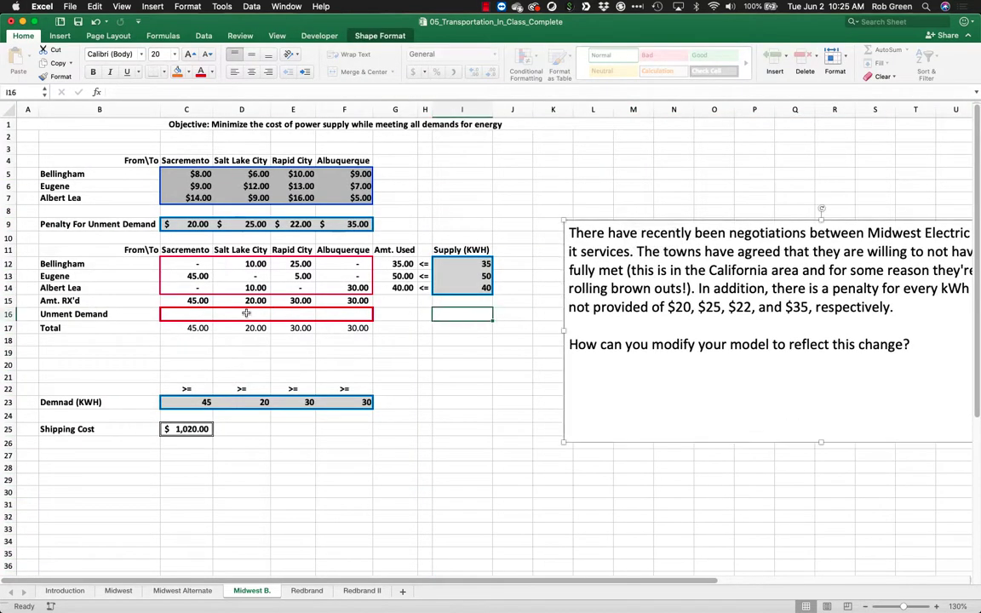
- Check the Total formula in C17 and move the demand block B22:F23 up to start at B18, directly below the Total row
left_click_drag(180, 314, 338, 311)
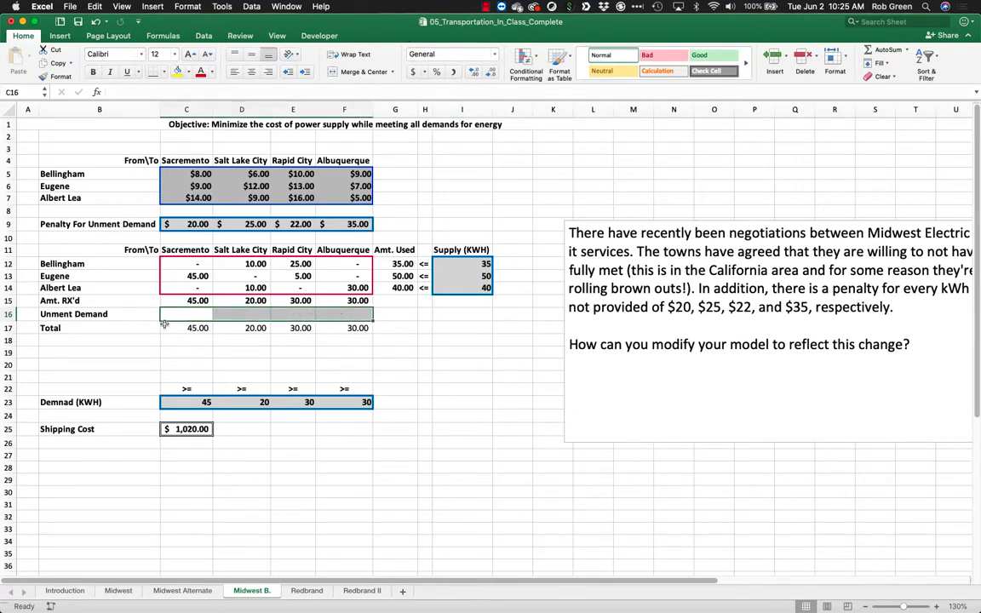
left_click_drag(50, 329, 364, 321)
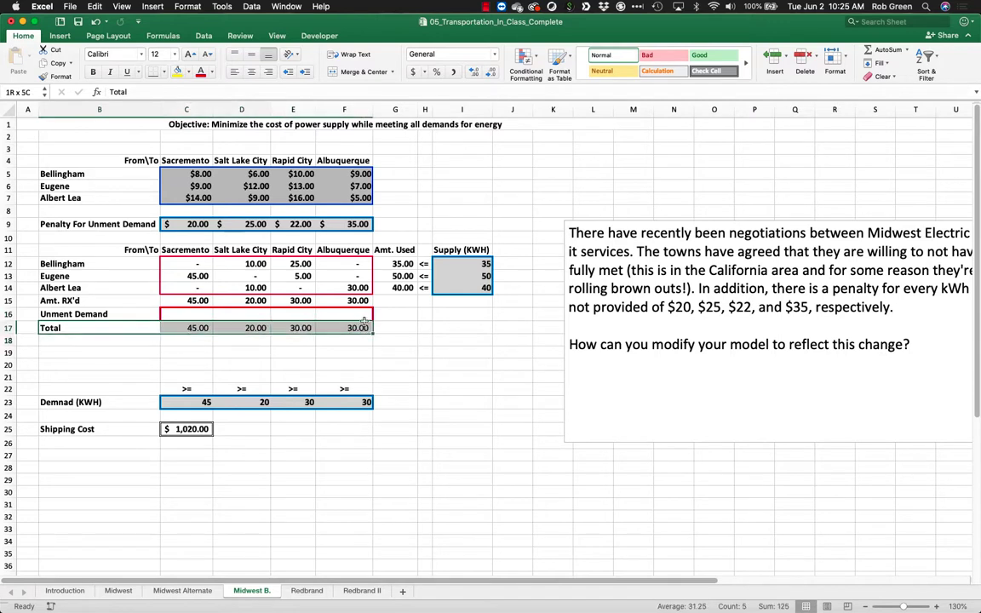
left_click(197, 329)
double_click(201, 331)
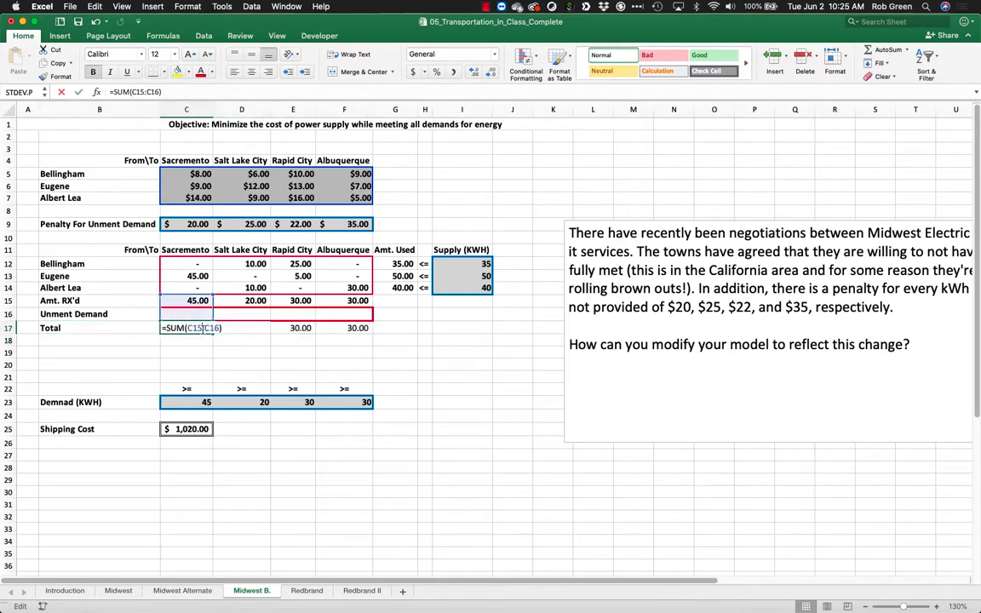
key("Return")
left_click_drag(146, 385, 343, 402)
key("ctrl+x")
left_click(129, 341)
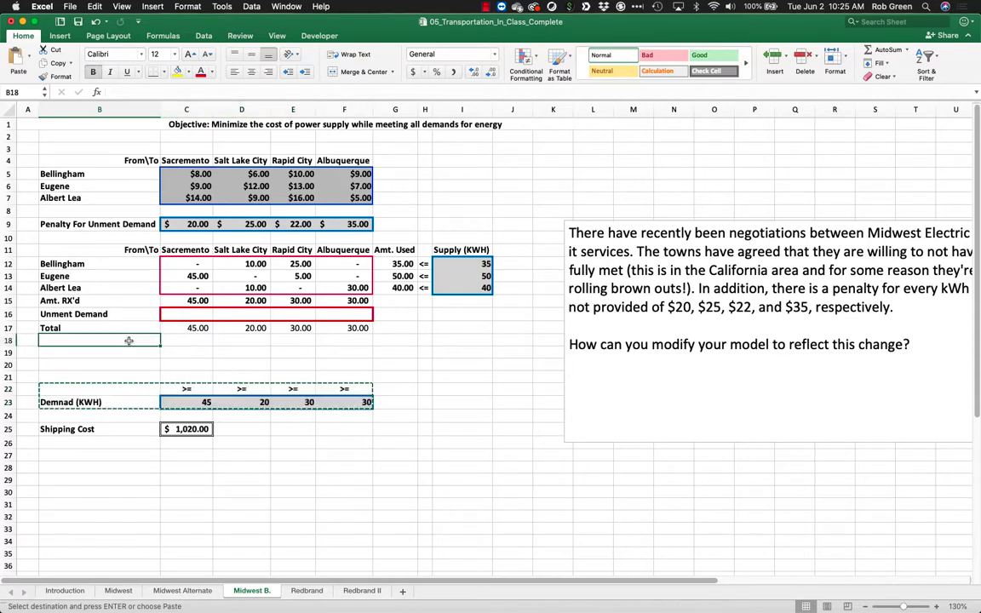
key("ctrl+v")
- Try to move the Shipping Cost label and value from B25:C25 to B21, and inspect the pasted formula in C21
left_click_drag(115, 427, 189, 429)
key("super+x")
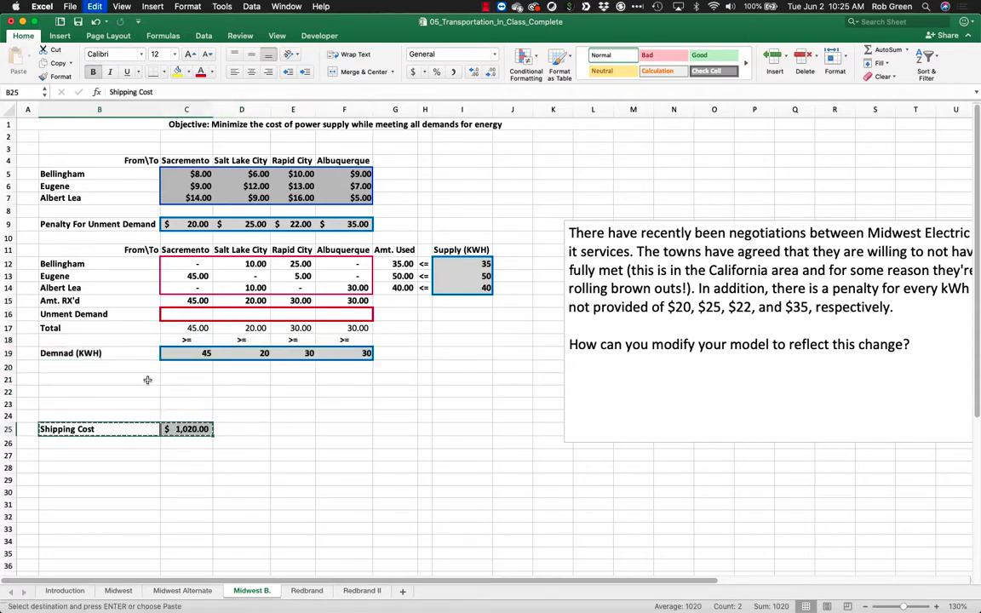
left_click(133, 381)
key("super+v")
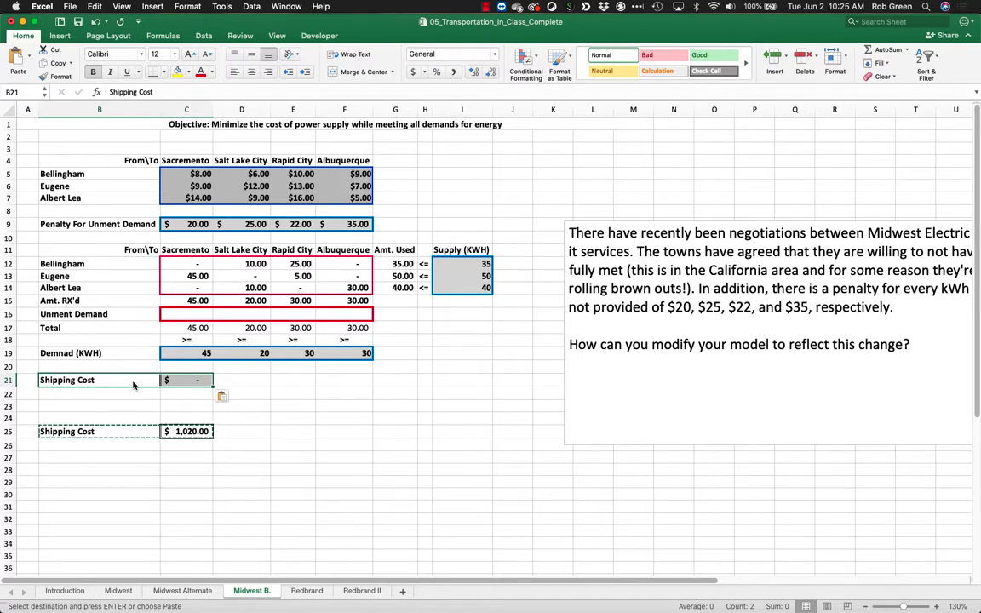
left_click(324, 390)
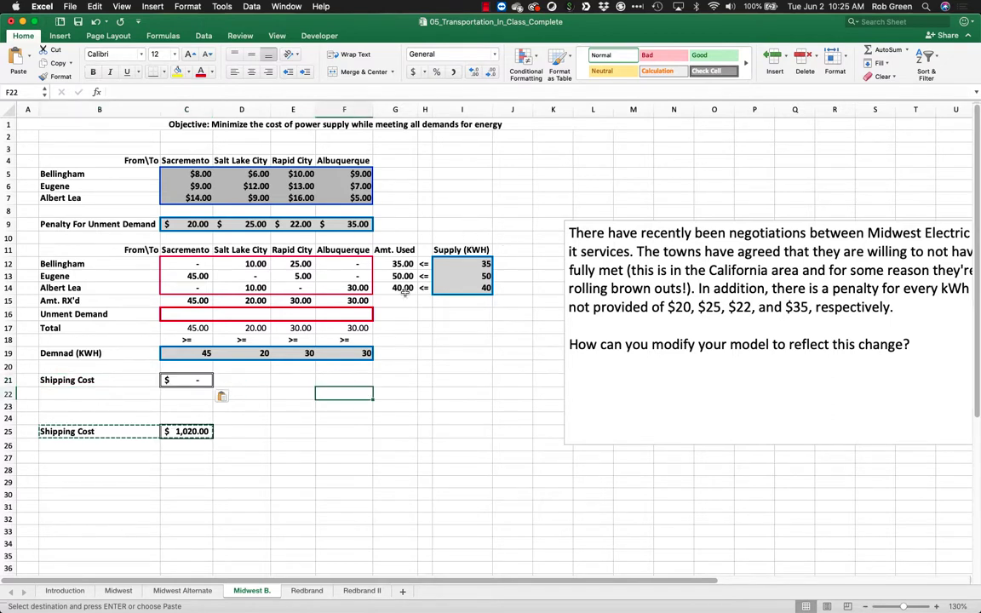
double_click(195, 380)
key("Return")
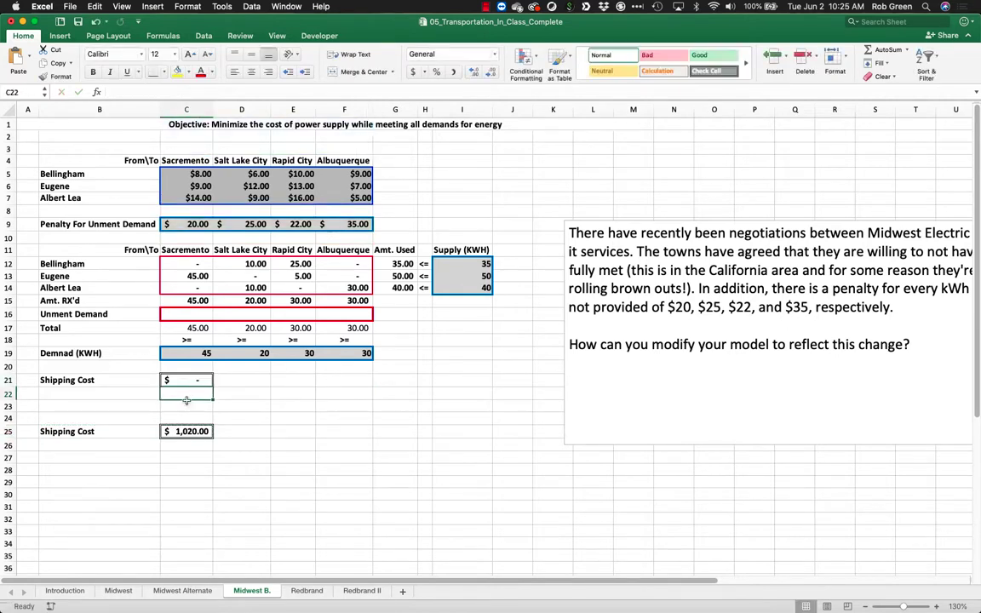
- Delete row 21, which holds the incorrectly pasted Shipping Cost copy
left_click(190, 380)
left_click(8, 380)
right_click(10, 381)
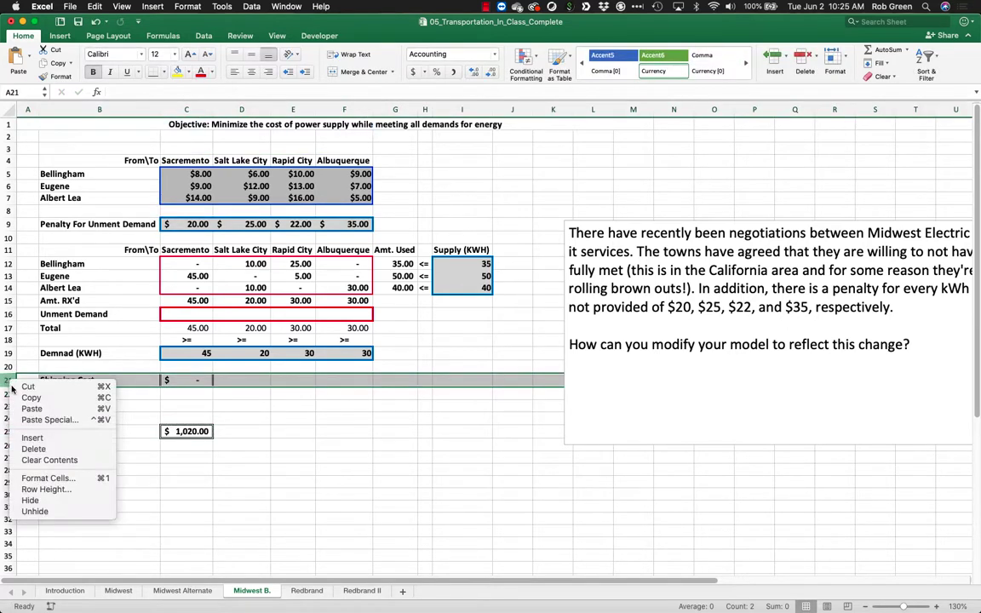
left_click(49, 449)
- Move the Shipping Cost label and its formula from B24:C24 up to B21:C21
left_click_drag(109, 417, 189, 417)
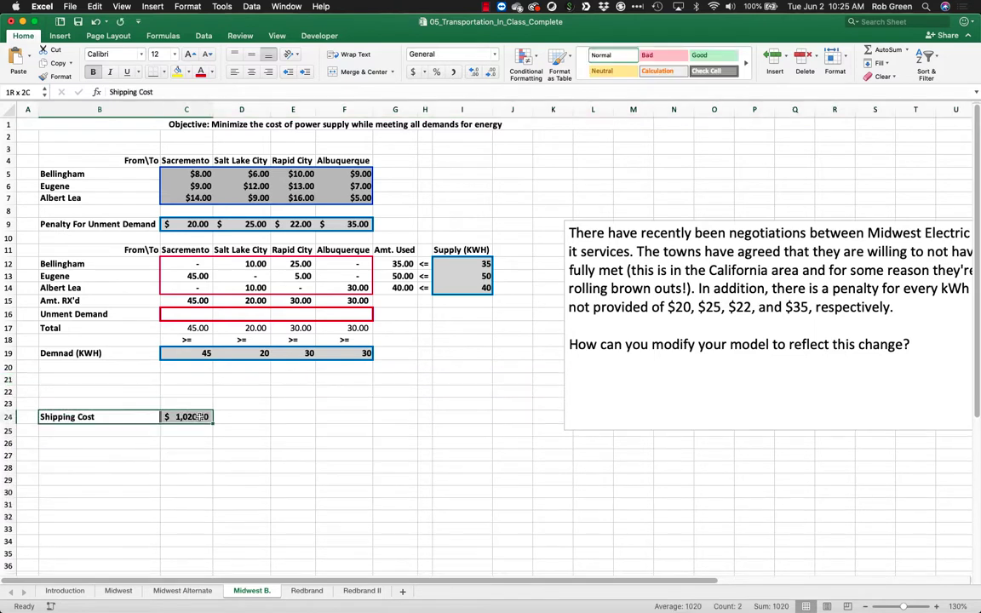
key("super+x")
key("super+v")
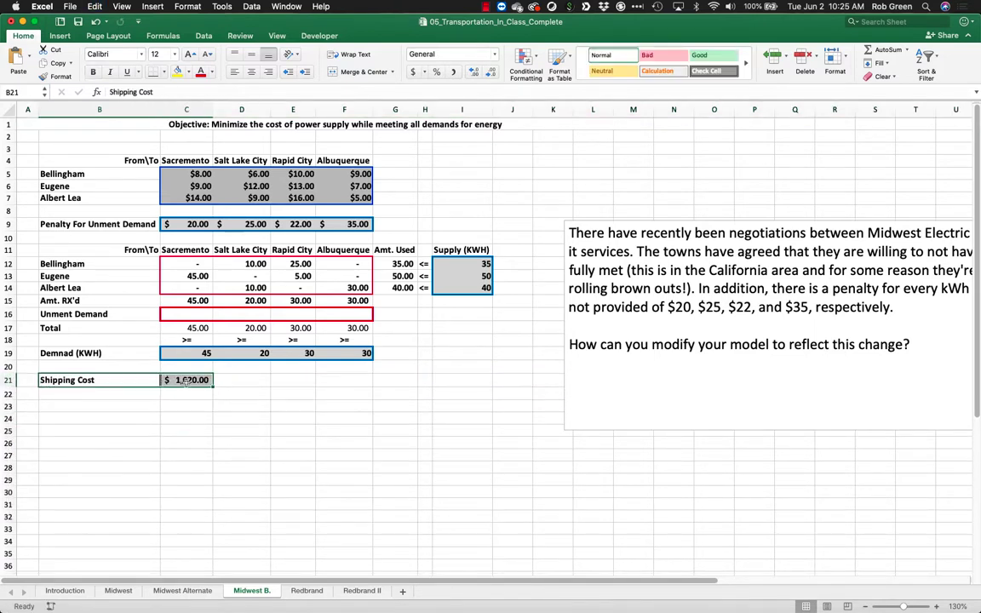
- Check the Shipping Cost formula in C21 and label B22 as Penalty Cost
double_click(189, 379)
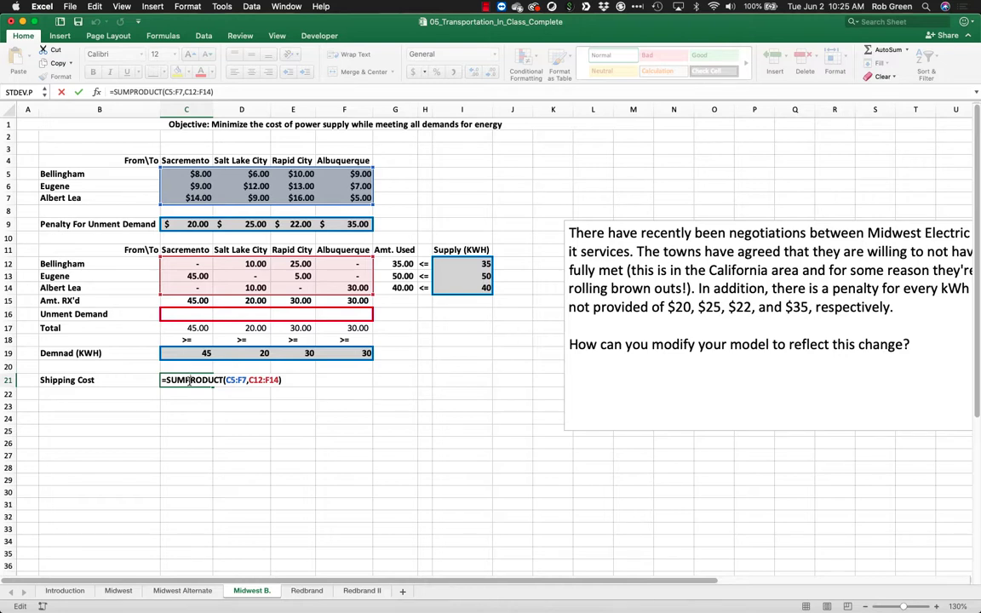
key("Return")
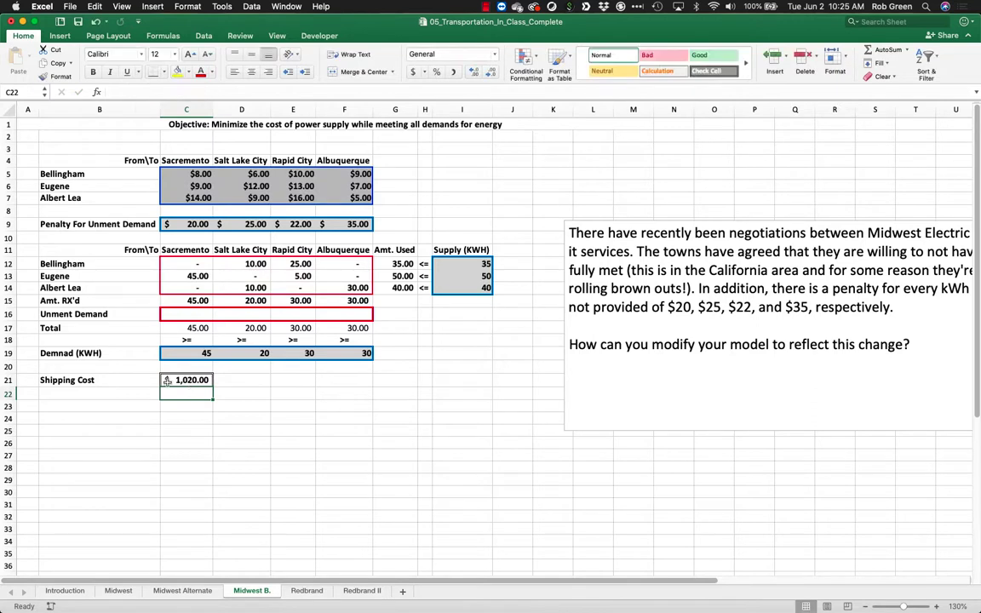
left_click(117, 394)
type("Pe")
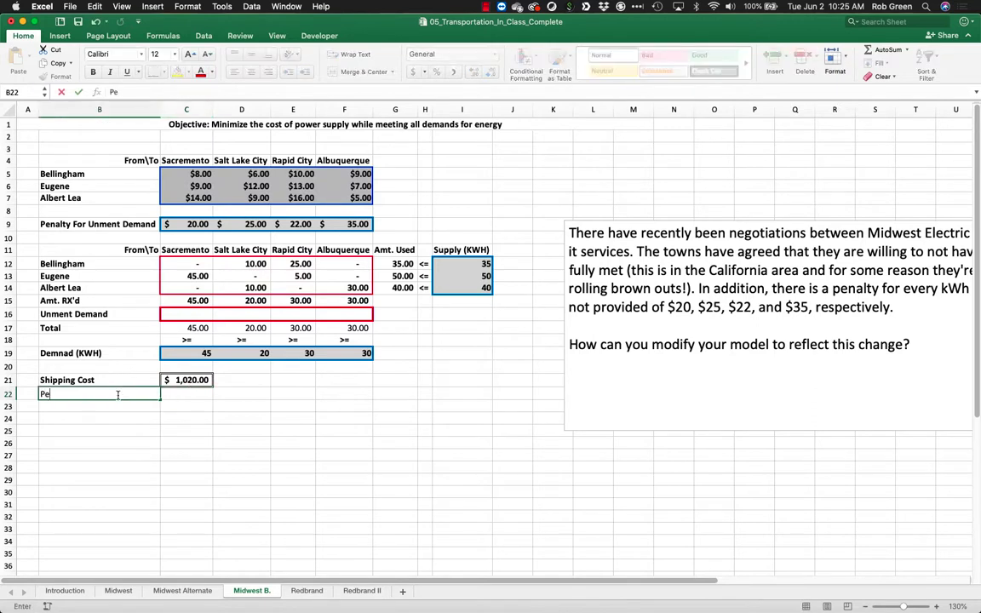
type("nalty Cost")
key("Tab")
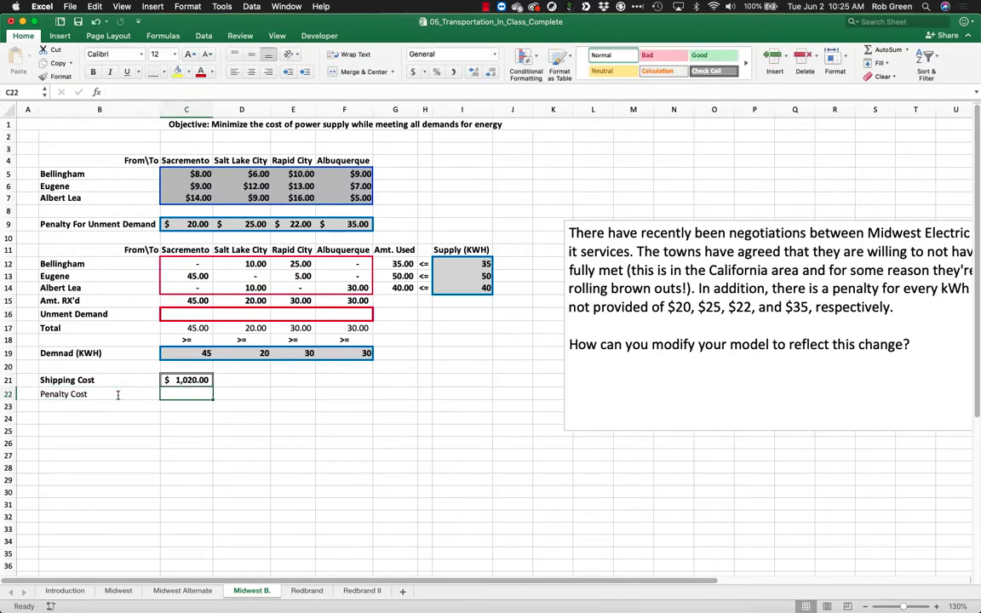
- Enter =SUMPRODUCT($C$16:$F$16,$C$9:$F$9) in C22 for the penalty cost and give the cell the accounting currency format
type("=sumproduct(")
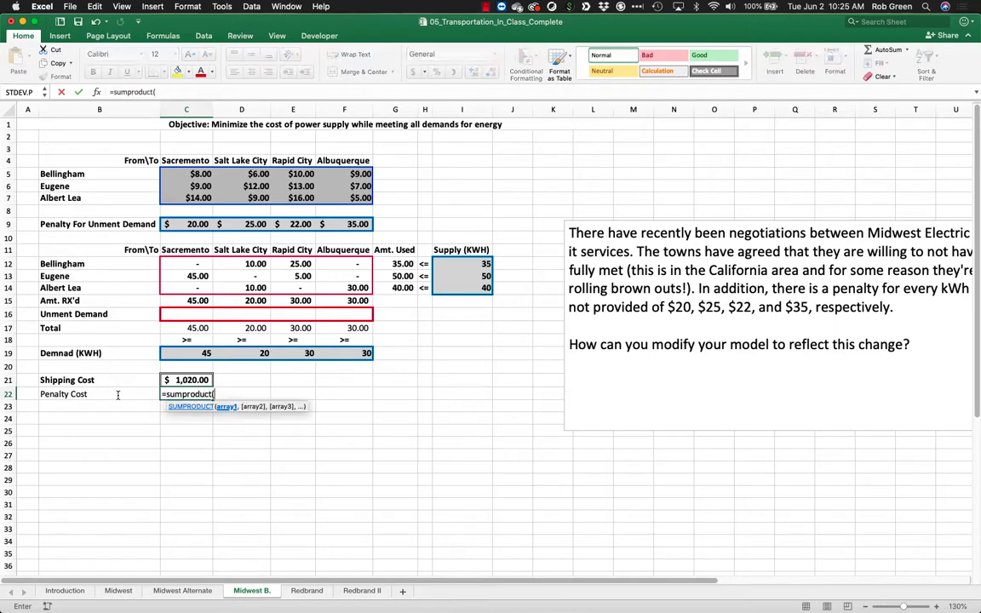
left_click_drag(180, 313, 344, 316)
key("F4")
type(",")
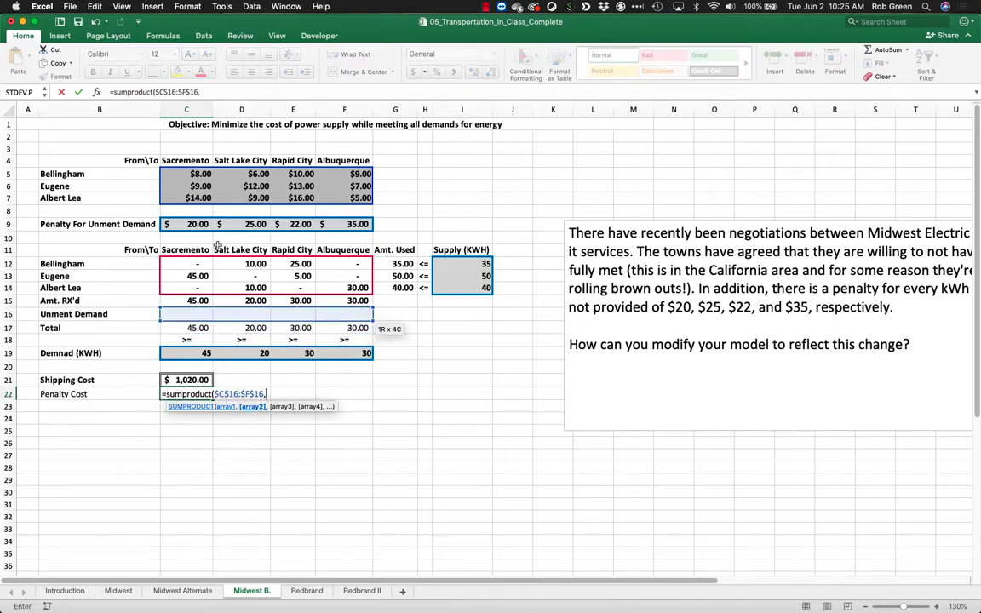
left_click_drag(193, 223, 329, 223)
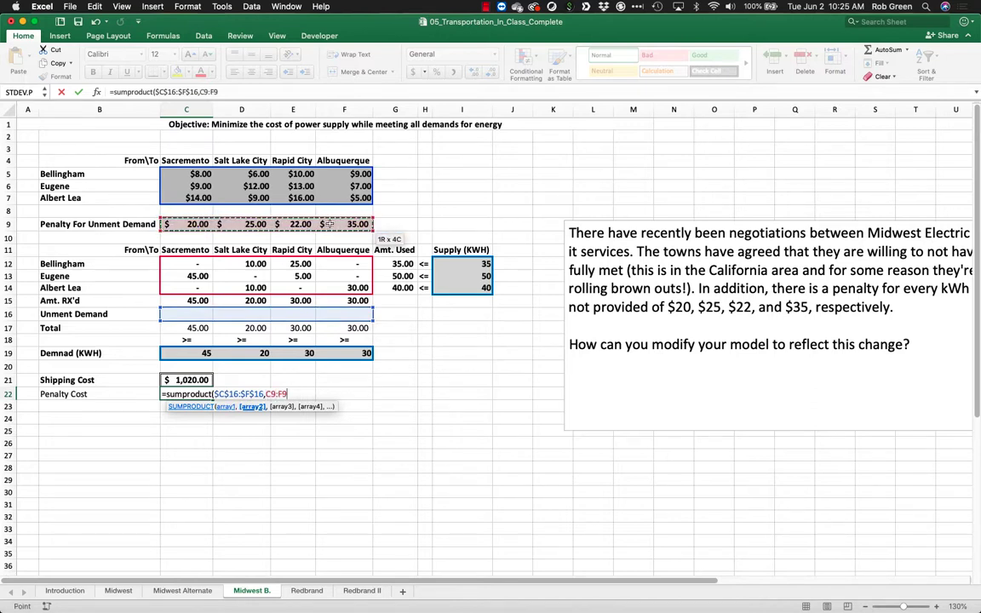
key("F4")
key("Return")
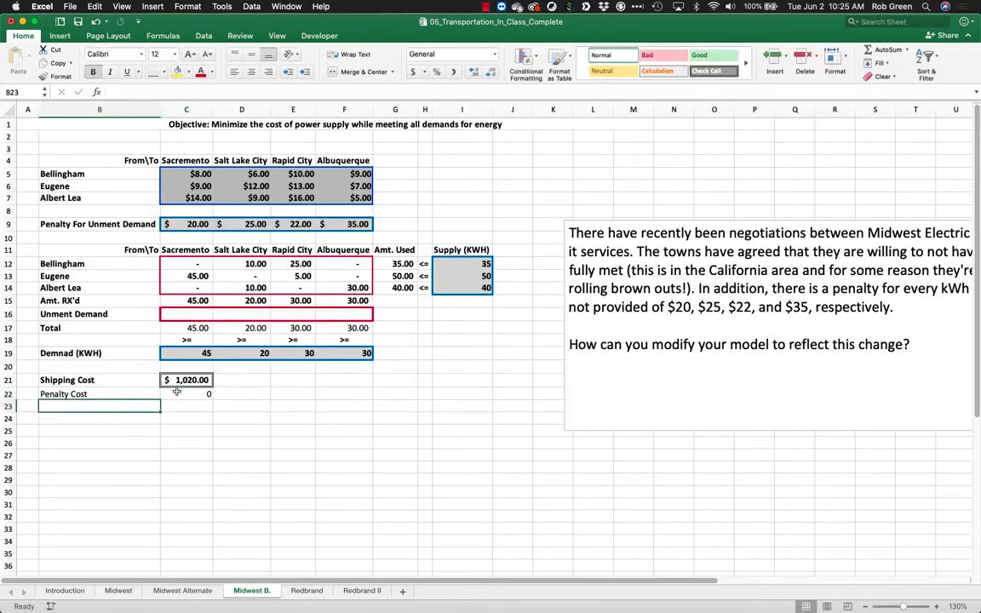
key("Up")
left_click(413, 71)
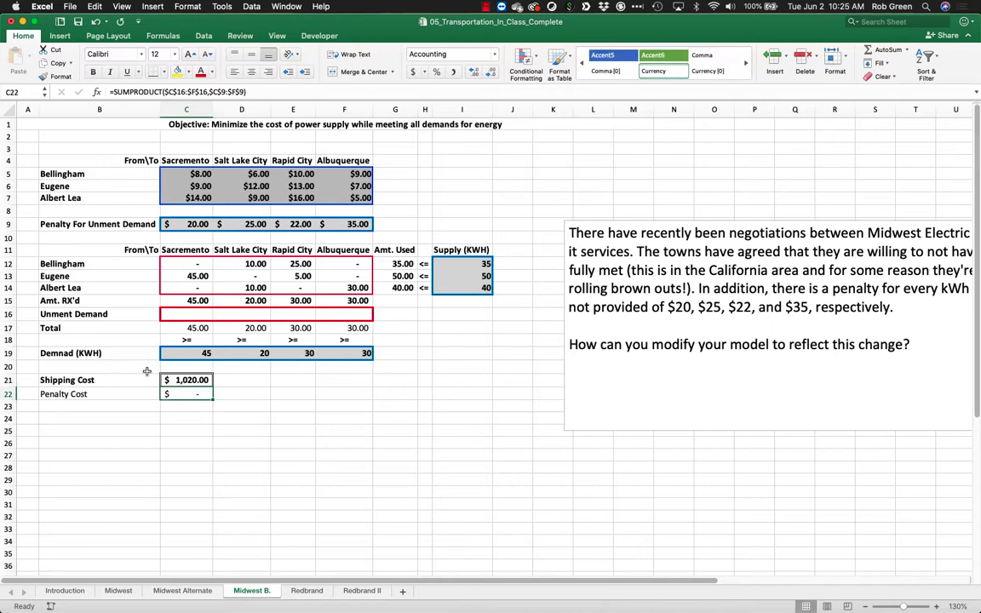
- Add a Total Cost row in row 23, with =SUM(C21:C22) in C23
left_click(122, 407)
type("Total Cost")
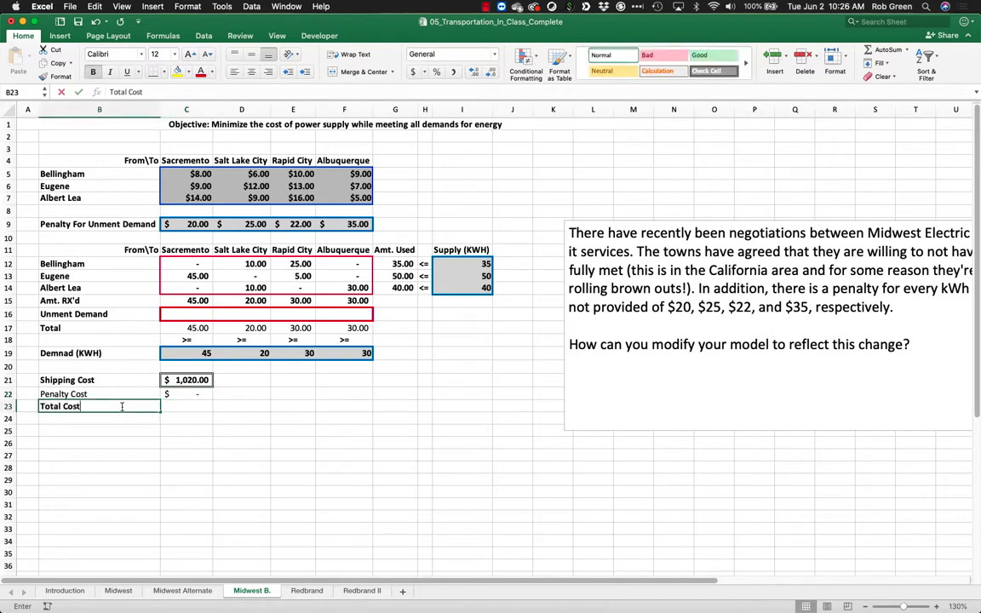
key("Tab")
type("=sum(C21:C22)")
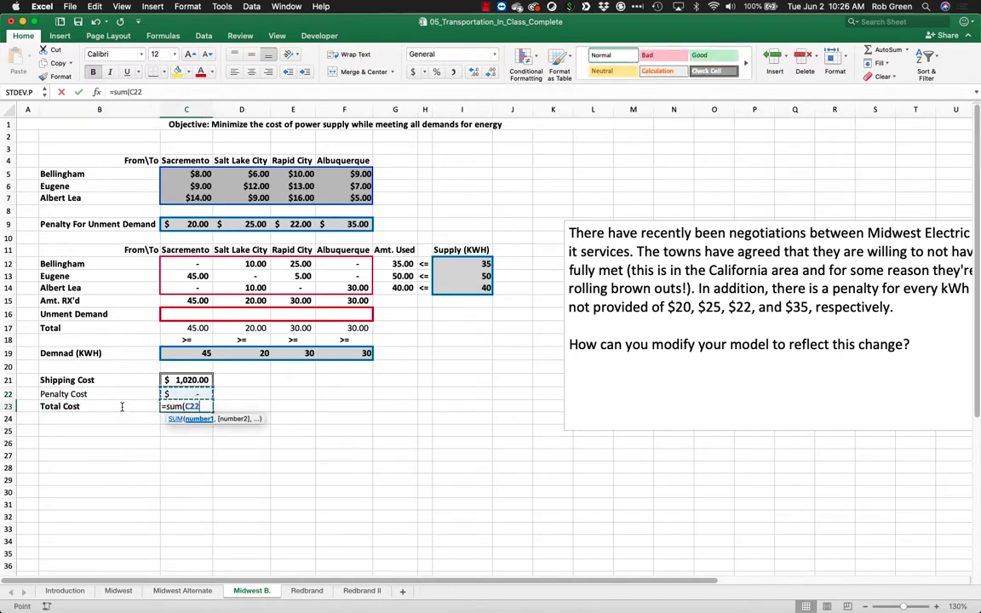
key("Return")
- Remove the border from the Shipping Cost value in C21
left_click(198, 380)
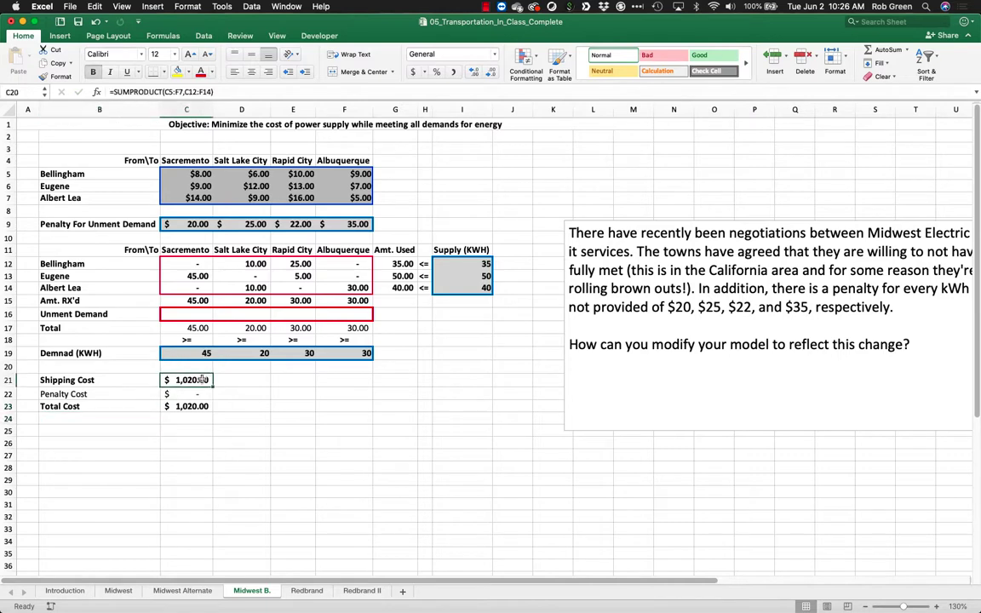
right_click(202, 381)
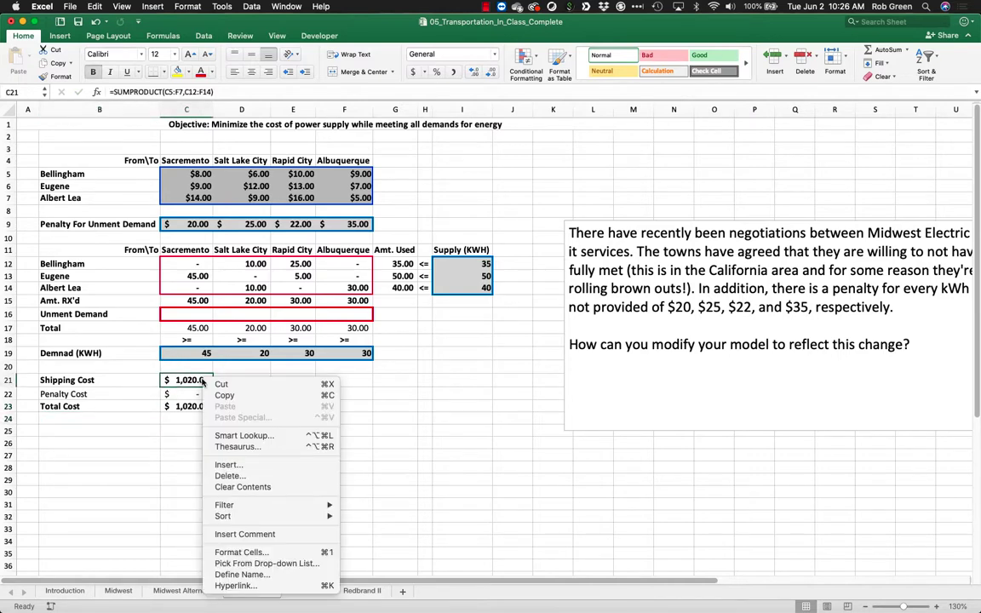
left_click(253, 552)
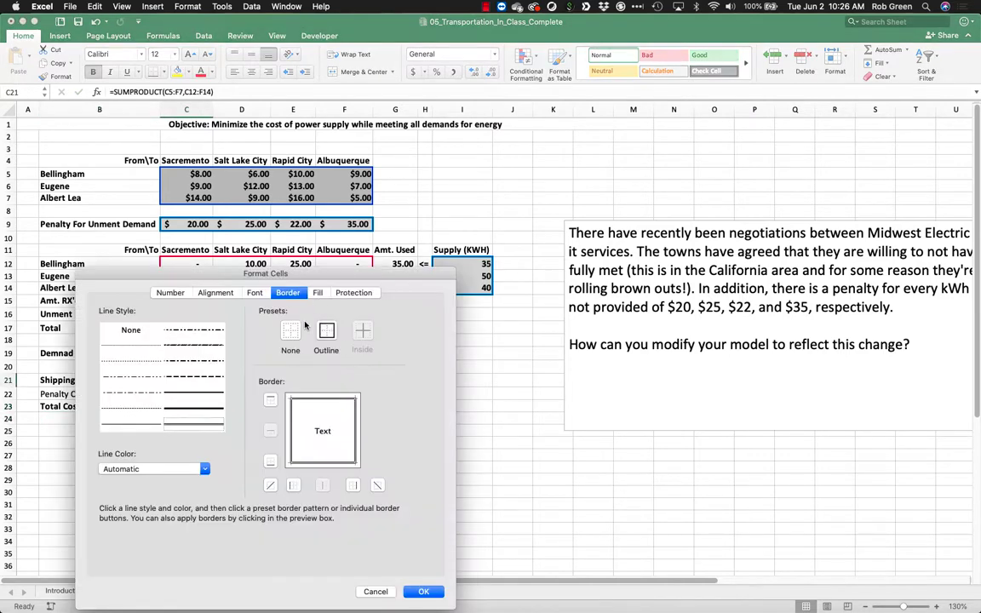
left_click(301, 350)
left_click(409, 592)
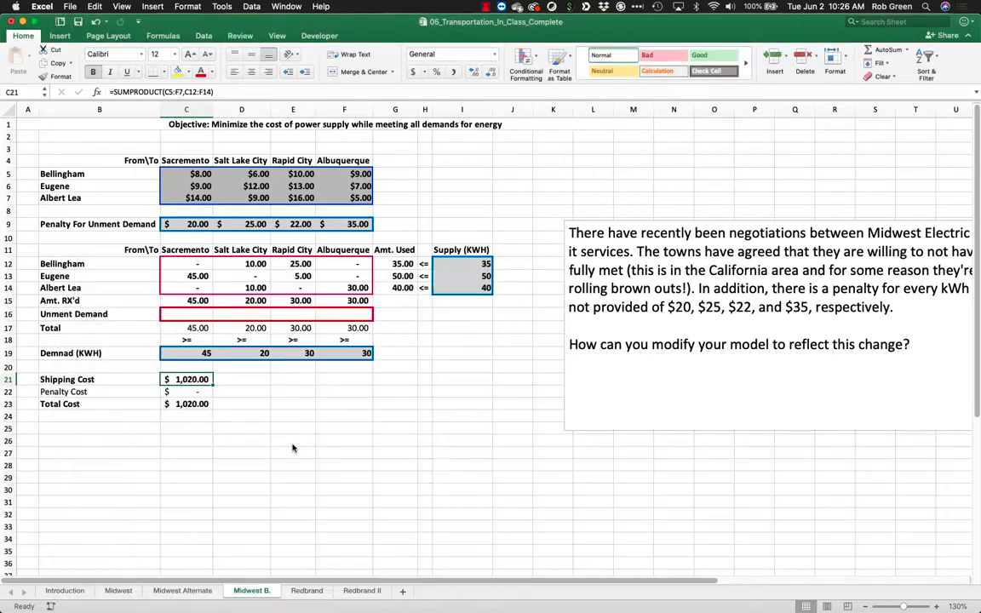
- Apply a double-line outline border to the Total Cost value in C23
left_click(189, 404)
right_click(194, 401)
left_click(227, 568)
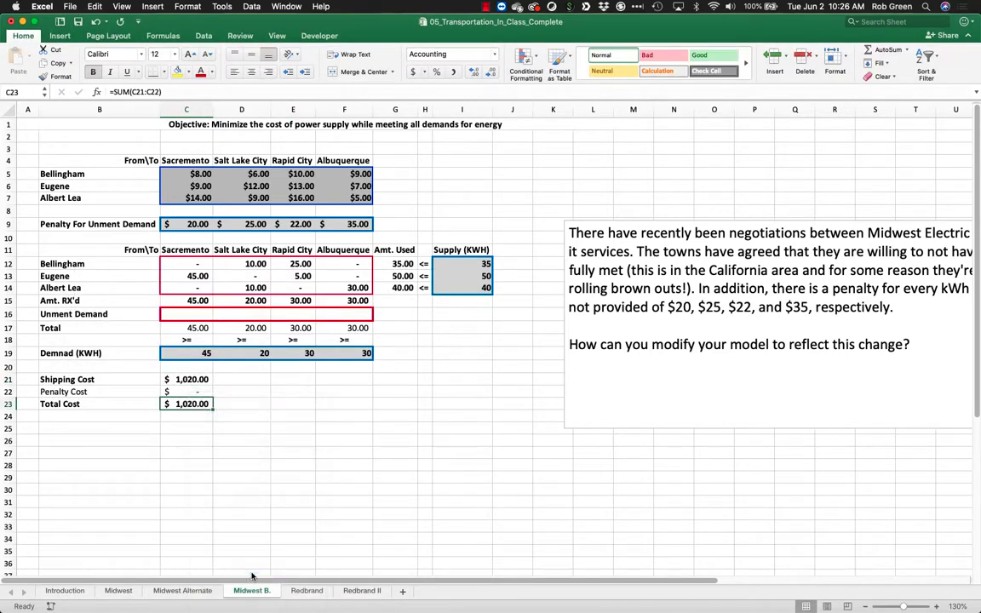
left_click(206, 421)
left_click(324, 353)
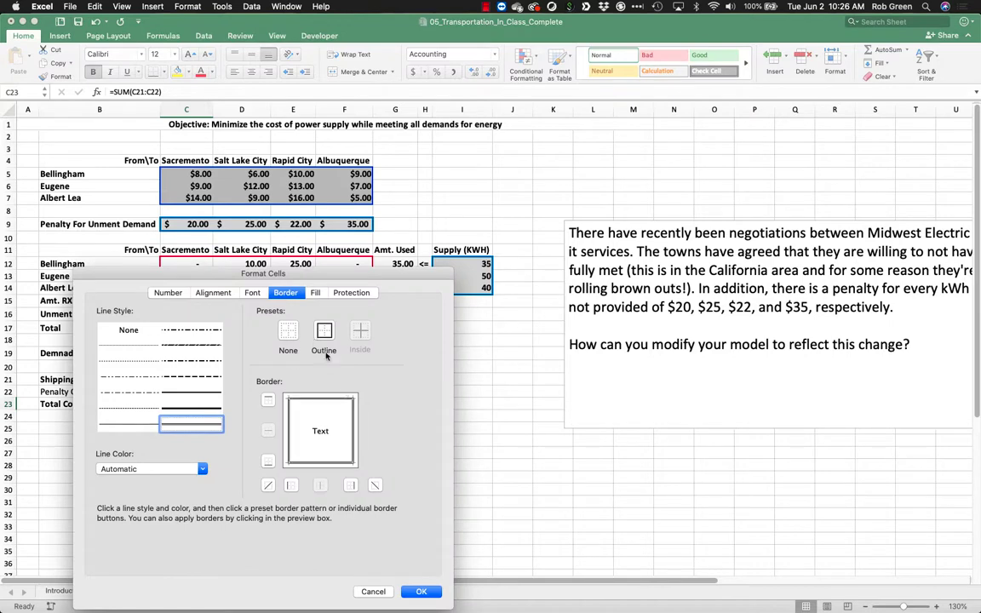
left_click(412, 591)
left_click(395, 442)
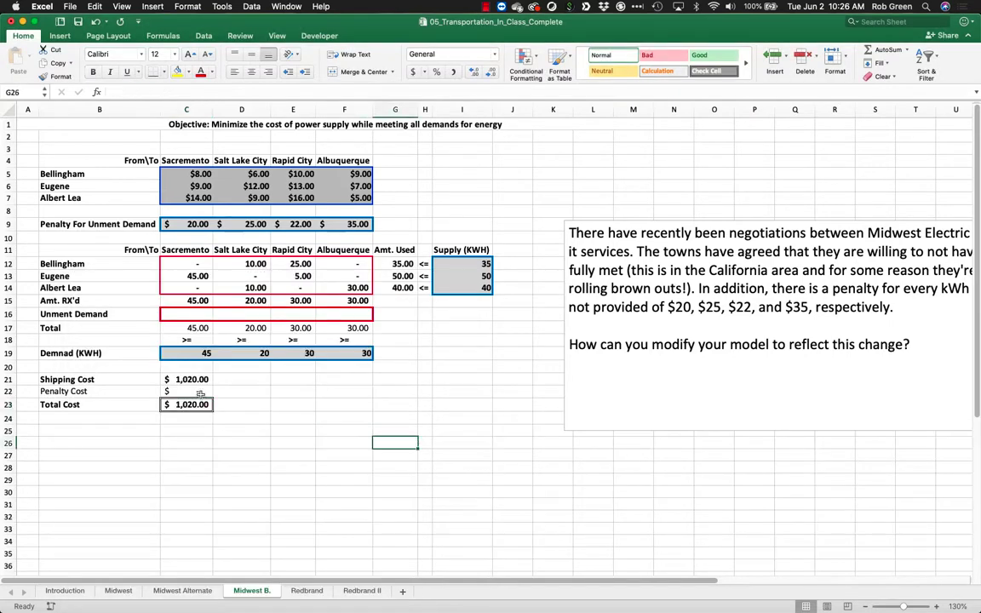
- Open Solver, reset all its settings, and set the objective to minimize the total cost in C23
left_click(189, 406)
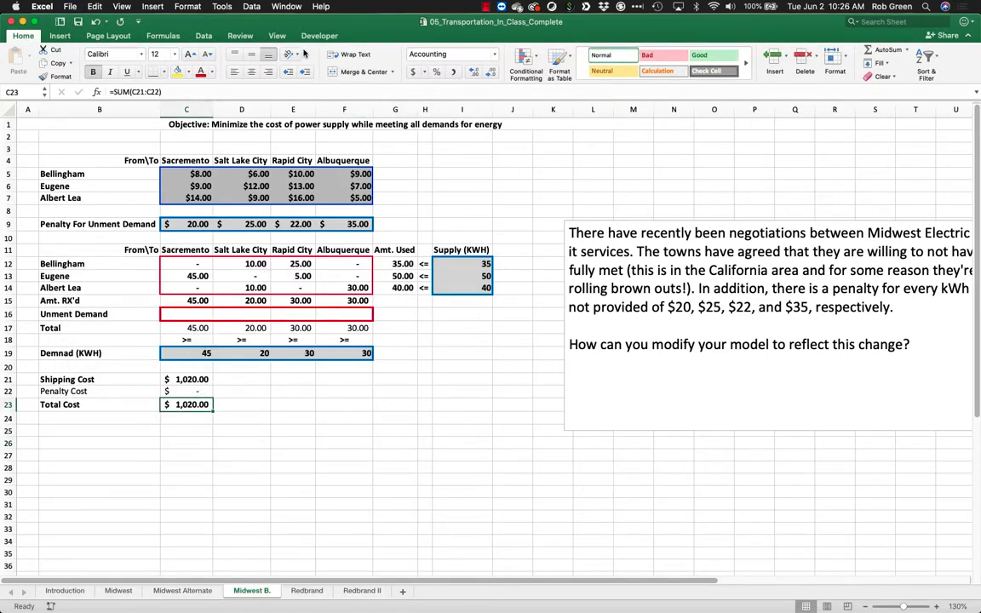
left_click(204, 36)
left_click(706, 60)
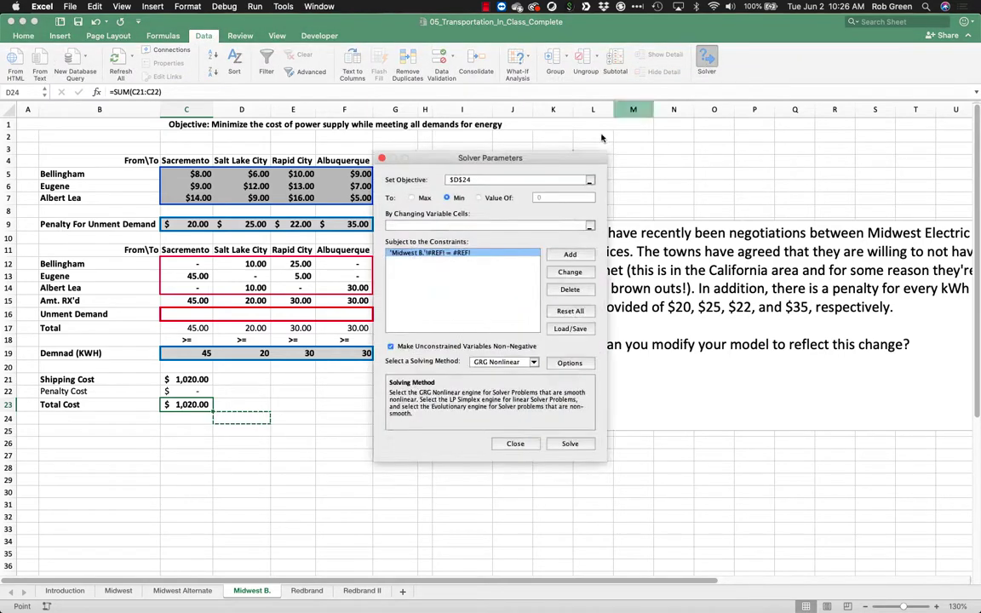
left_click(570, 311)
key("Return")
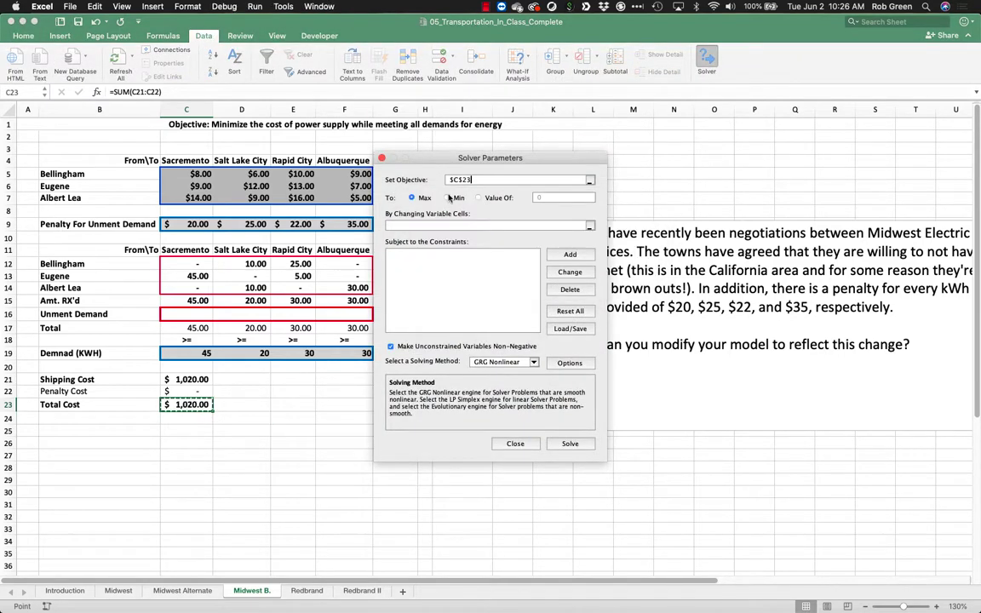
left_click(448, 198)
left_click(443, 227)
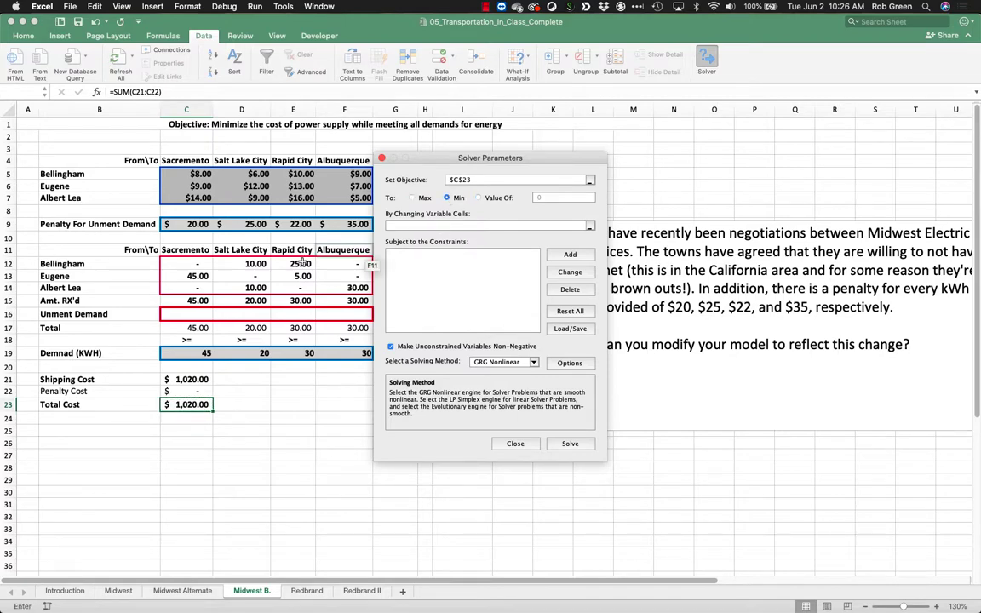
left_click_drag(198, 264, 358, 290)
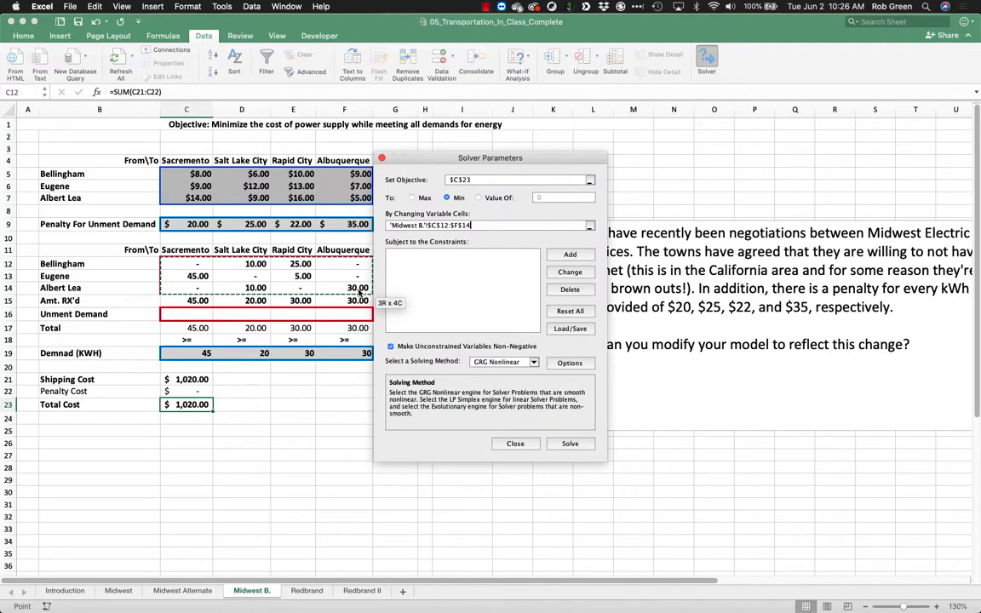
left_click(496, 225)
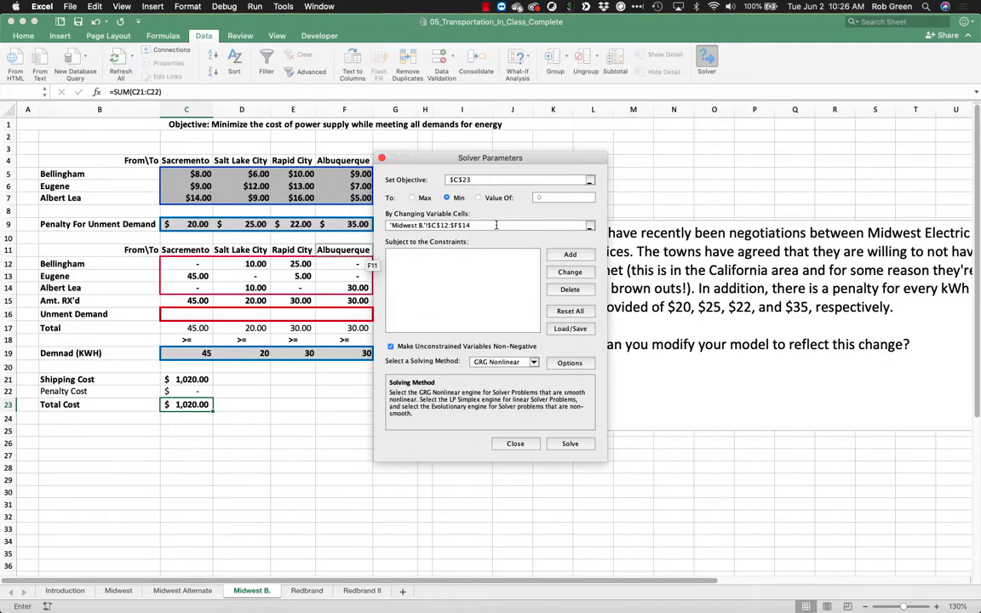
left_click_drag(200, 314, 359, 314)
left_click_drag(474, 225, 381, 223)
key("BackSpace")
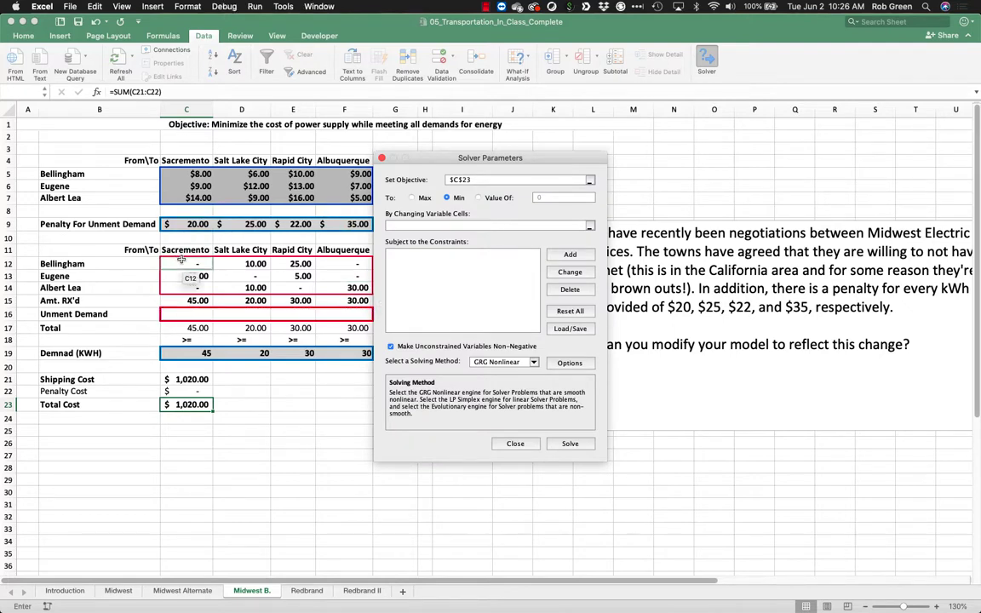
- Set the Solver changing variable cells to the shipment block C12:F14 and the unmet demand row C16:F16
left_click_drag(193, 264, 350, 288)
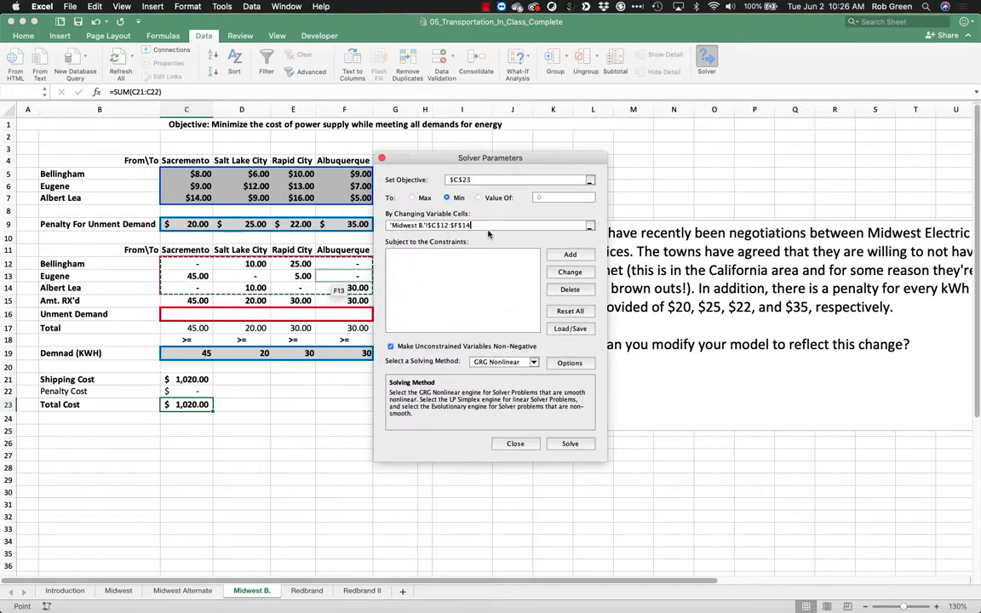
left_click_drag(203, 314, 359, 317)
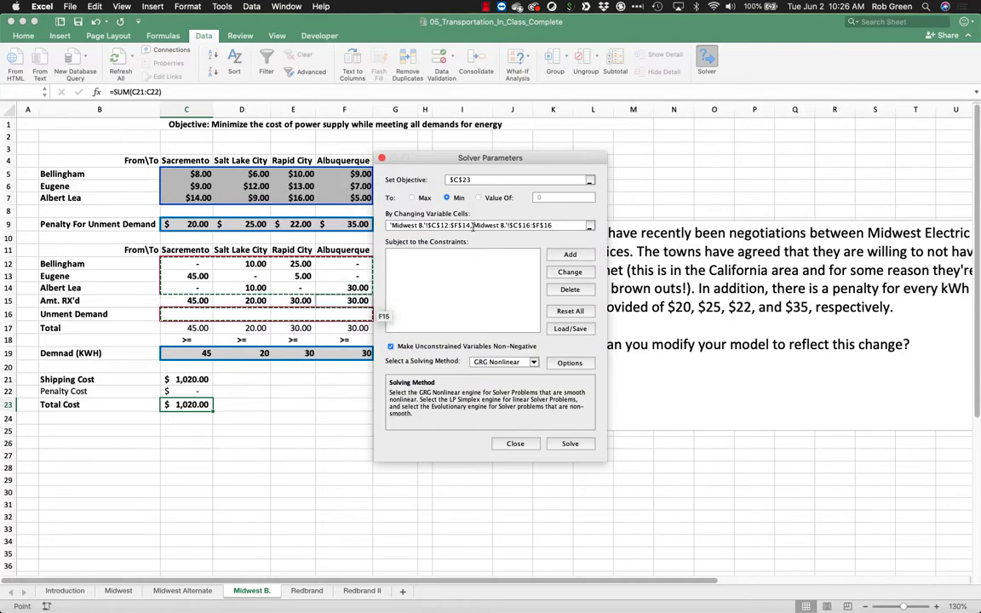
- Add a Solver constraint requiring the Total row C17:F17 to be >= the demand row C19:F19
left_click(570, 254)
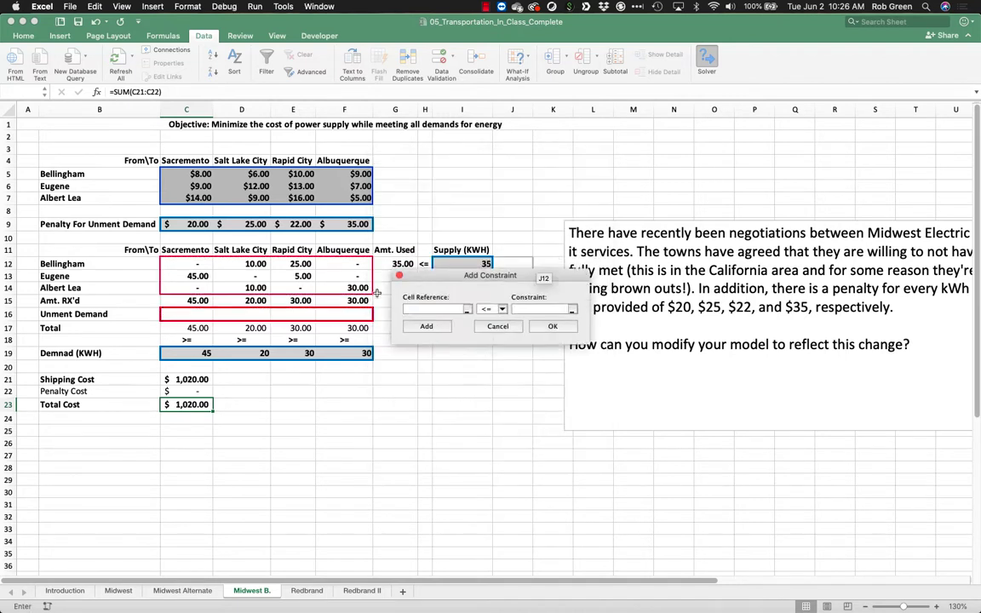
left_click_drag(192, 327, 358, 329)
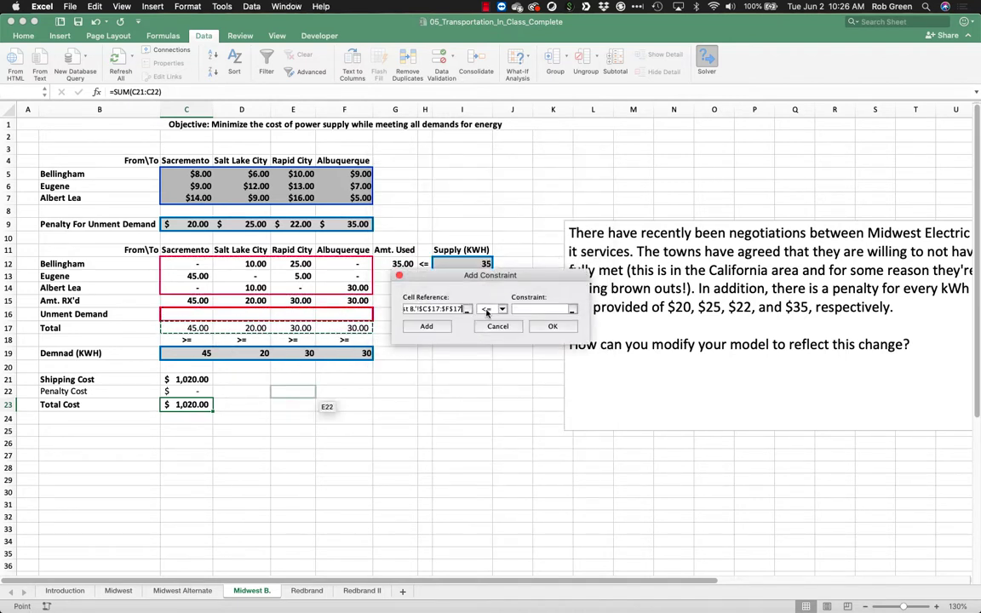
left_click(492, 308)
left_click(498, 337)
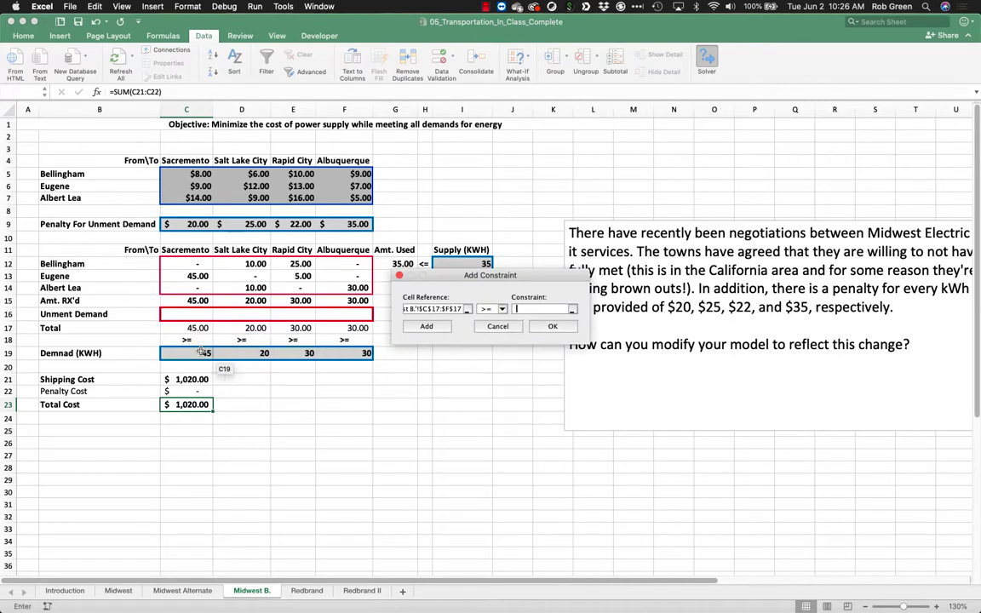
left_click_drag(194, 353, 411, 353)
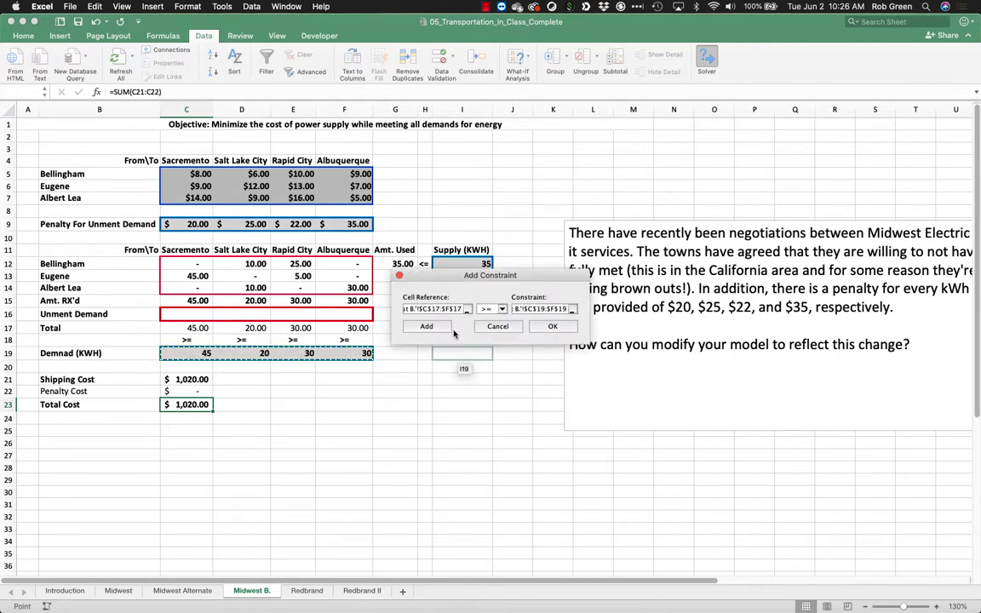
left_click(427, 327)
- Add a Solver constraint keeping the amounts used in G12:G14 <= the supply in I12:I14
left_click_drag(446, 280, 435, 359)
left_click_drag(403, 265, 408, 288)
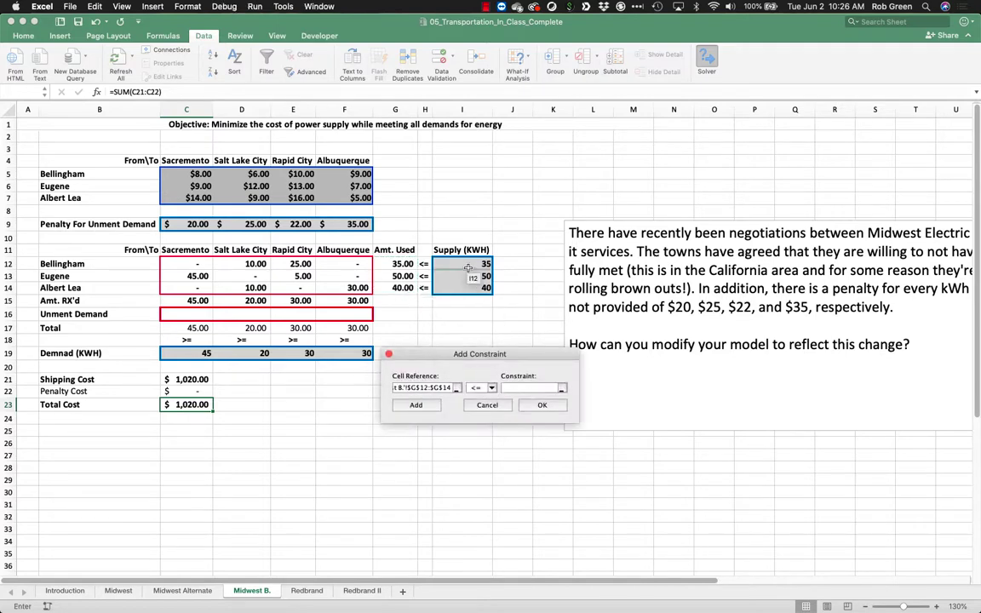
left_click_drag(468, 265, 473, 294)
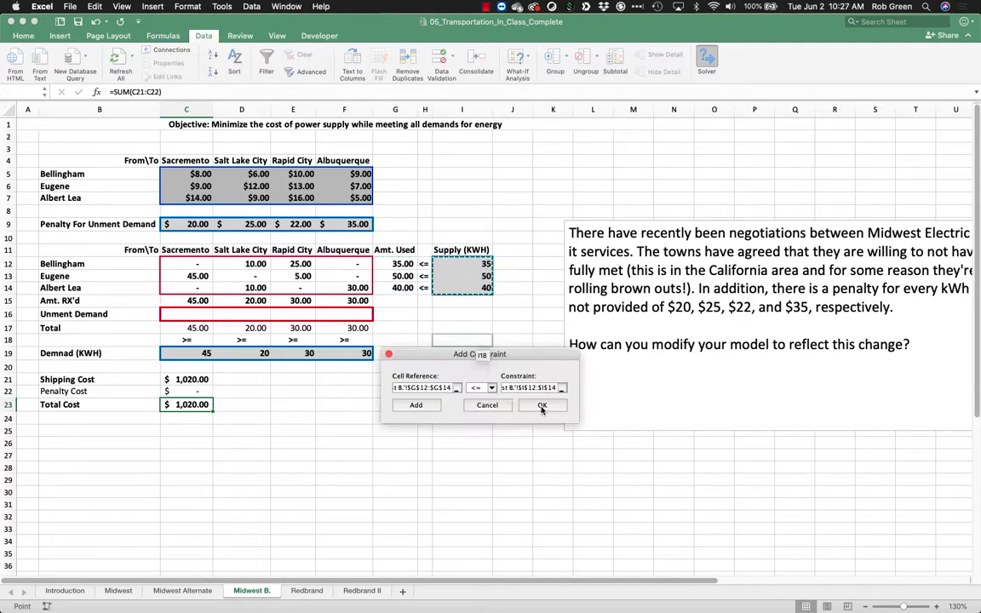
left_click(540, 405)
- Choose Simplex LP as the solving method and solve the model
left_click(502, 362)
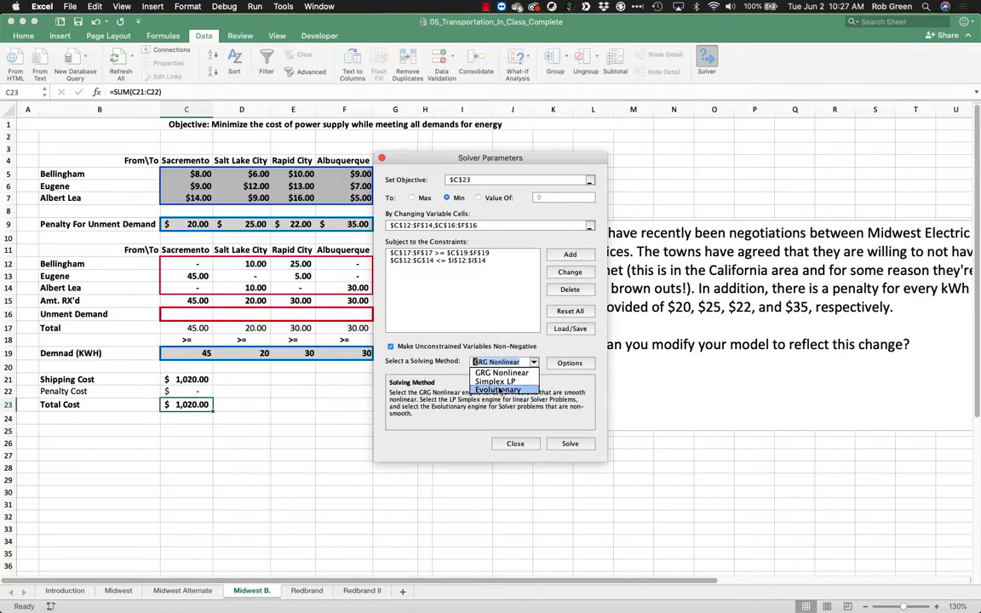
left_click(498, 380)
left_click(577, 444)
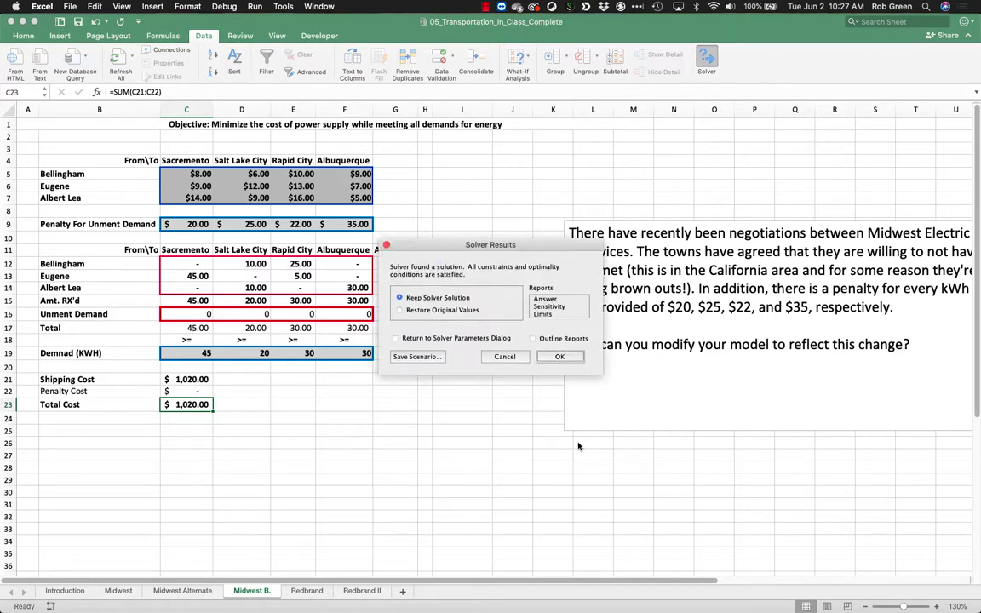
- Keep the Solver solution and set the Rapid City demand in E19 to 40
left_click(566, 362)
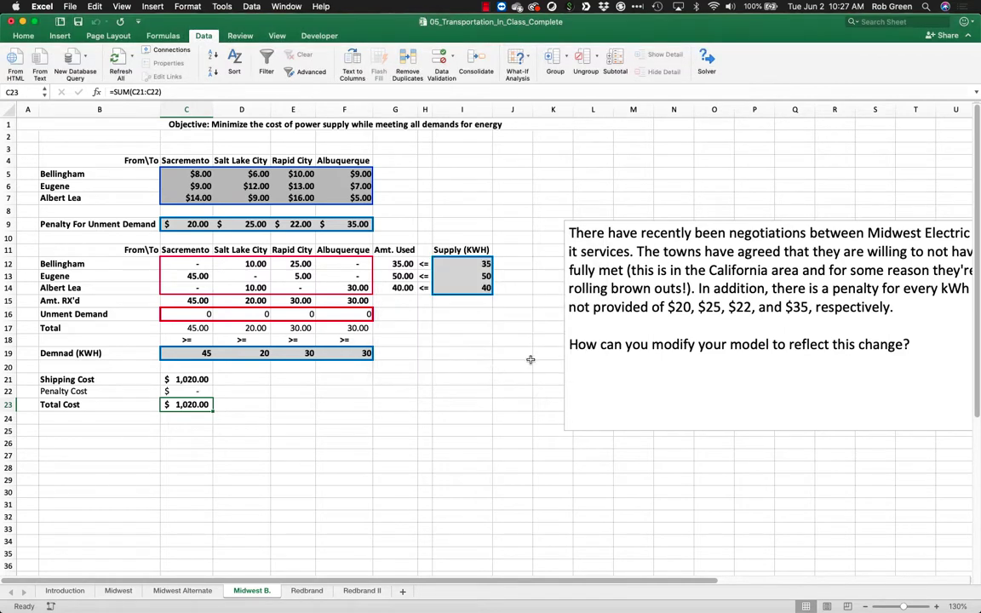
left_click(513, 366)
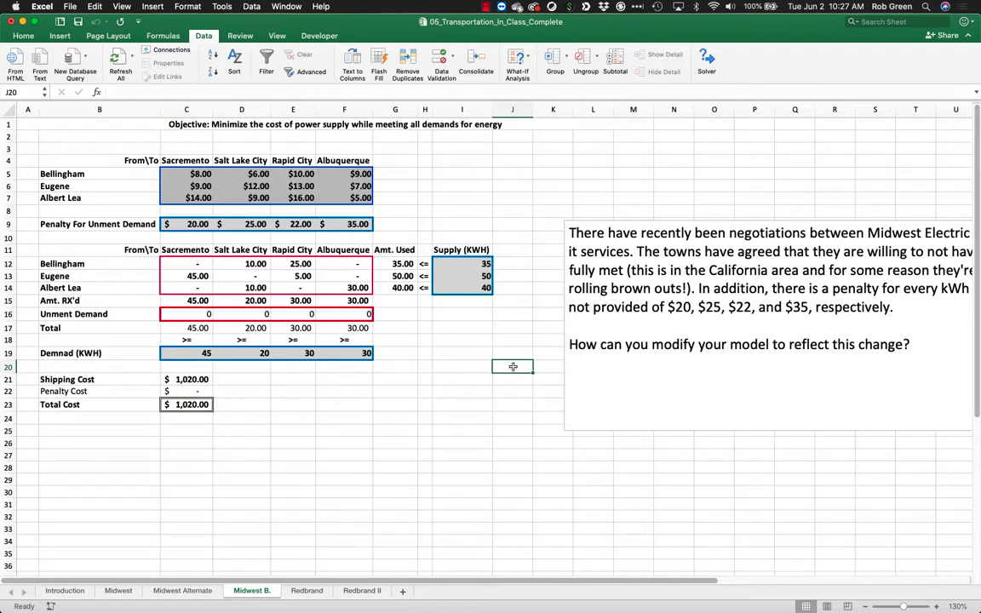
left_click(293, 353)
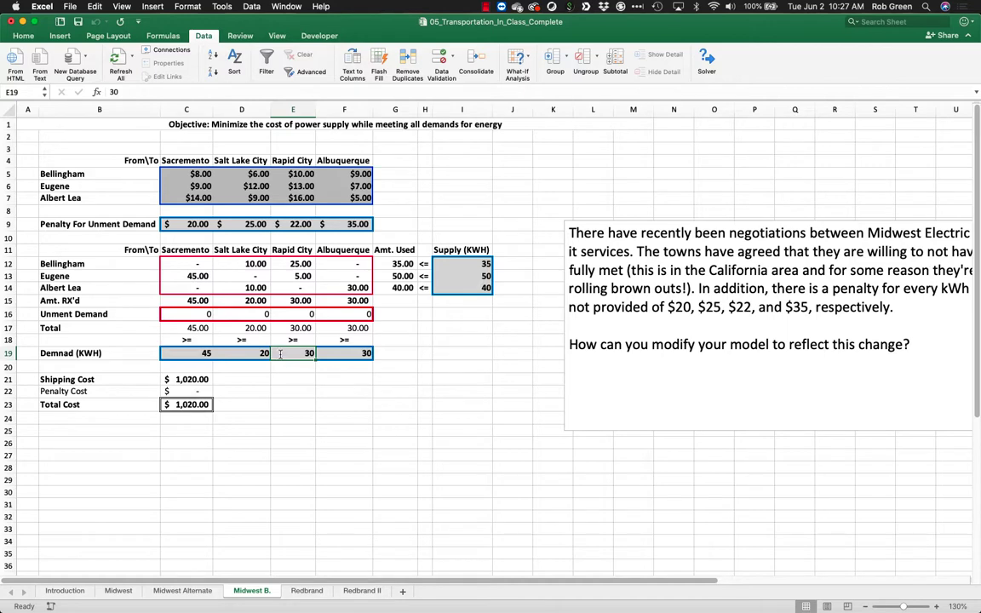
type("40")
key("Return")
left_click(293, 417)
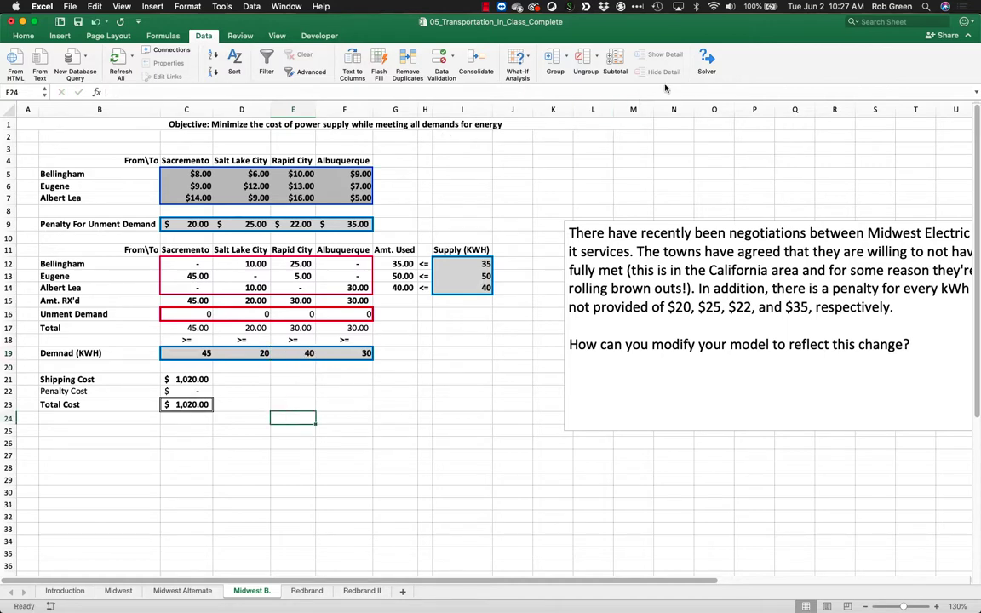
- Solve the model again with the changed Rapid City demand and keep the Solver solution
left_click(707, 60)
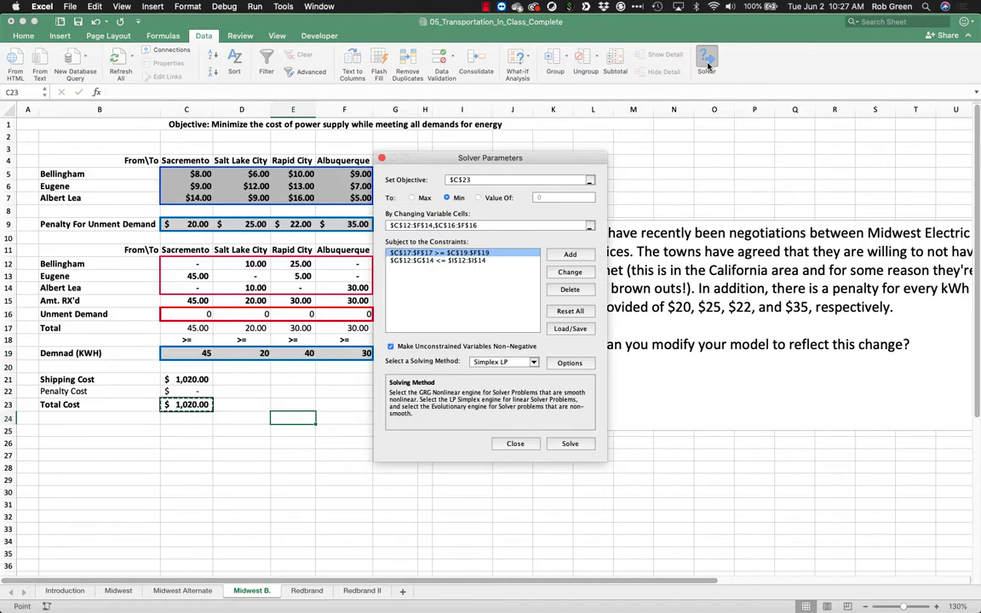
left_click(570, 443)
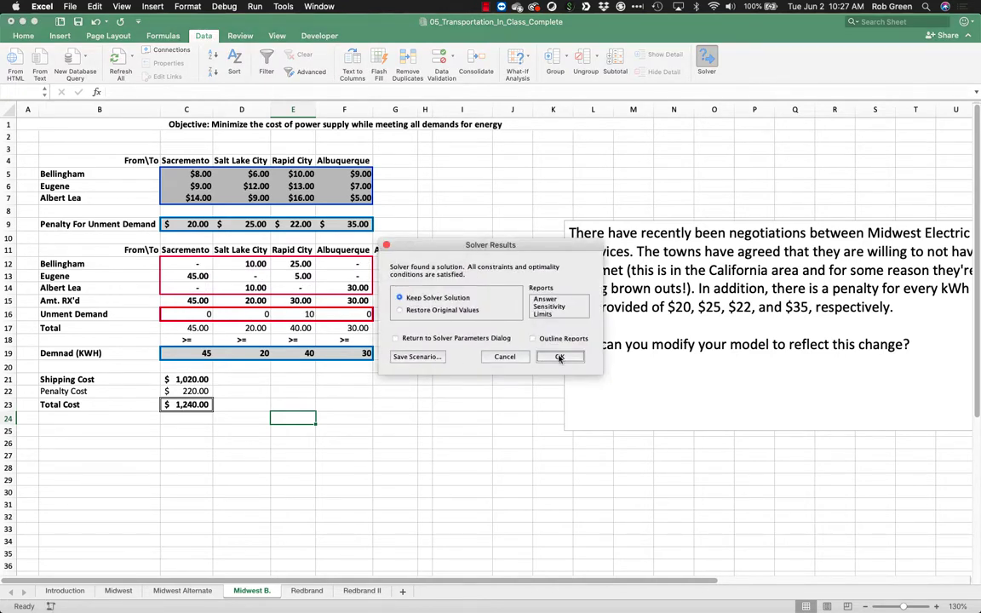
left_click(560, 357)
left_click_drag(309, 314, 309, 312)
left_click(312, 383)
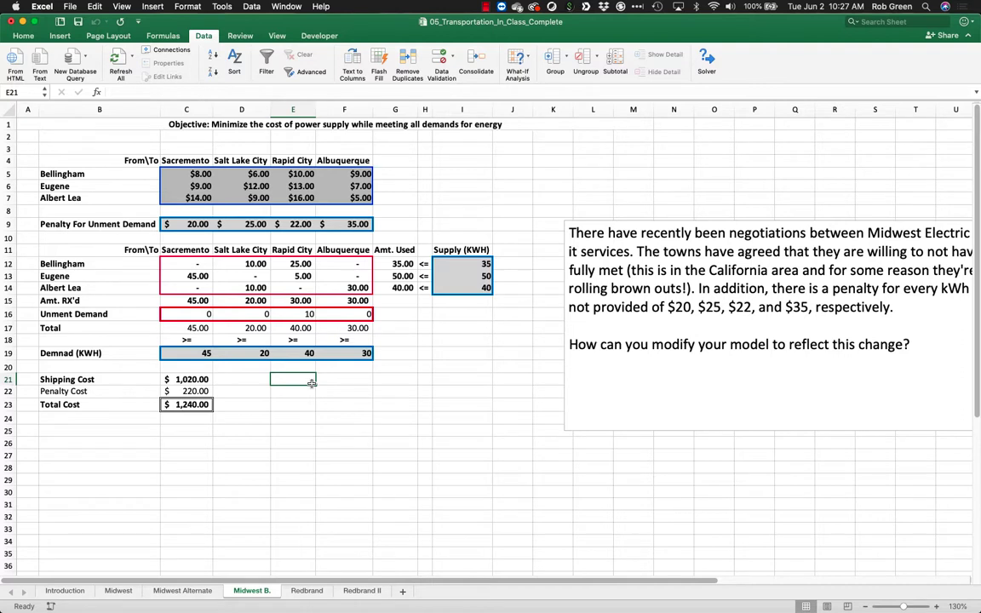
left_click(322, 427)
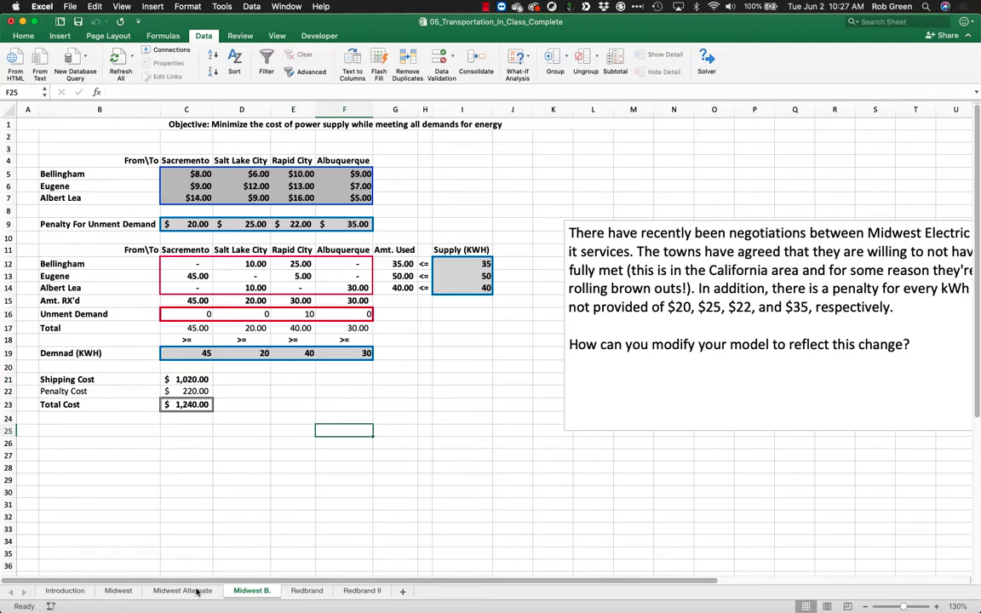
- Examine the flow list on the Midwest Alternate sheet and the empty column E beside it as a place for unmet demand
left_click(196, 591)
left_click(250, 499)
left_click(225, 257)
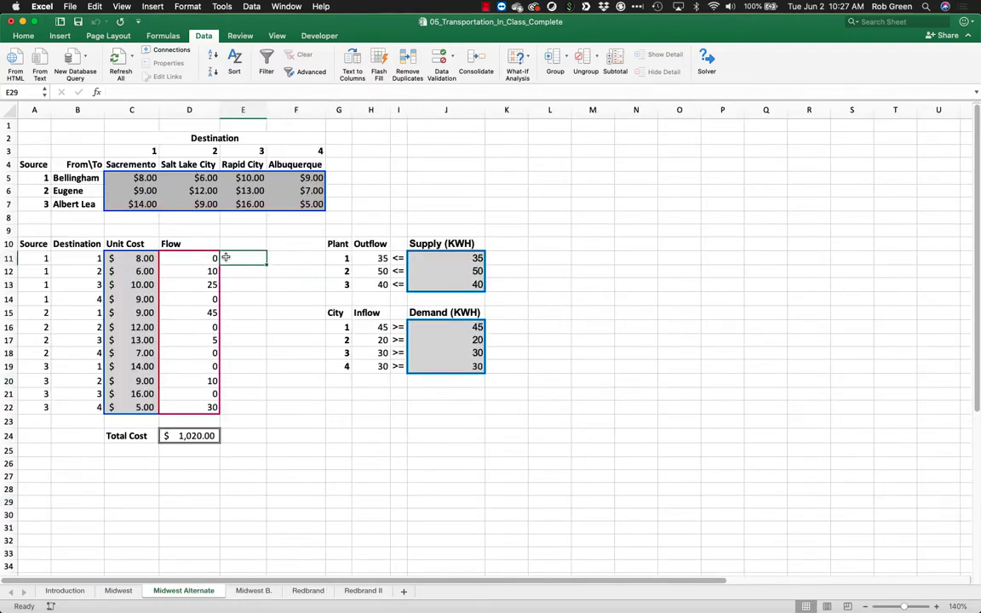
left_click_drag(225, 257, 228, 413)
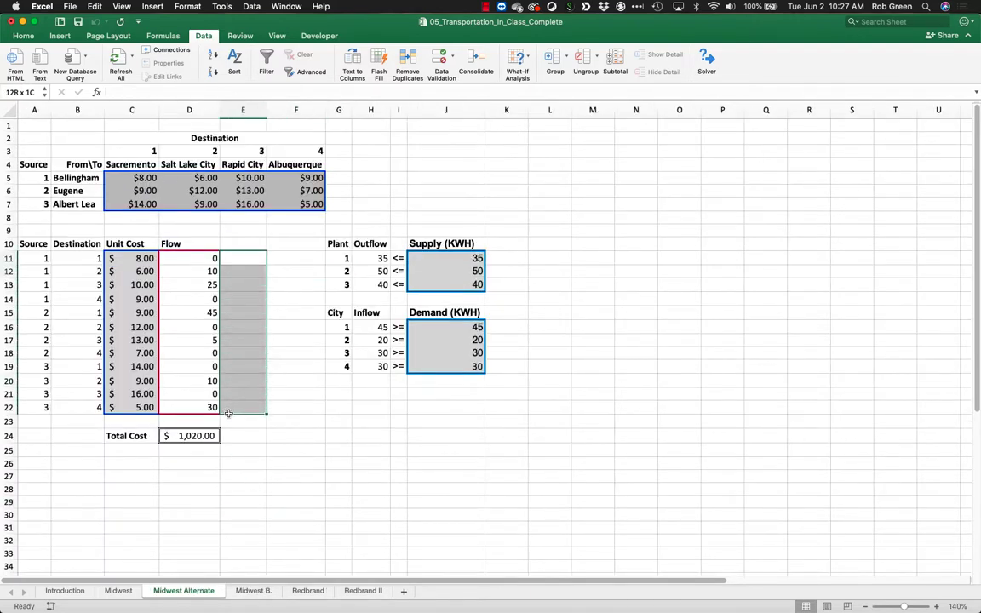
left_click_drag(251, 271, 244, 386)
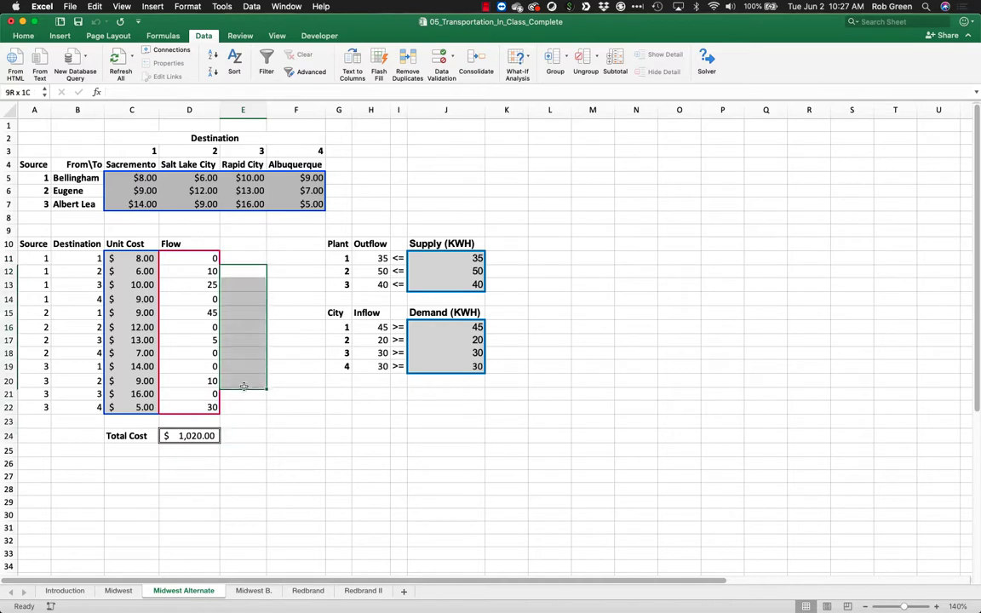
mouse_move(241, 265)
left_mouse_down()
mouse_move(242, 280)
mouse_move(243, 263)
left_mouse_up()
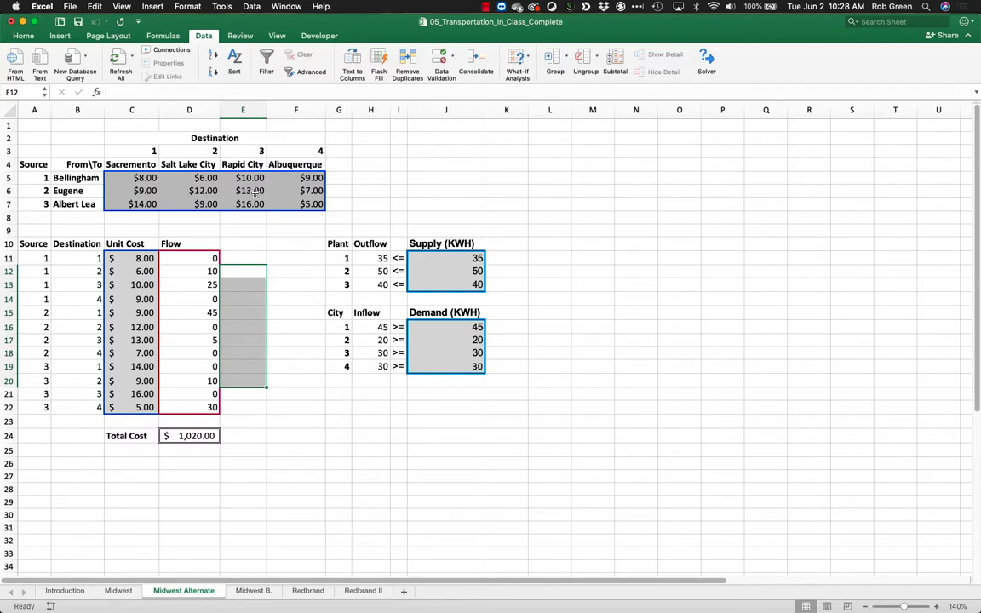
left_click(284, 438)
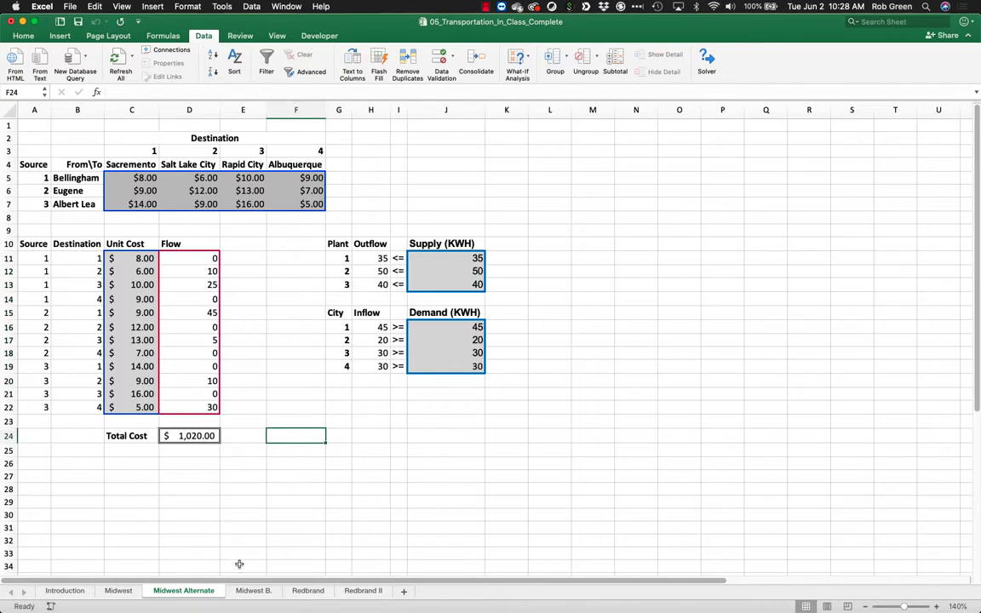
- Open the Redbrand sheet and look over the Red Brand Tomatoes problem and its model layout
left_click(252, 590)
left_click(305, 590)
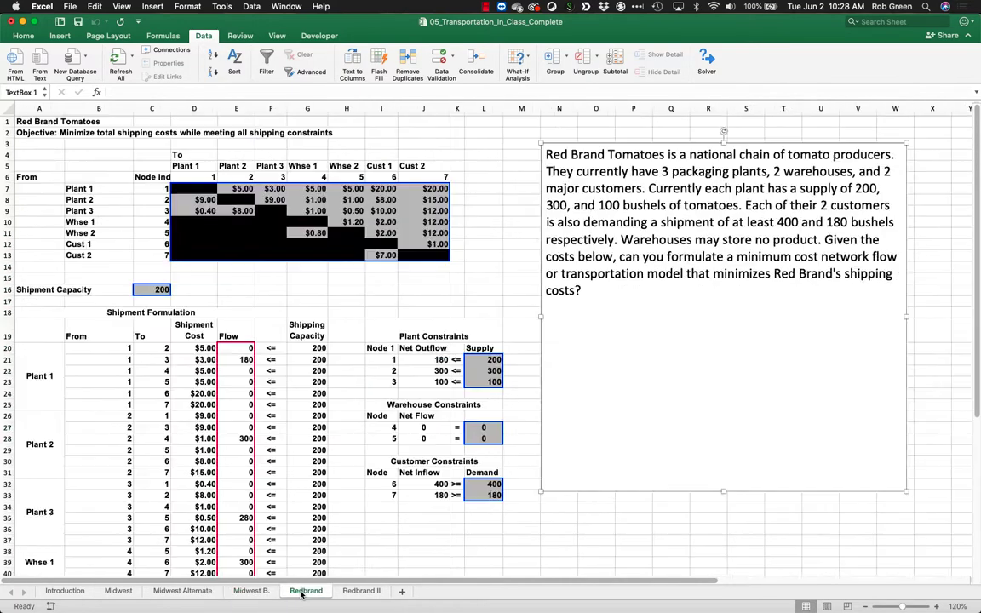
scroll(350, 471, "down", 1)
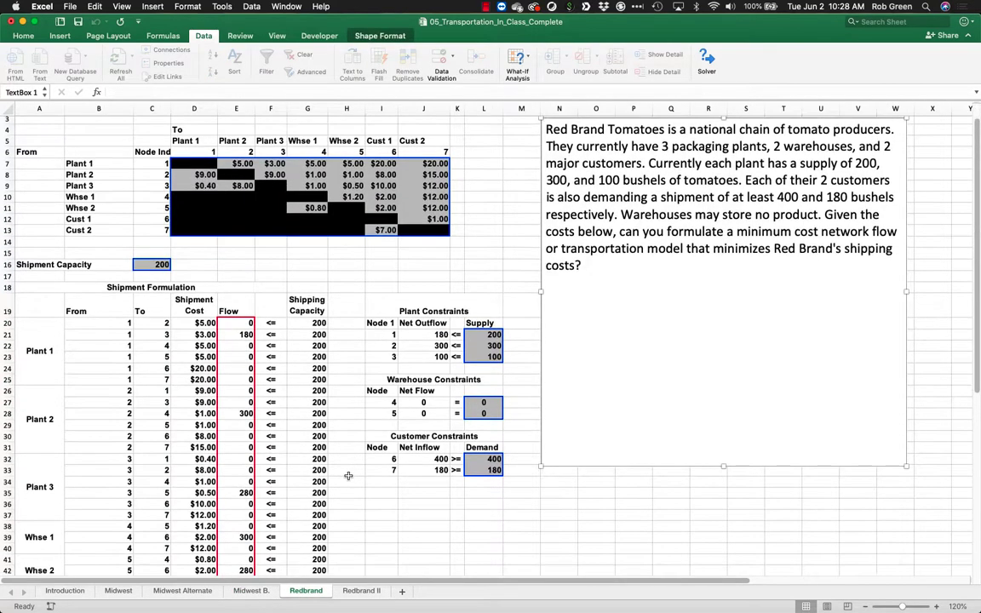
scroll(348, 475, "up", 1)
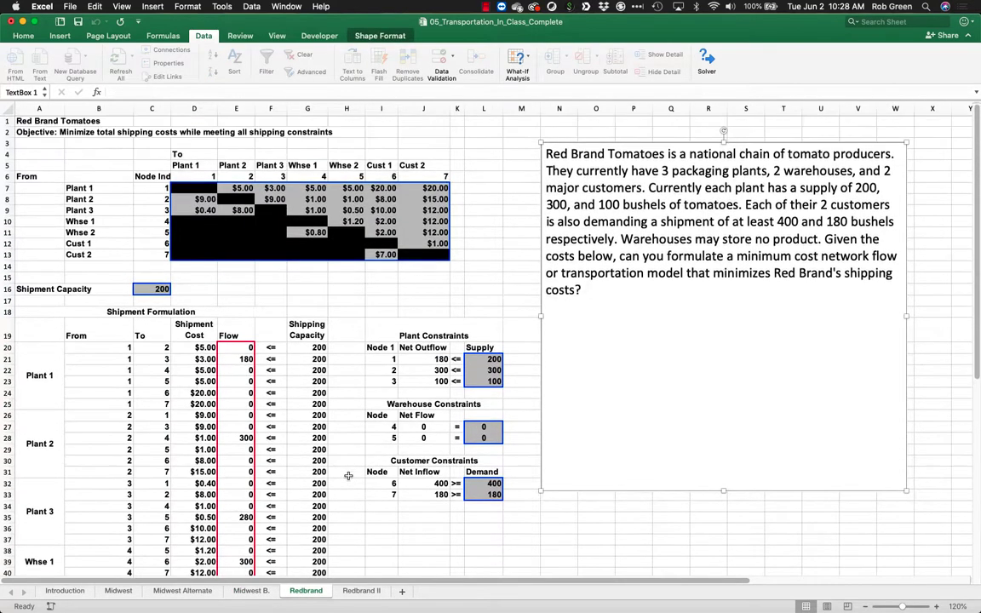
left_click(368, 590)
left_click(311, 590)
left_click(515, 518)
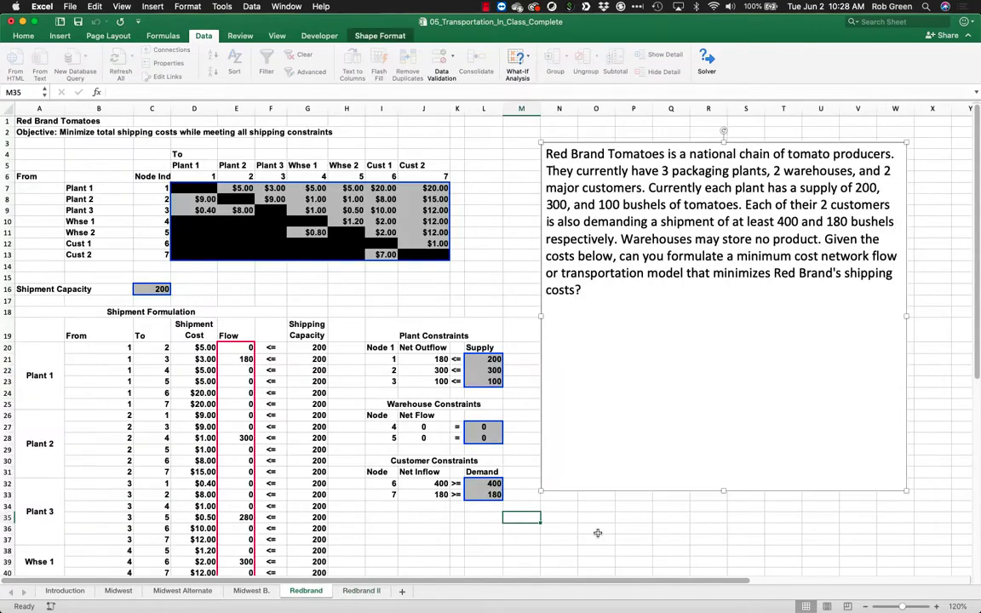
- Shift the problem text box slightly away from the tables and bold "Warehouses may store no product" in it
left_click_drag(571, 143, 585, 156)
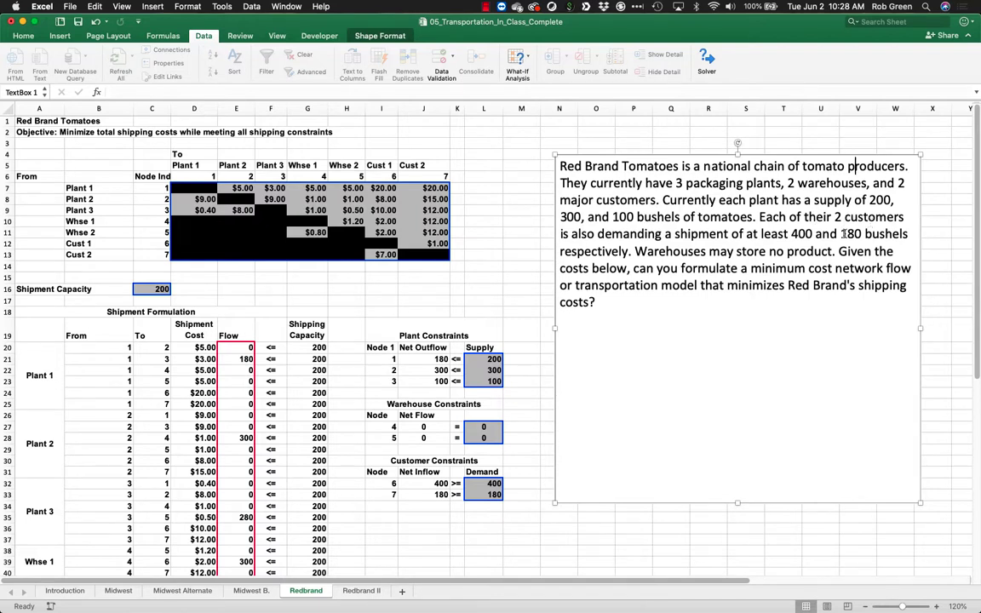
double_click(647, 251)
left_click(647, 251)
left_click_drag(645, 251, 825, 253)
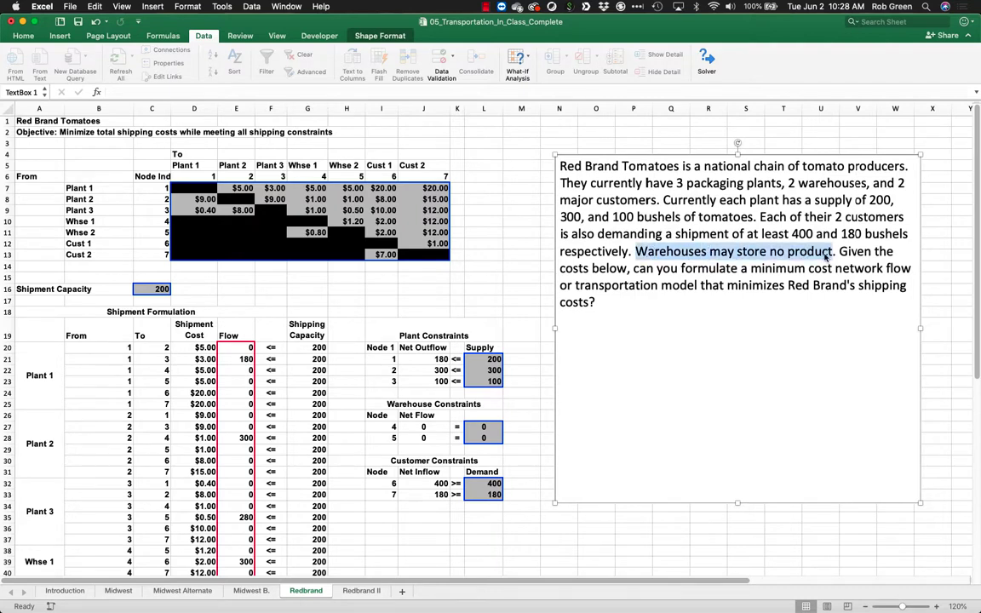
key("super+b")
left_click(789, 327)
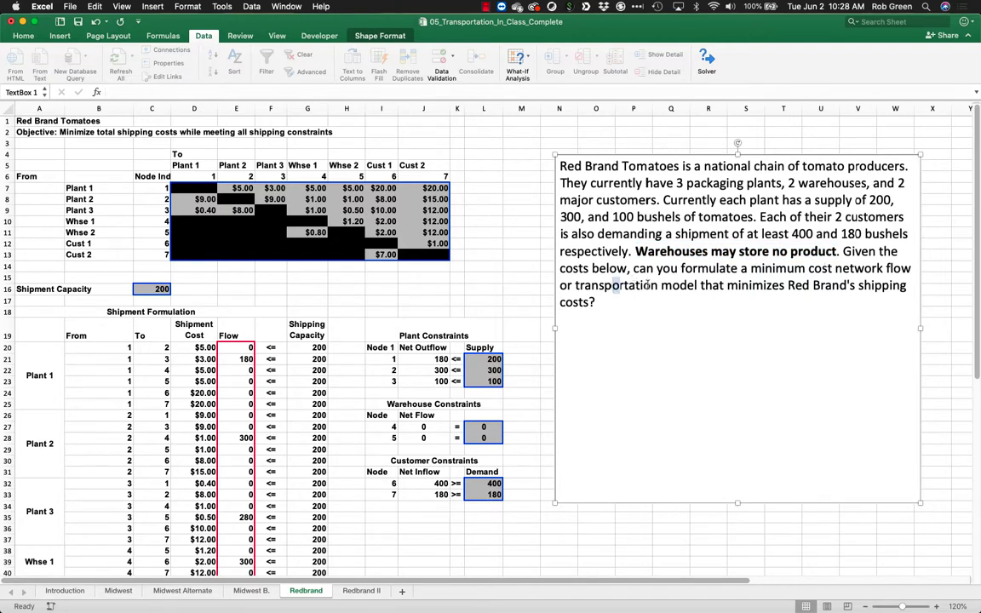
- Bold the phrases "minimum cost network flow" and "transportation model" in the problem text
left_click_drag(753, 268, 902, 268)
key("super+b")
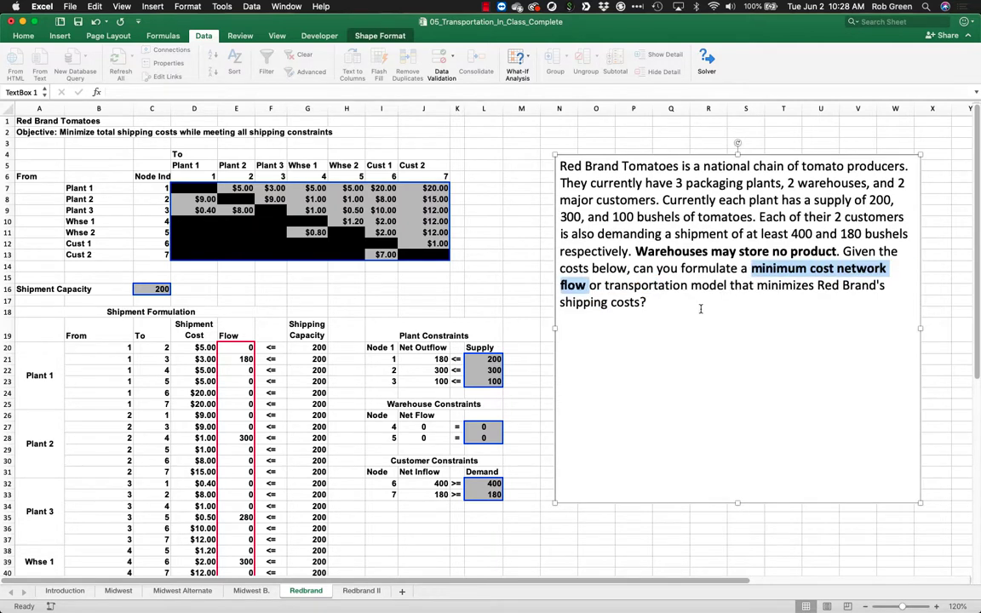
left_click_drag(605, 285, 715, 285)
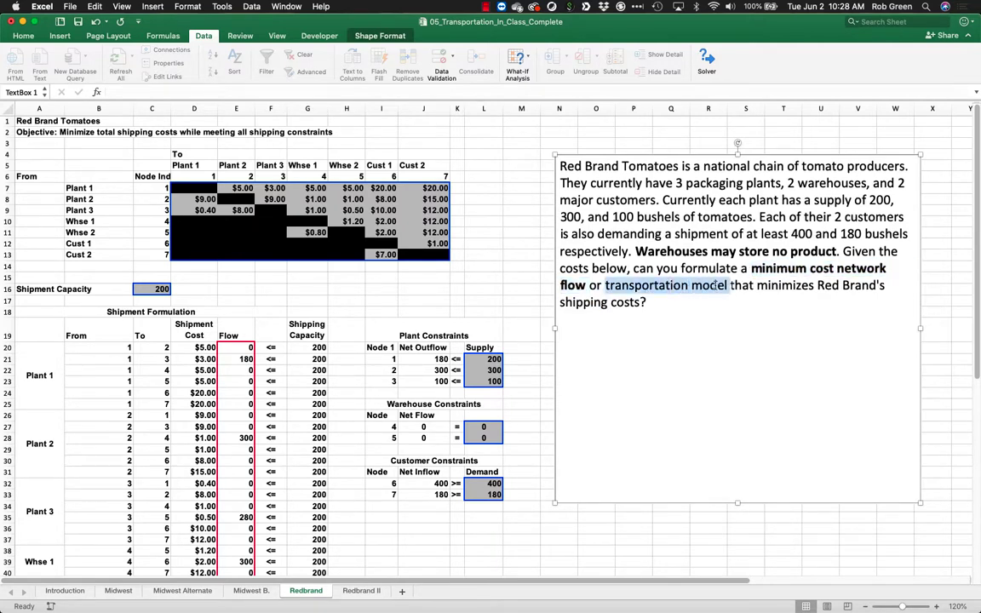
key("super+b")
left_click(710, 340)
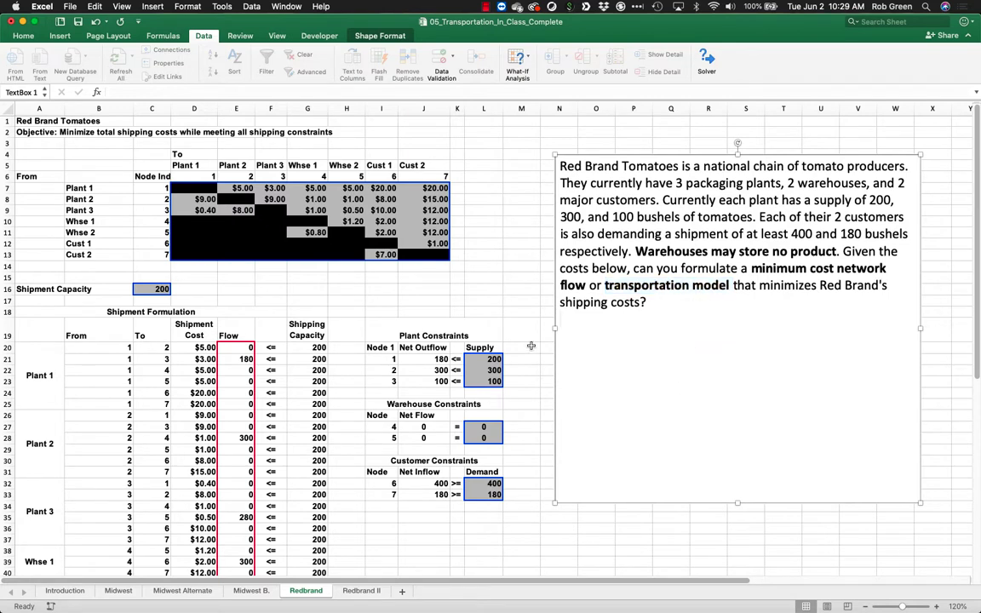
- Examine the From rows and To columns of the shipping cost matrix, covering plants, warehouses and customers
left_click_drag(38, 161, 220, 238)
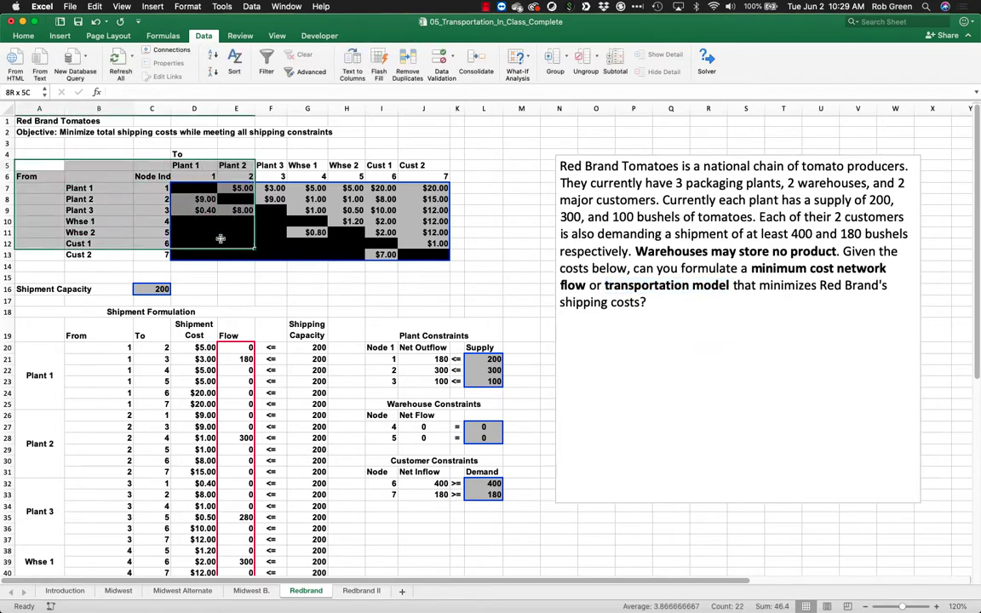
left_click_drag(105, 189, 96, 255)
left_click(102, 219)
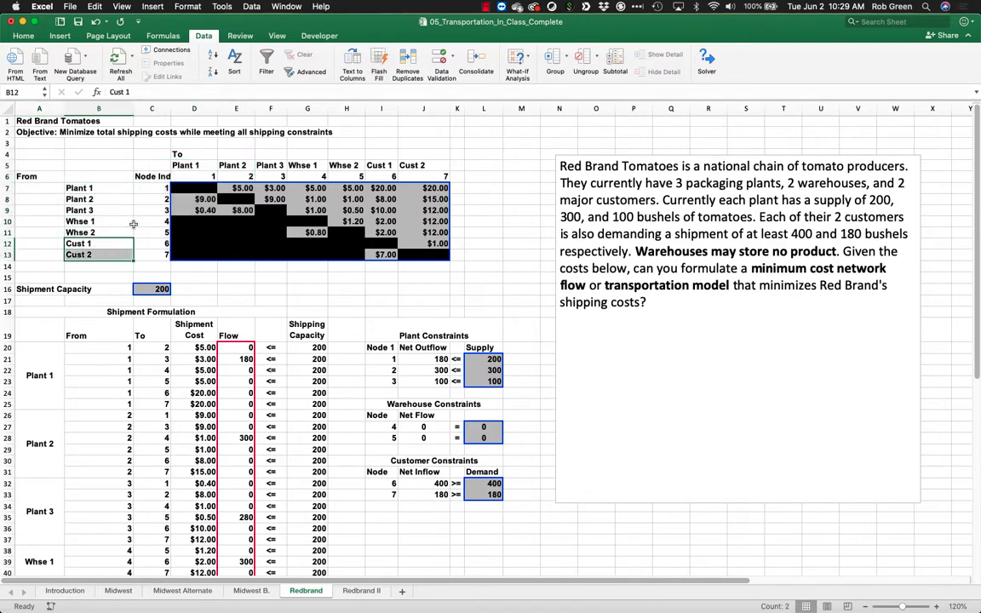
left_click_drag(181, 164, 443, 188)
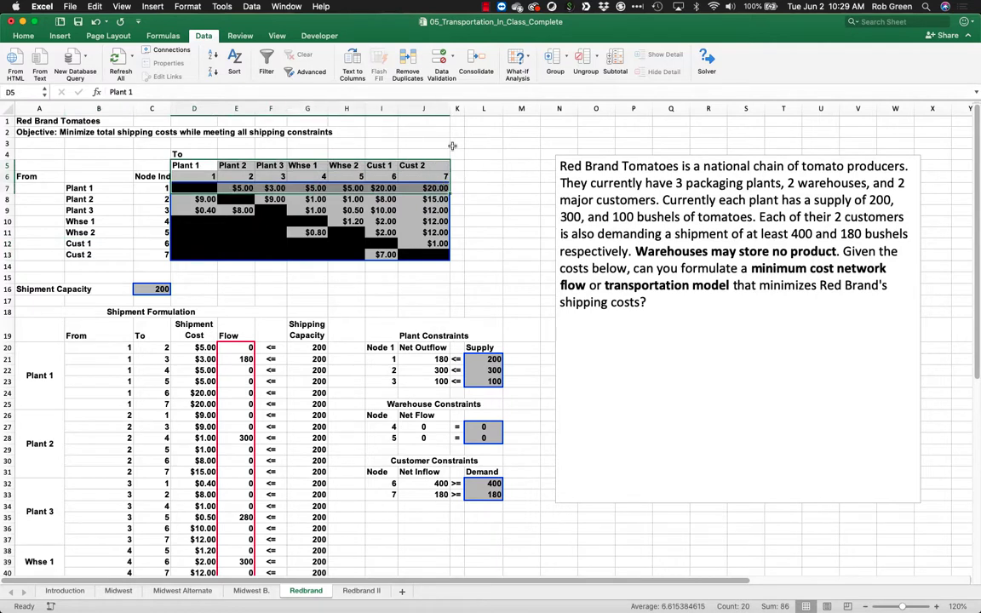
left_click(195, 165)
left_click(322, 165)
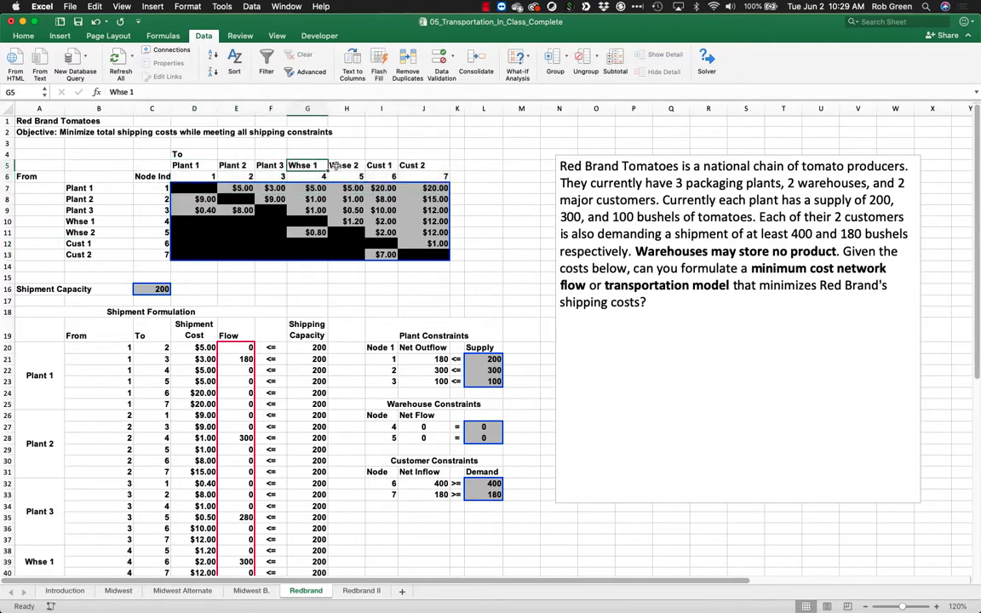
left_click(376, 166)
left_click_drag(459, 108, 196, 109)
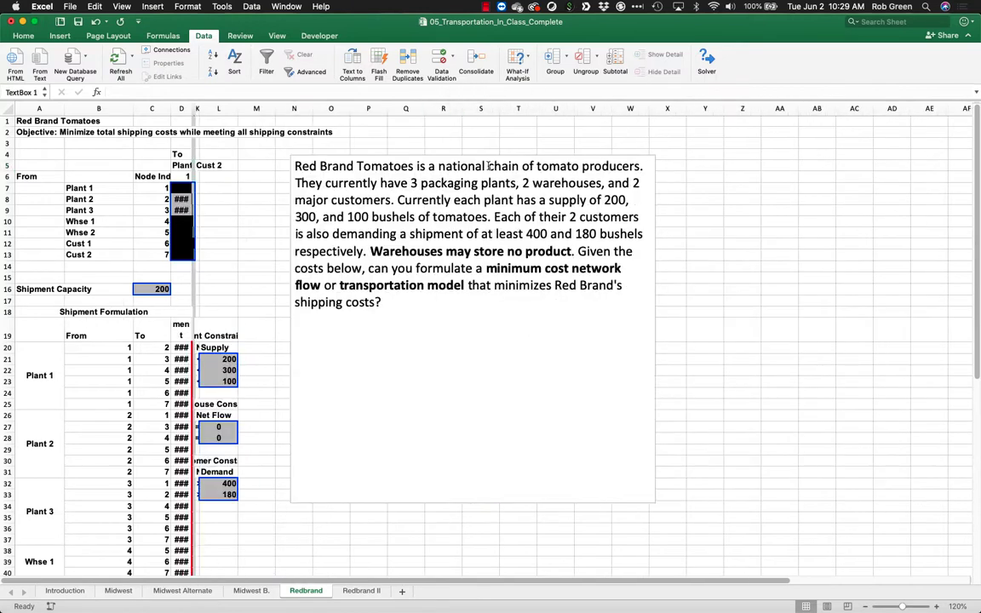
left_click(492, 167)
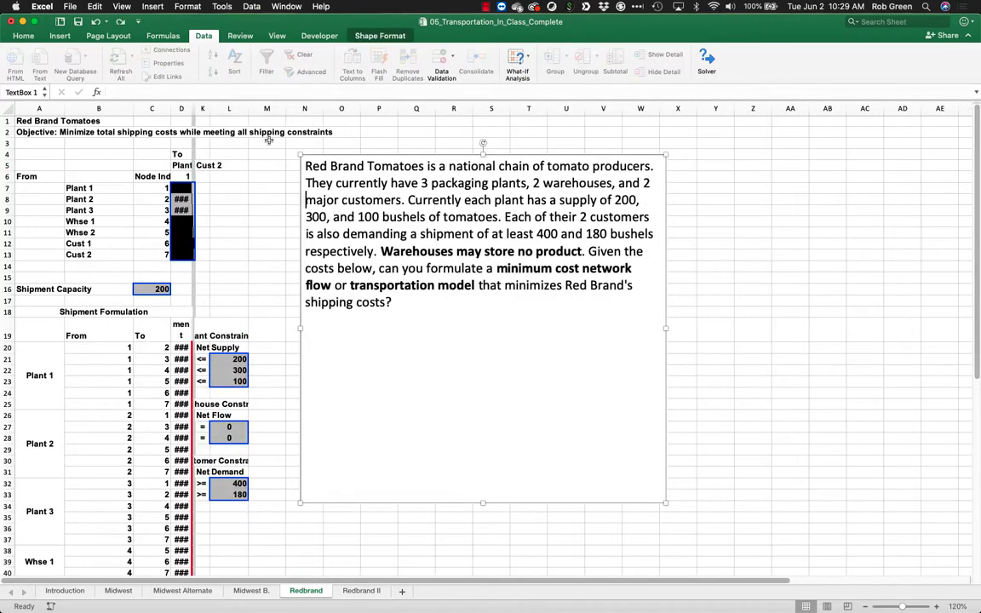
left_click_drag(200, 110, 324, 111)
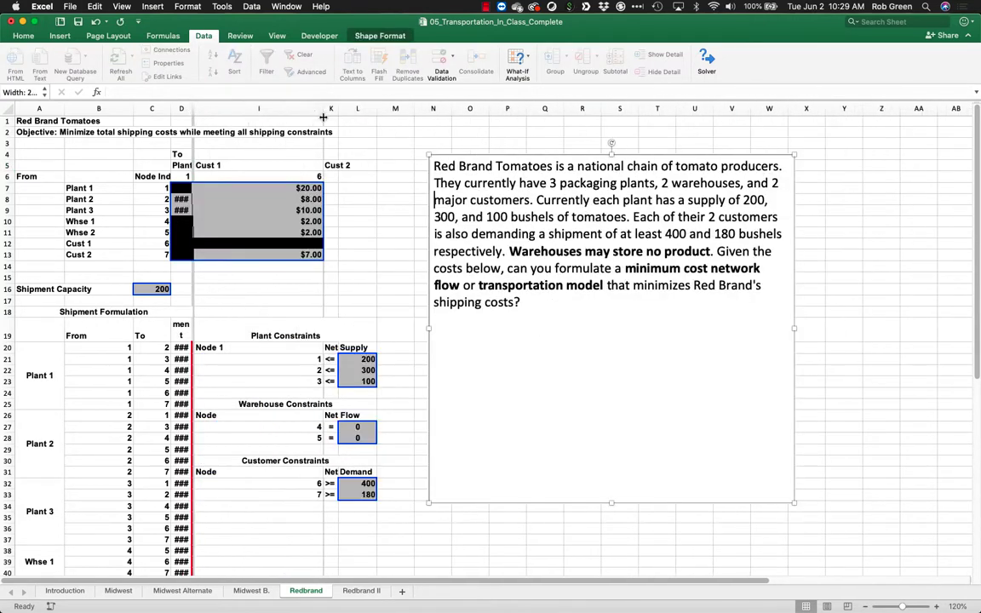
- Autofit the widths of all columns on the Redbrand sheet
left_click(8, 109)
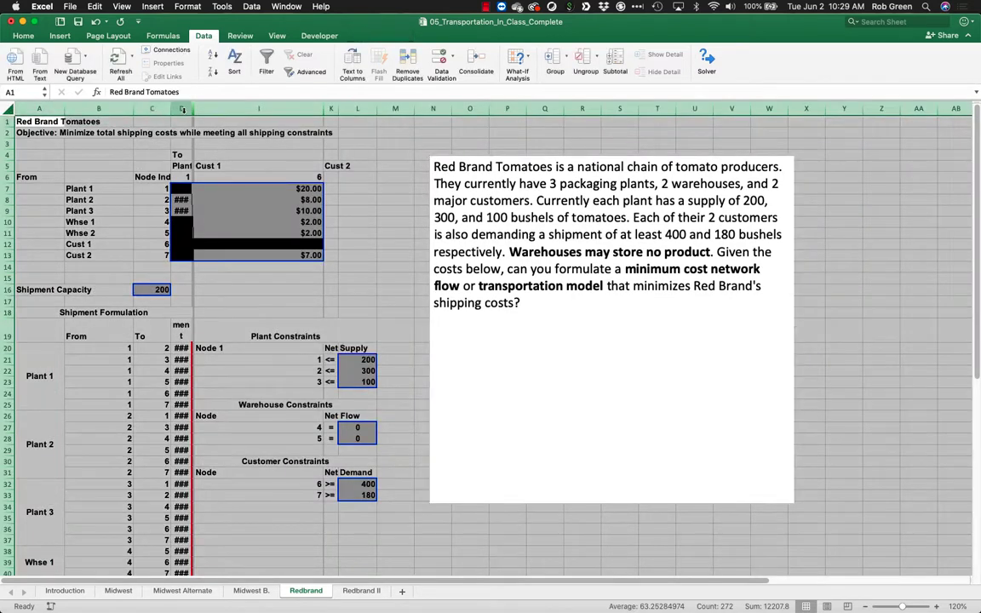
double_click(154, 109)
left_click(289, 199)
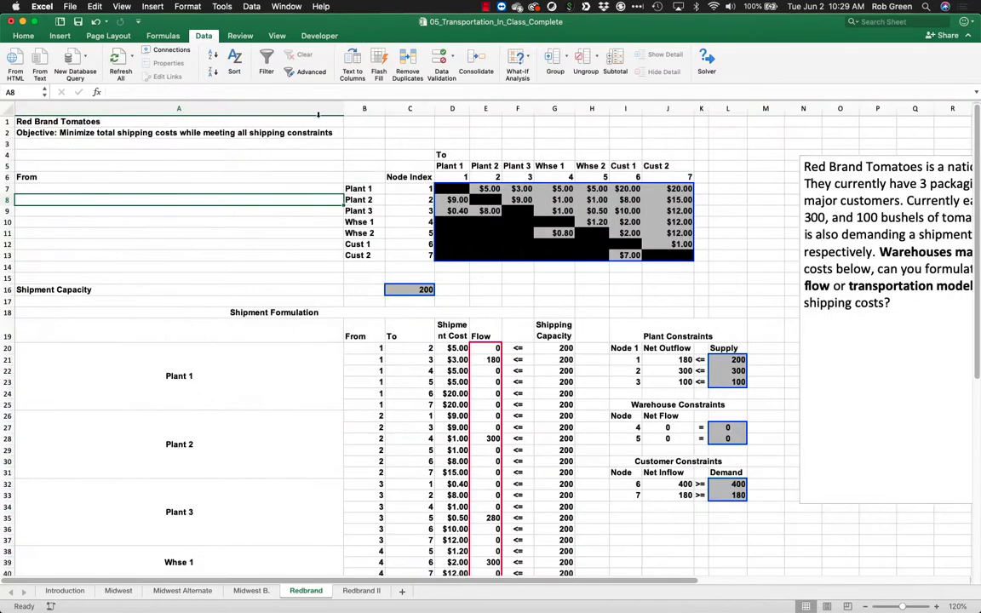
- Merge and center the objective line across A2:L2
left_click_drag(299, 132, 734, 133)
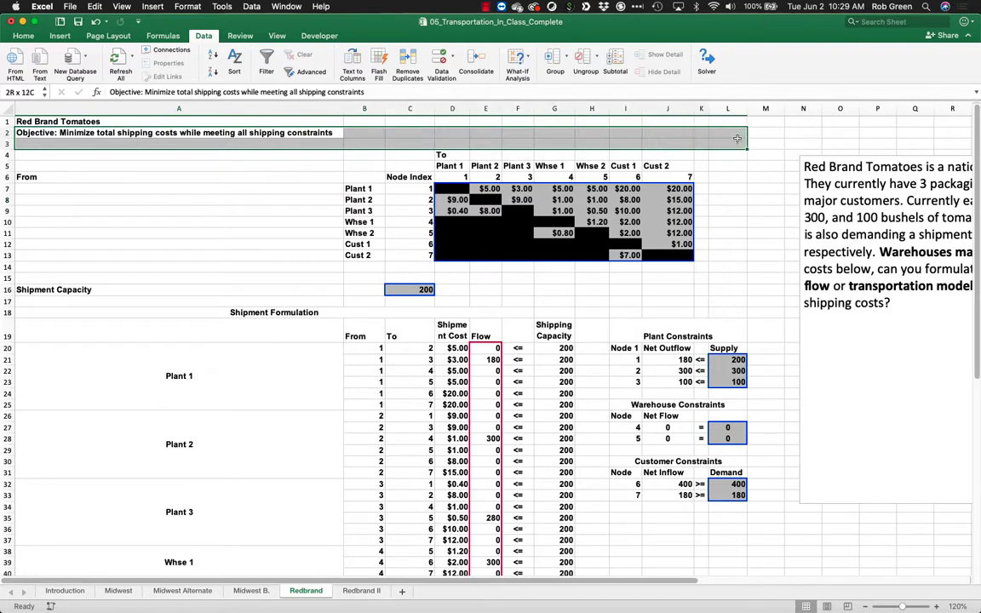
left_click(24, 35)
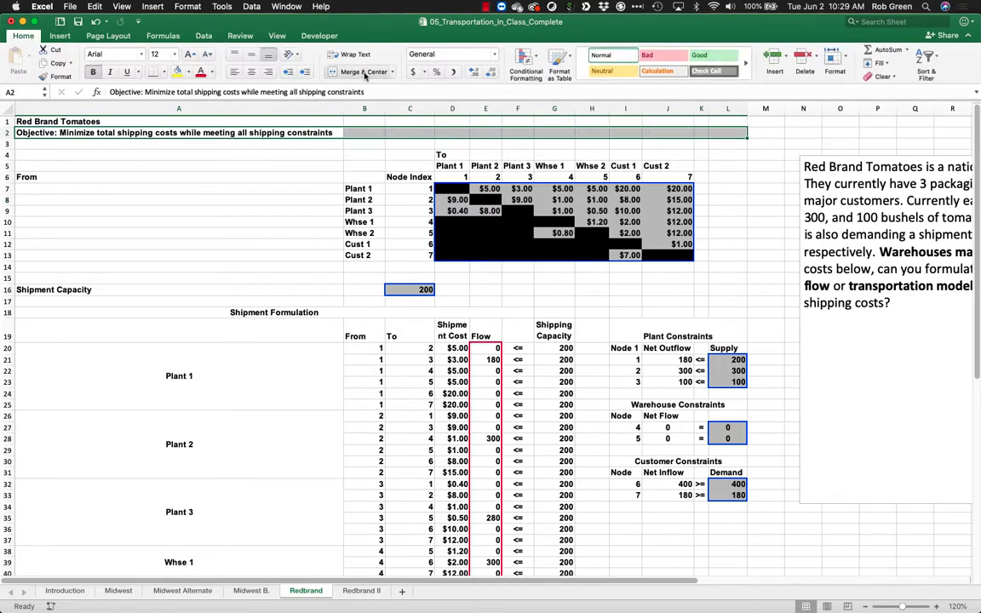
left_click(356, 71)
- Autofit all column widths on the Redbrand sheet again to narrow column A around the merged objective line
left_click(6, 103)
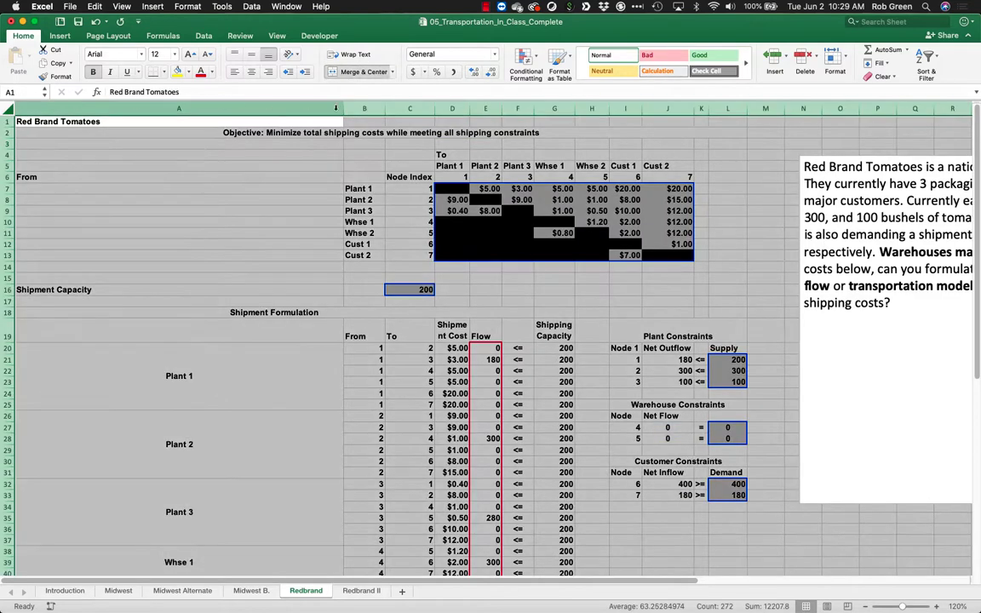
double_click(344, 108)
left_click(610, 304)
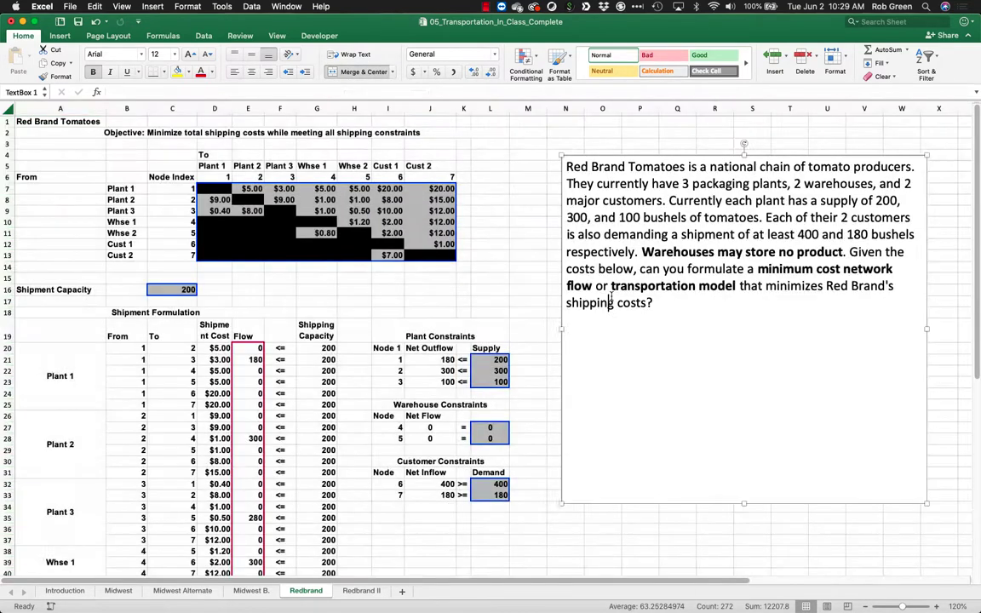
left_click(505, 249)
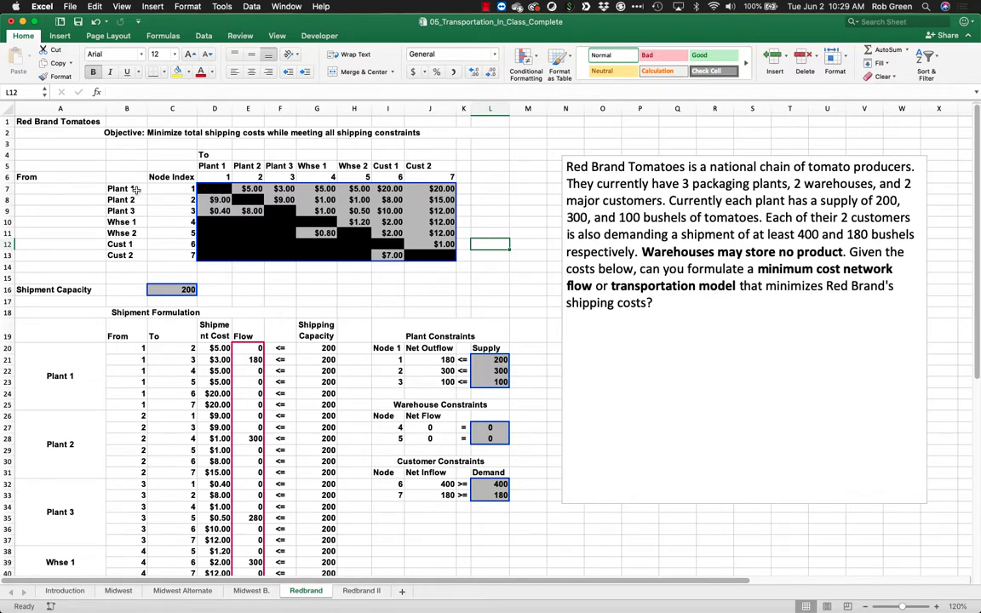
- Examine the allowed and blacked-out routes in the shipping cost matrix for plants, warehouses and customers, plus the Shipment Capacity input
left_click_drag(120, 188, 393, 192)
left_click(218, 190)
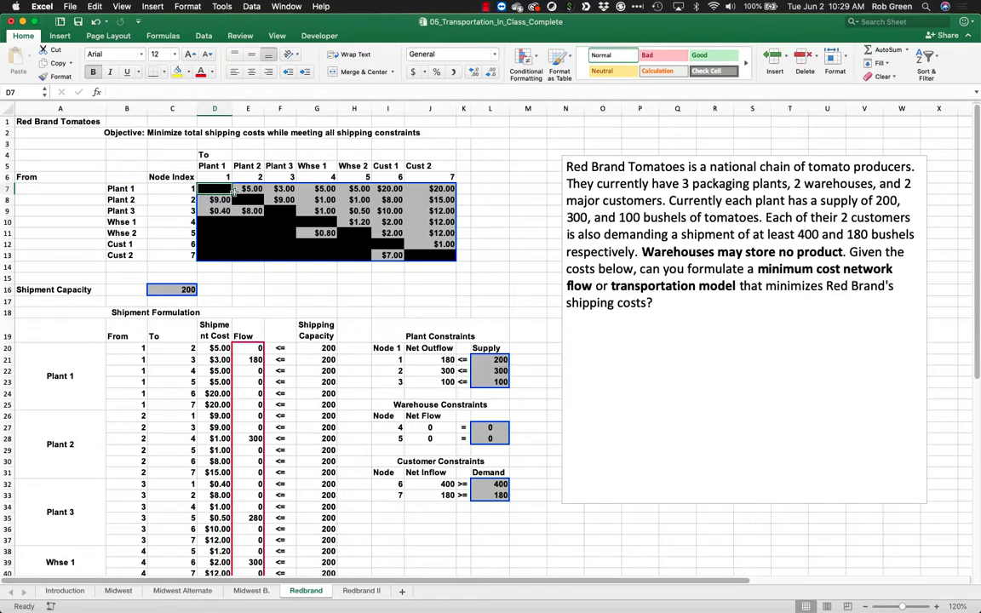
left_click(137, 223)
left_click_drag(213, 222, 288, 234)
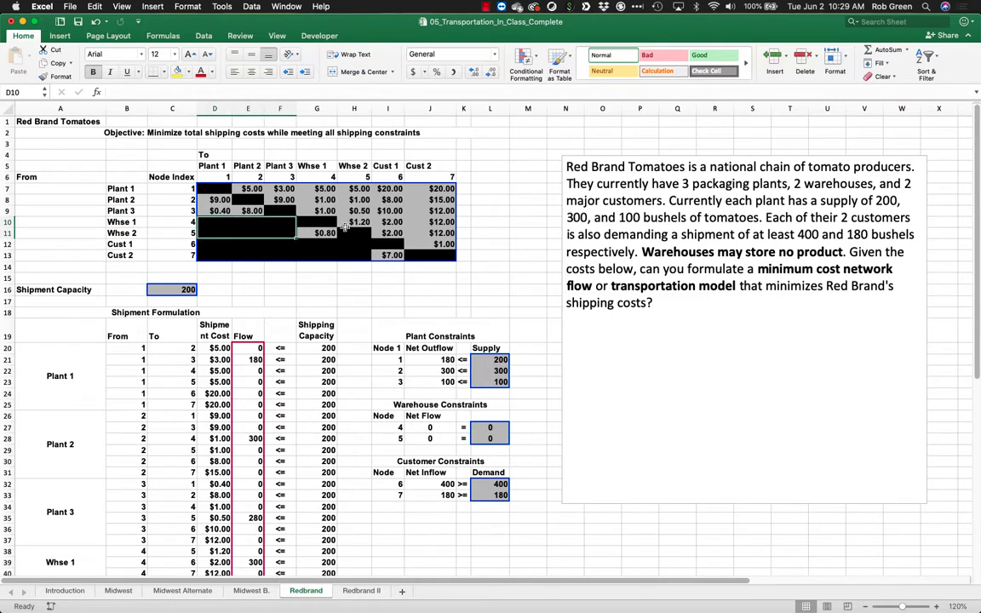
left_click(183, 222)
left_click(341, 221)
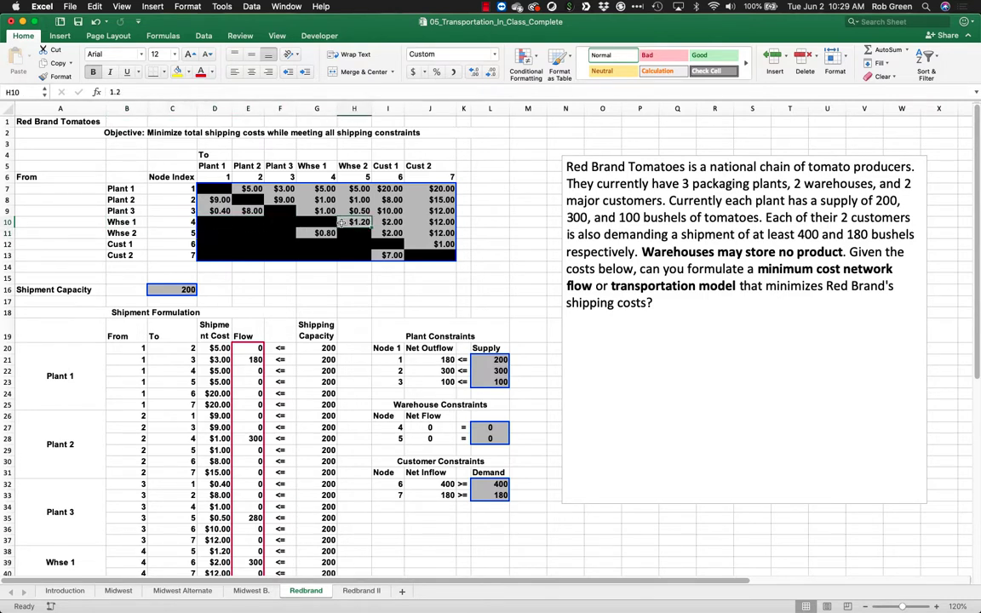
left_click(305, 232)
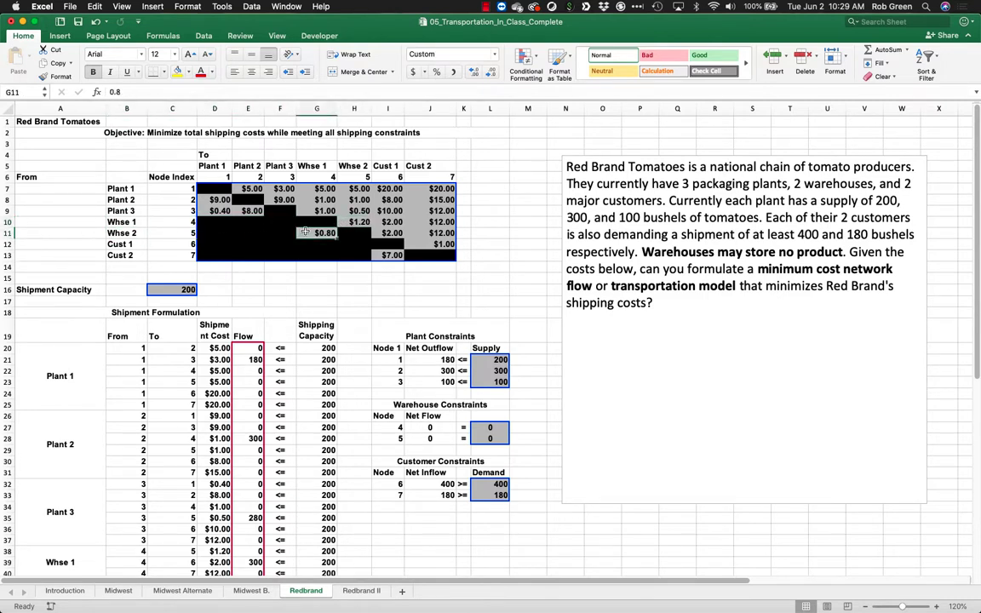
left_click_drag(119, 245, 428, 245)
left_click(393, 255)
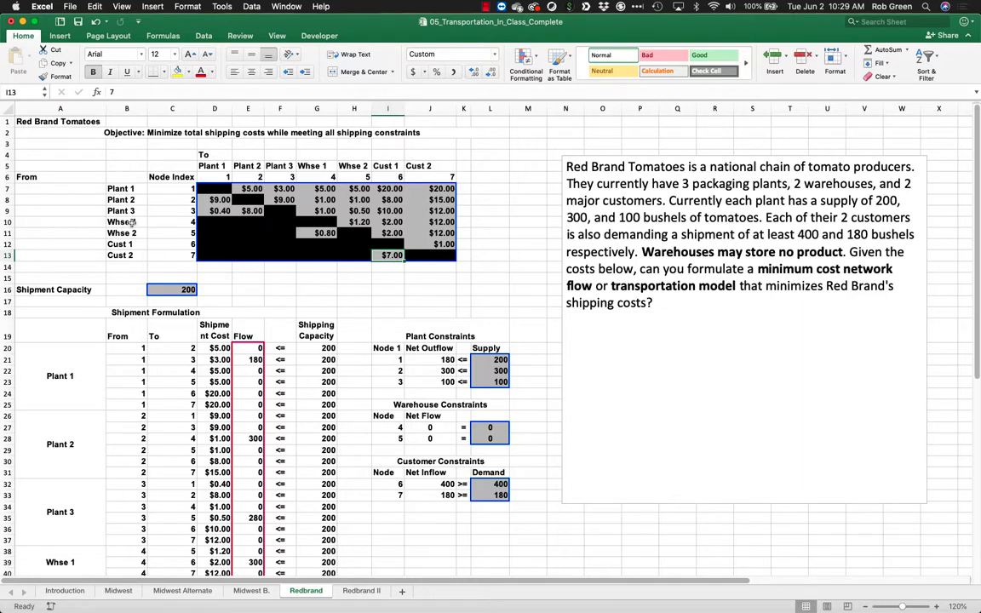
left_click_drag(119, 221, 375, 223)
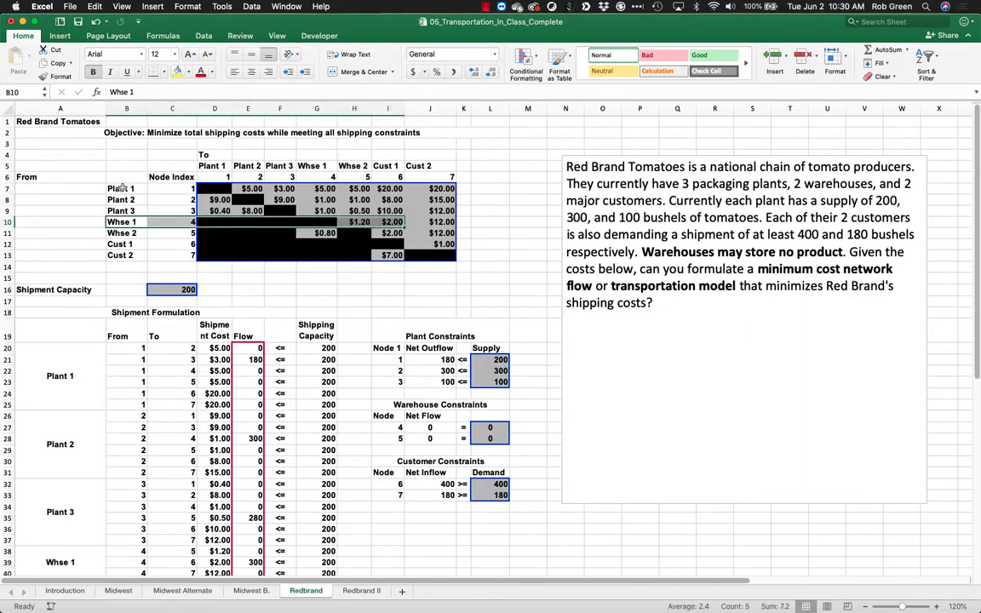
left_click_drag(120, 188, 316, 222)
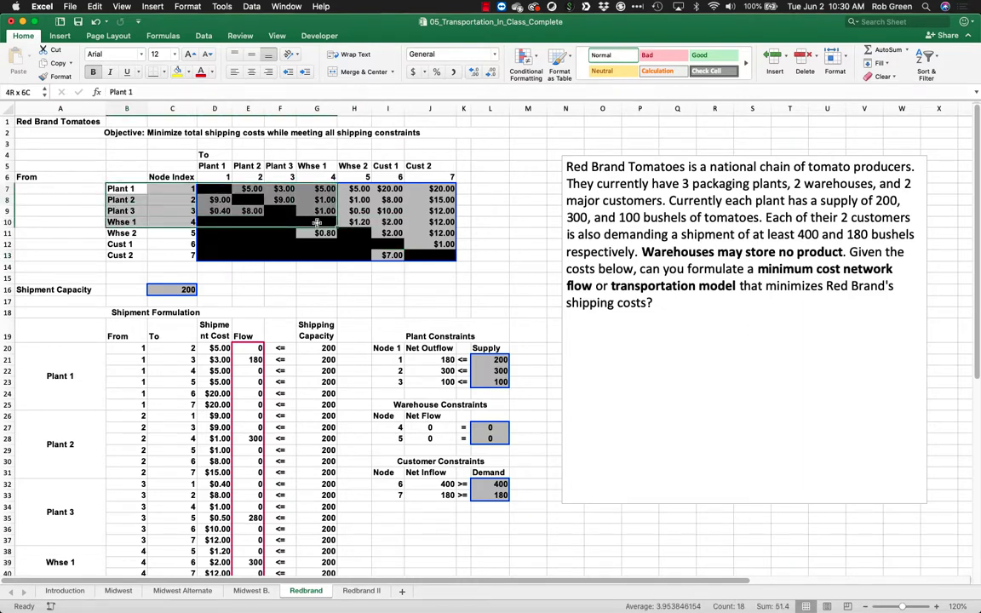
left_click_drag(186, 290, 53, 289)
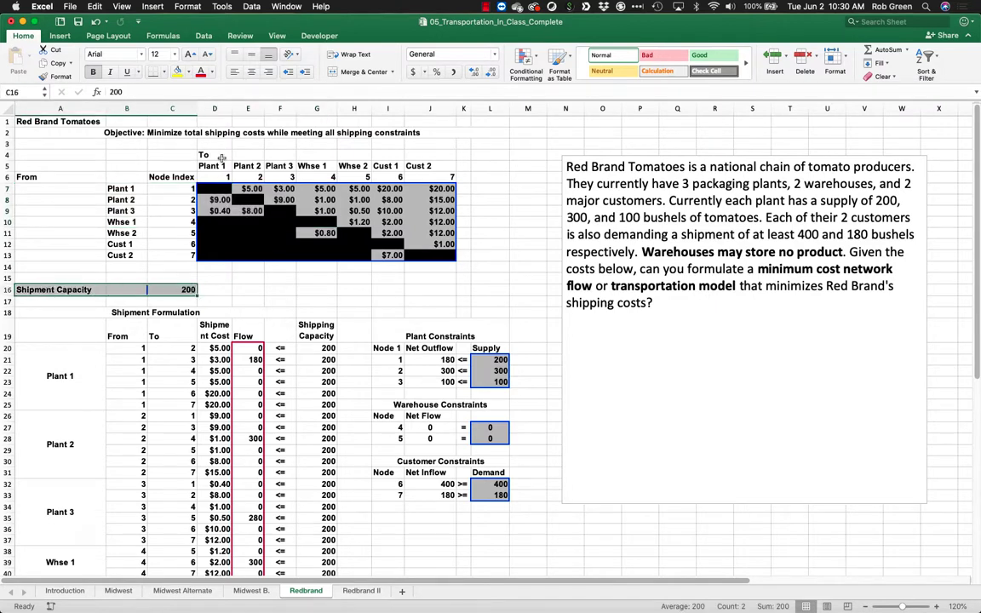
- Widen column D slightly so the Shipment Cost header wraps between its two words
left_click_drag(233, 111, 241, 111)
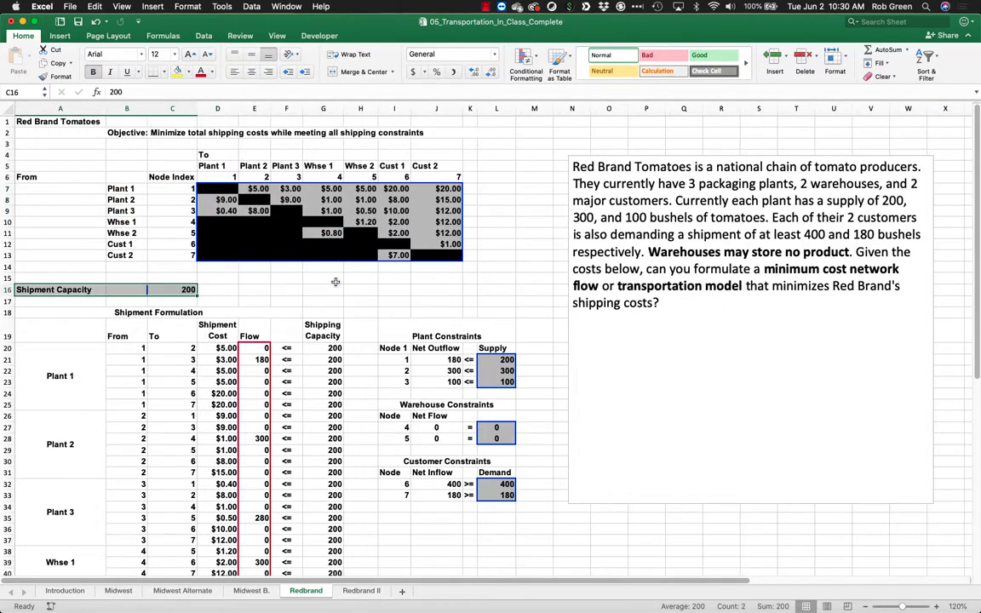
left_click(335, 279)
- Examine the From and To node pairs in the Shipment Formulation table, focusing on the routes leaving each plant
scroll(388, 362, "down", 5)
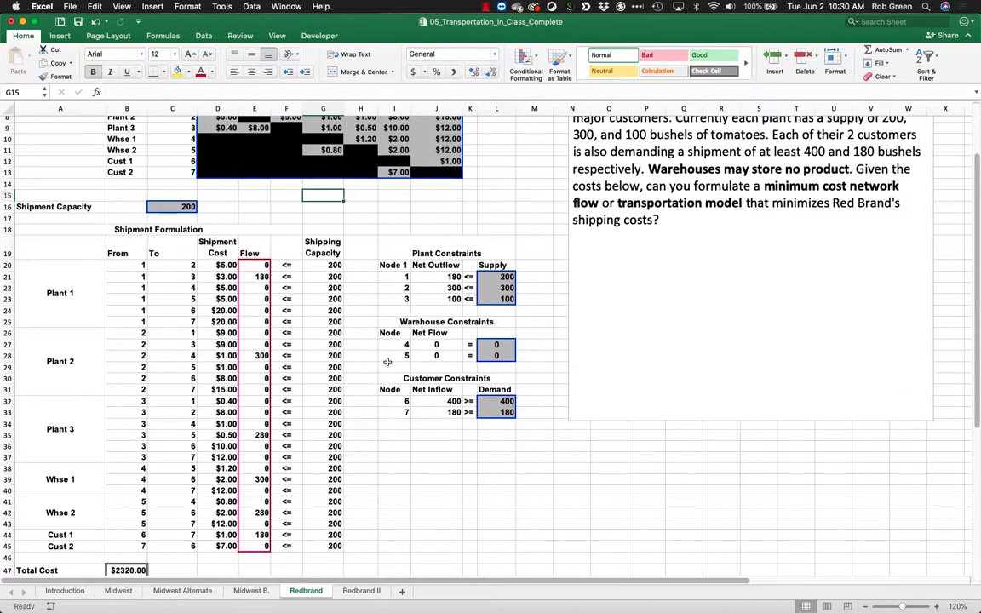
left_click_drag(61, 265, 336, 546)
left_click(369, 450)
left_click_drag(128, 265, 147, 473)
left_click(64, 294)
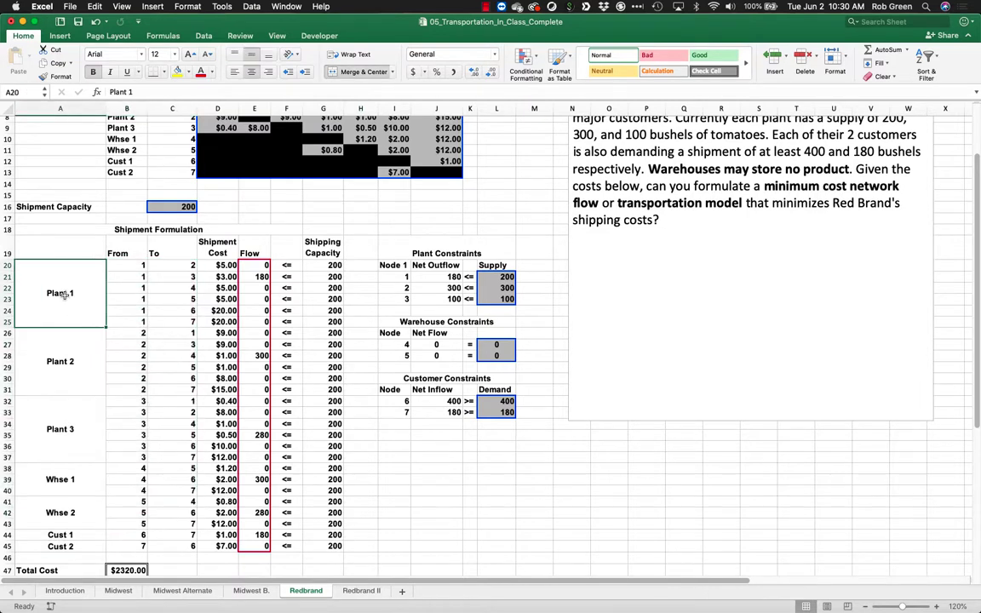
left_click_drag(128, 266, 132, 322)
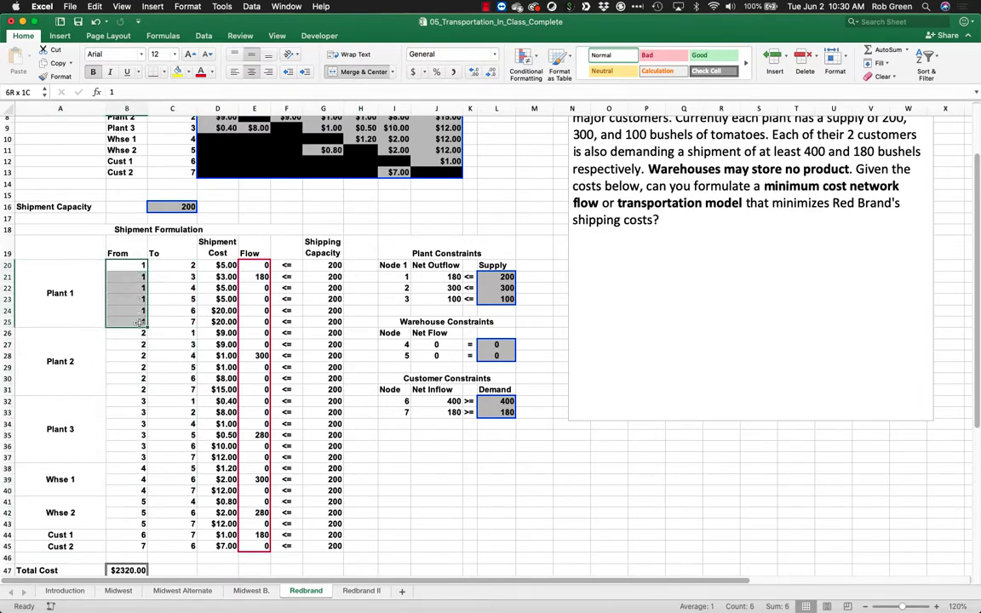
left_click_drag(178, 267, 171, 311)
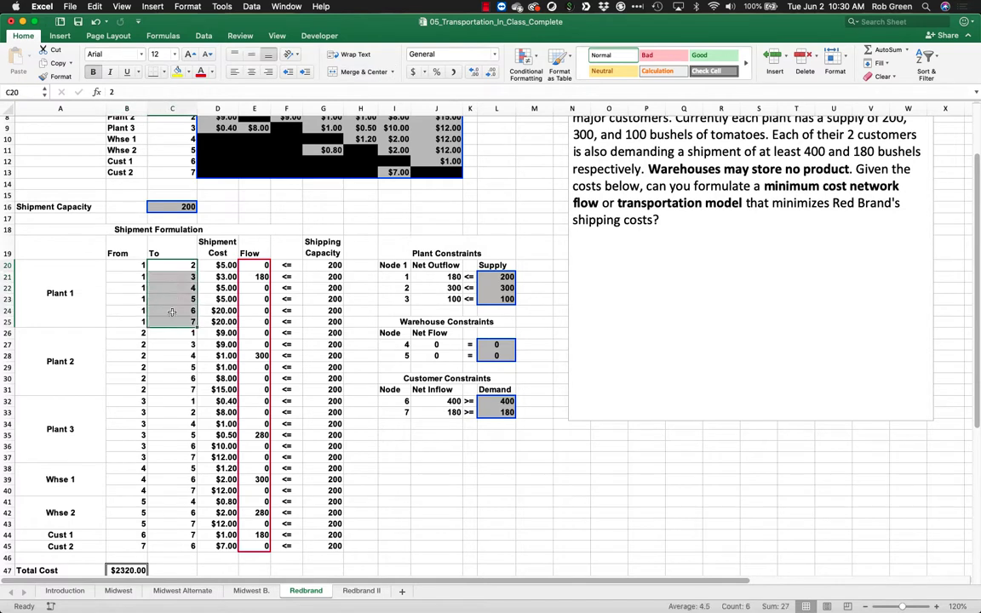
left_click_drag(143, 267, 170, 269)
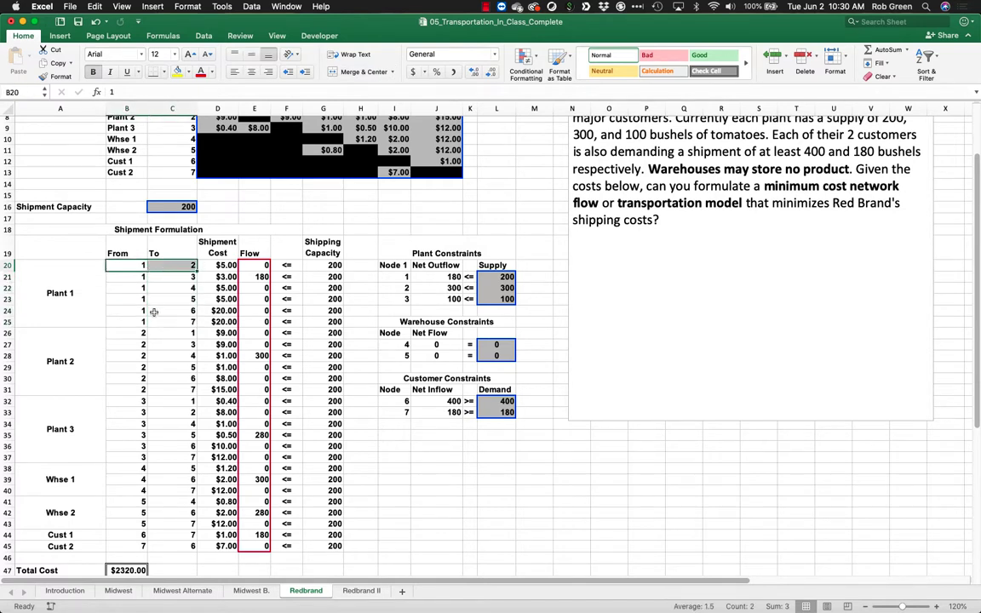
left_click(92, 349)
left_click_drag(173, 335, 166, 458)
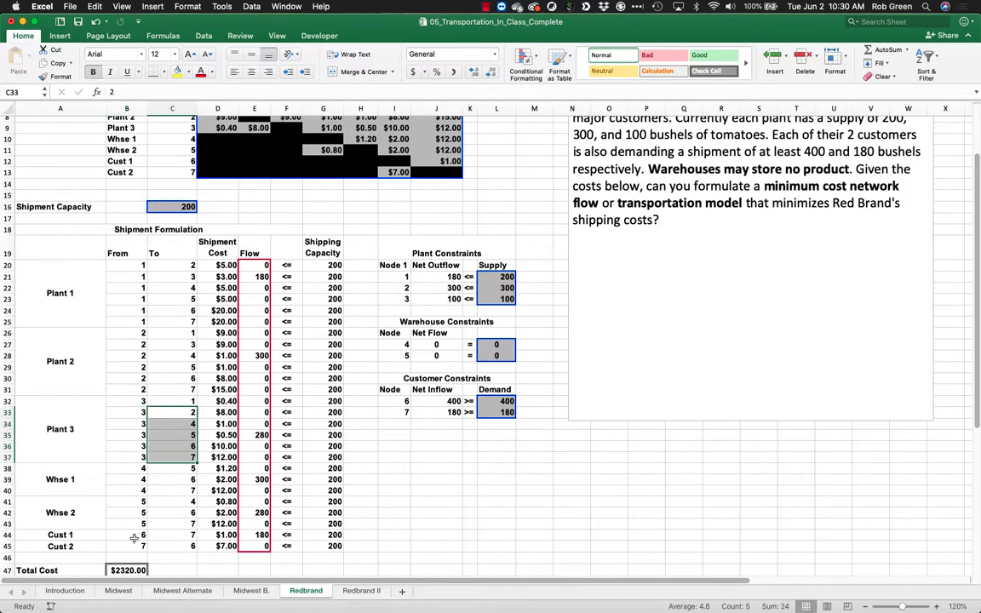
- Inspect the INDEX formula behind the first shipment cost in D20 and leave it unedited
left_click(217, 265)
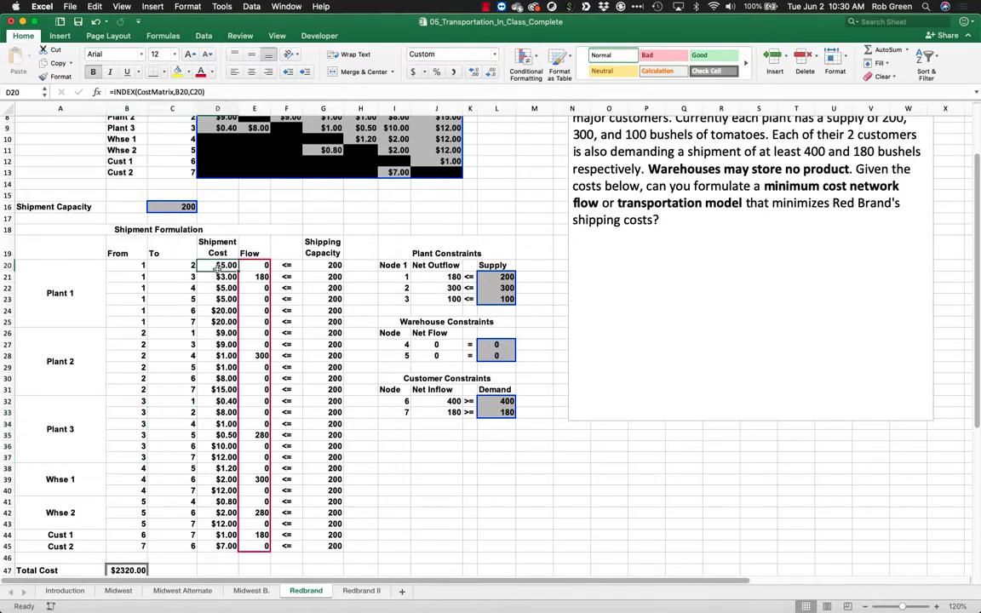
double_click(218, 265)
scroll(235, 430, "up", 2)
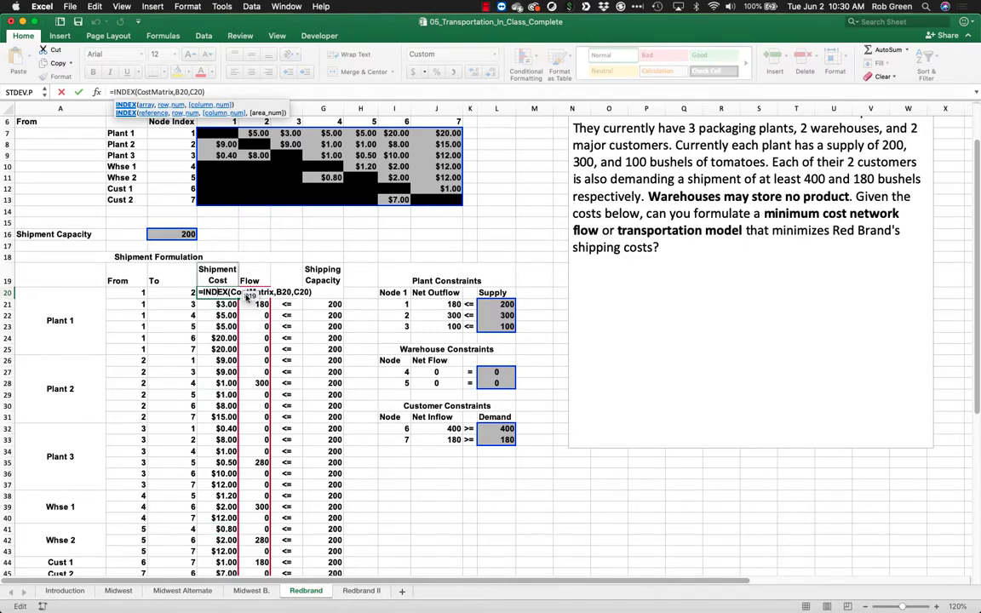
key("Return")
scroll(266, 275, "up", 3)
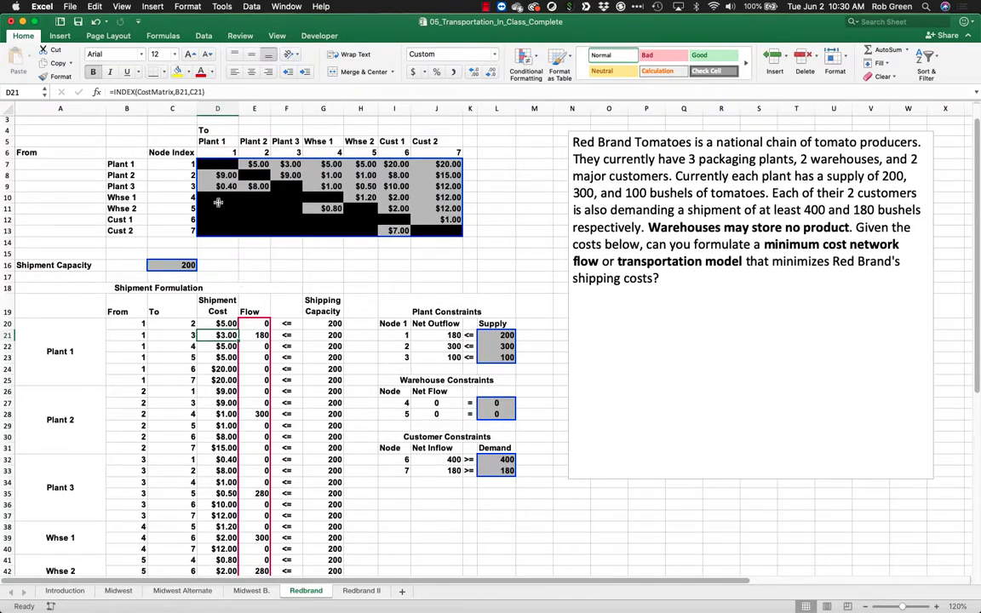
- Name the shipping cost range D7:J13 CostMatrix
left_click_drag(204, 163, 442, 231)
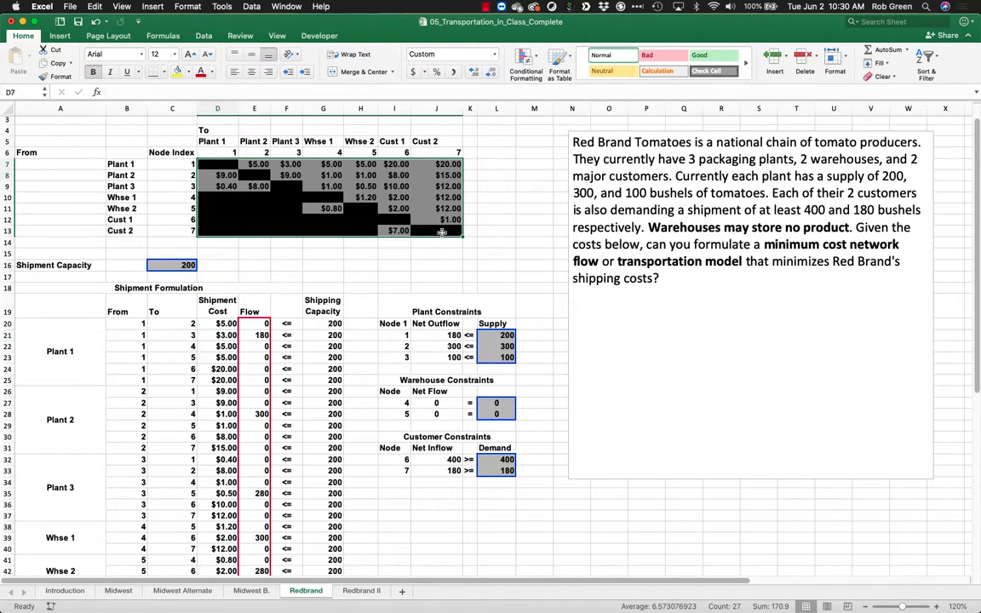
left_click(30, 92)
type("CostMatrix")
key("Return")
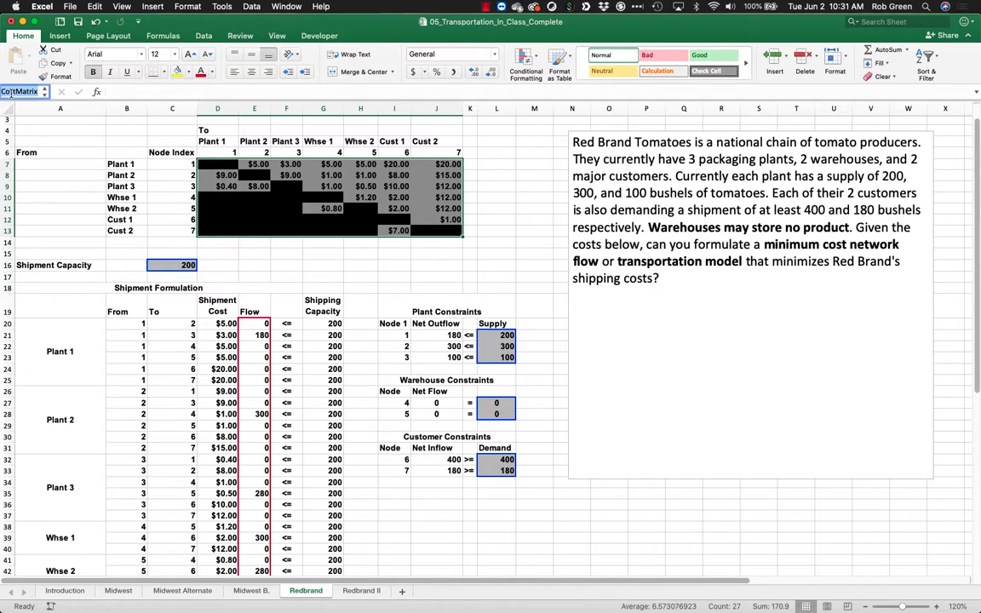
key("Return")
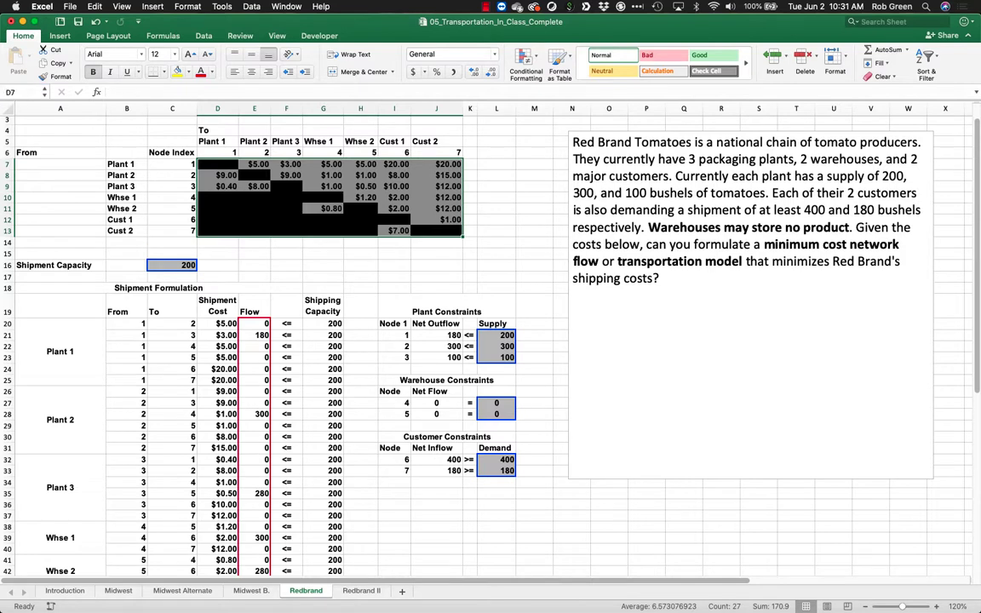
- Check how the INDEX formulas in D20 and D23 reference CostMatrix and their own From and To nodes
left_click(207, 358)
left_click_drag(137, 324, 143, 494)
left_click(167, 447)
double_click(208, 327)
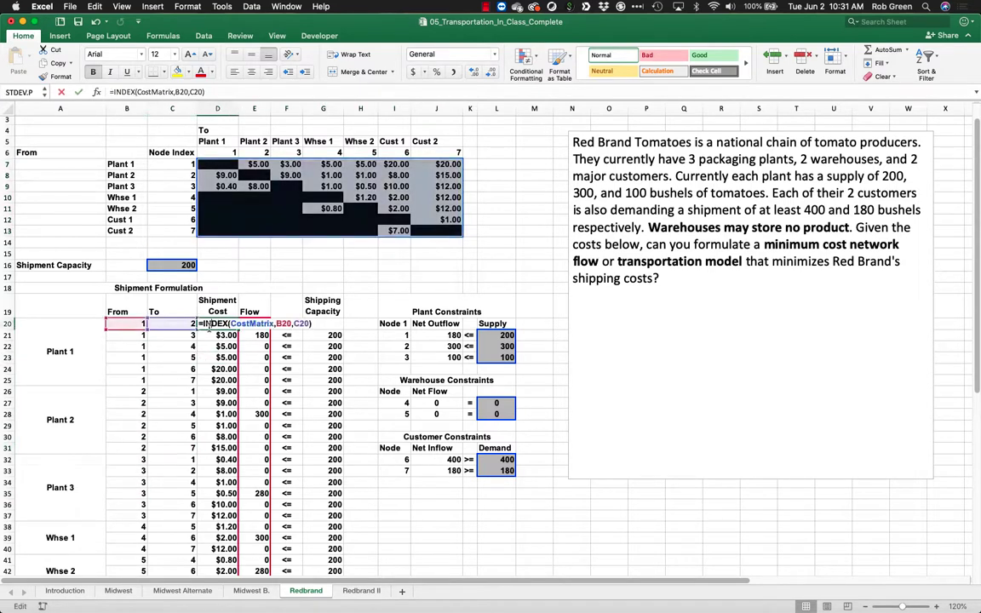
key("Return")
double_click(221, 357)
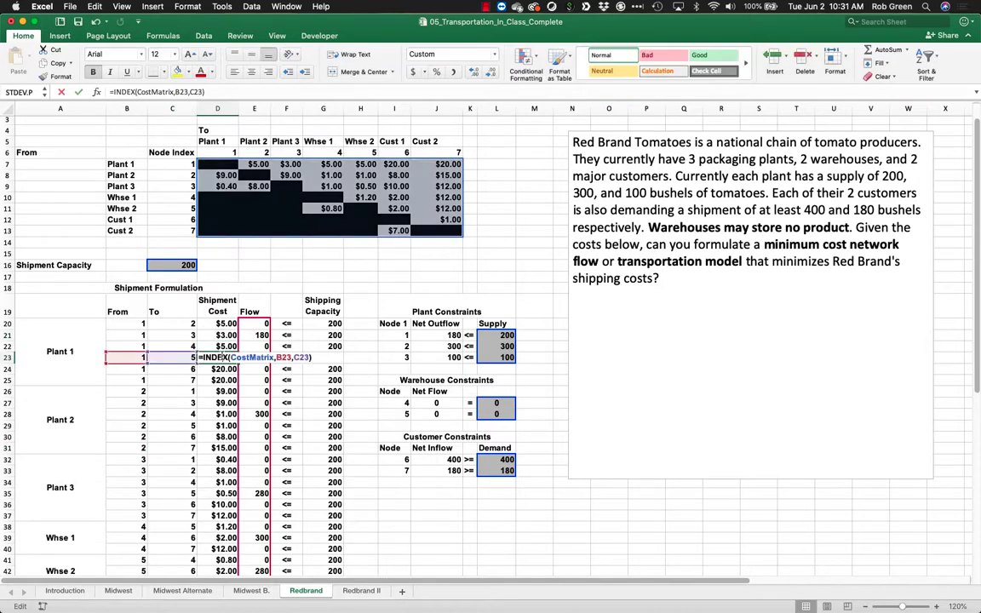
key("Return")
- Enter =$C$16 as the Shipping Capacity in G20 and review the Flow cells against their capacity limits
left_click(261, 326)
left_click_drag(261, 334, 261, 568)
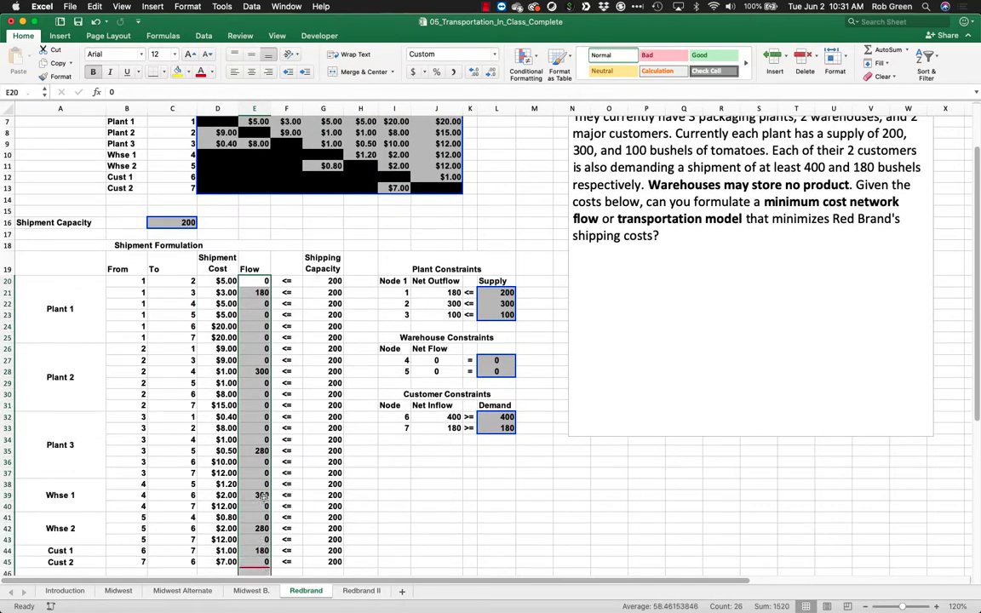
left_click(321, 281)
type("=$C$16")
key("Return")
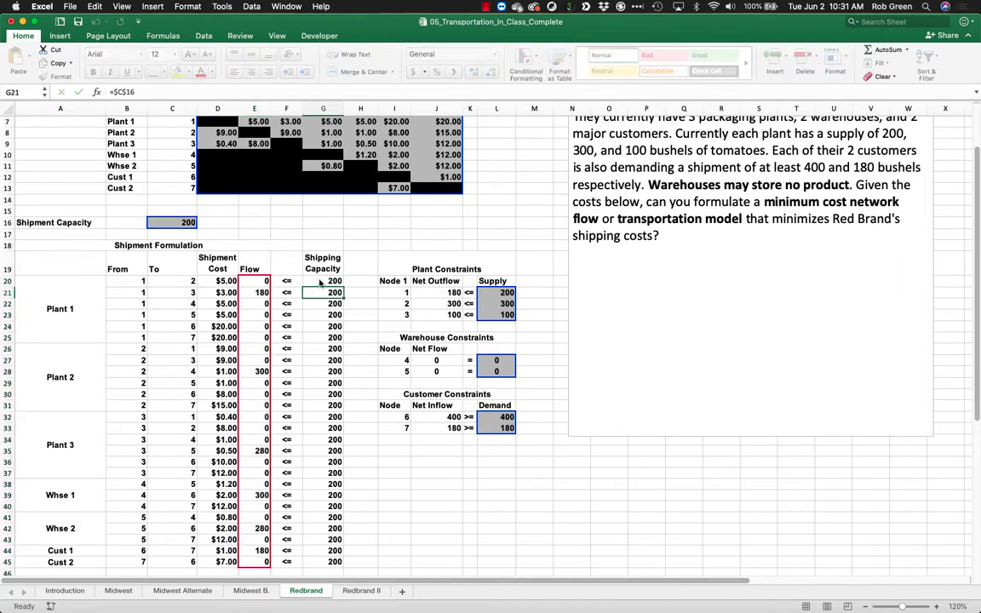
left_click_drag(255, 281, 312, 554)
left_click(324, 338)
scroll(535, 340, "up", 3)
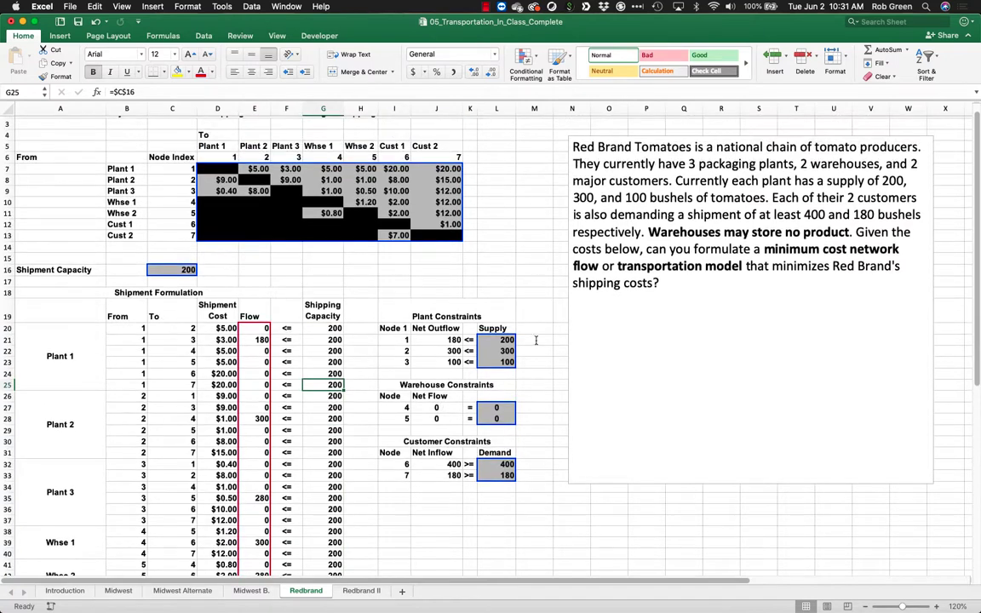
- Review the plant supply statement in the problem text alongside the Customer Constraints block
left_click(753, 226)
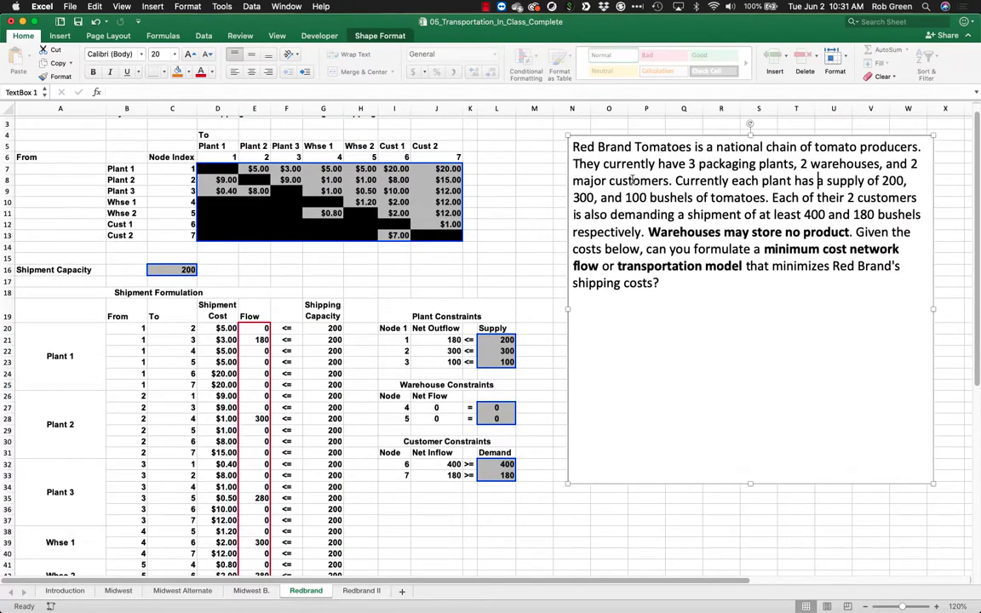
left_click(469, 464)
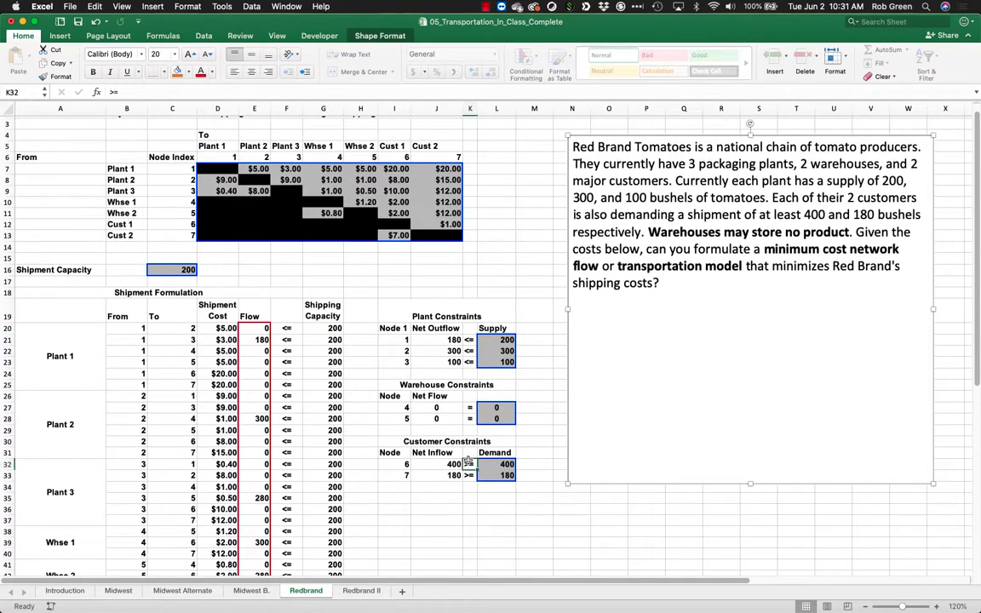
left_click(408, 484)
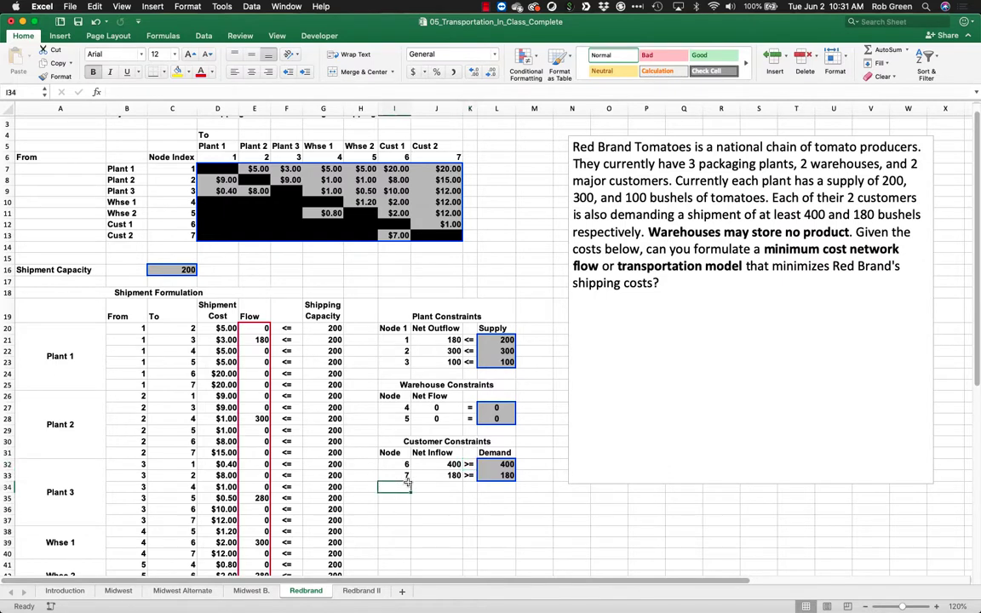
- Examine the Net Outflow formula for plant node 1 in J21, tracing the Origins, node and Flows arguments of its first SUMIF
left_click_drag(390, 328, 511, 374)
double_click(457, 340)
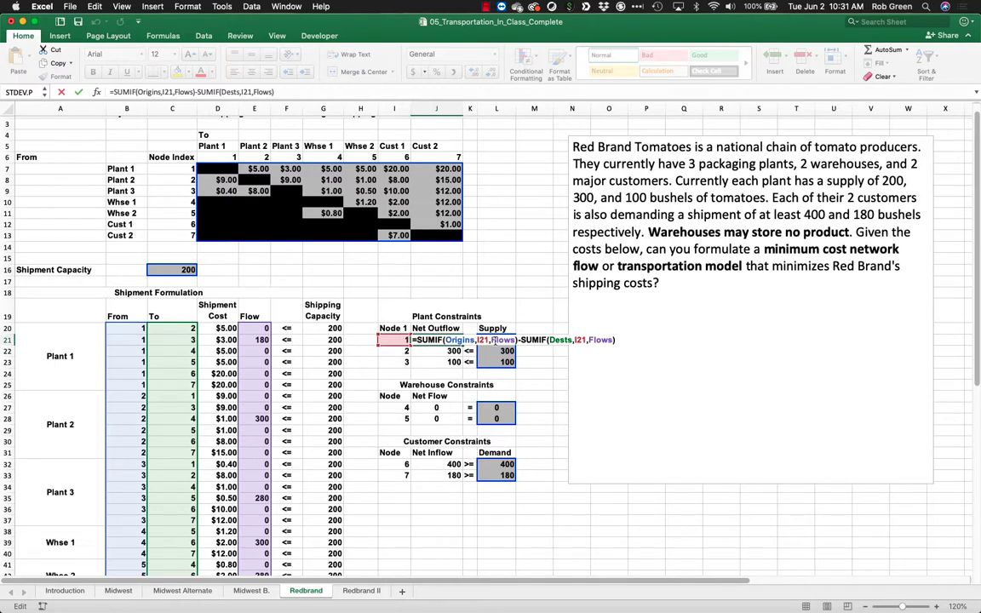
key("Return")
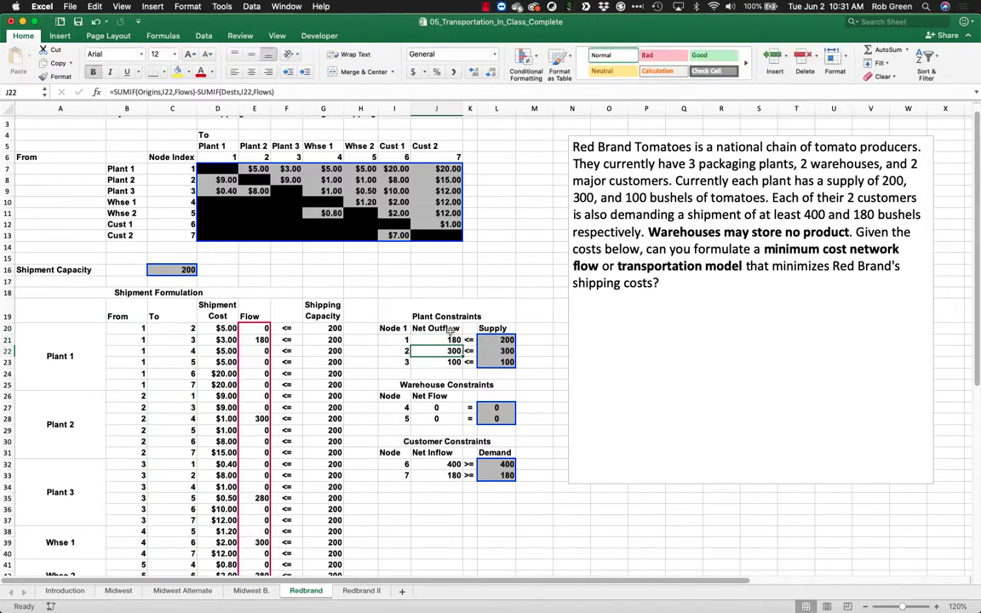
left_click(445, 339)
double_click(445, 339)
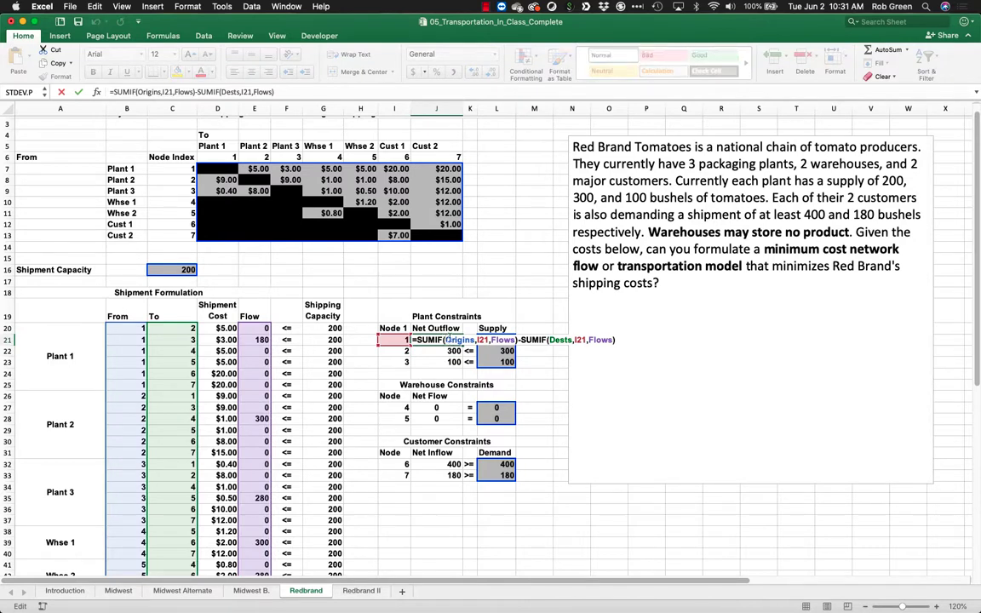
left_click_drag(445, 339, 499, 340)
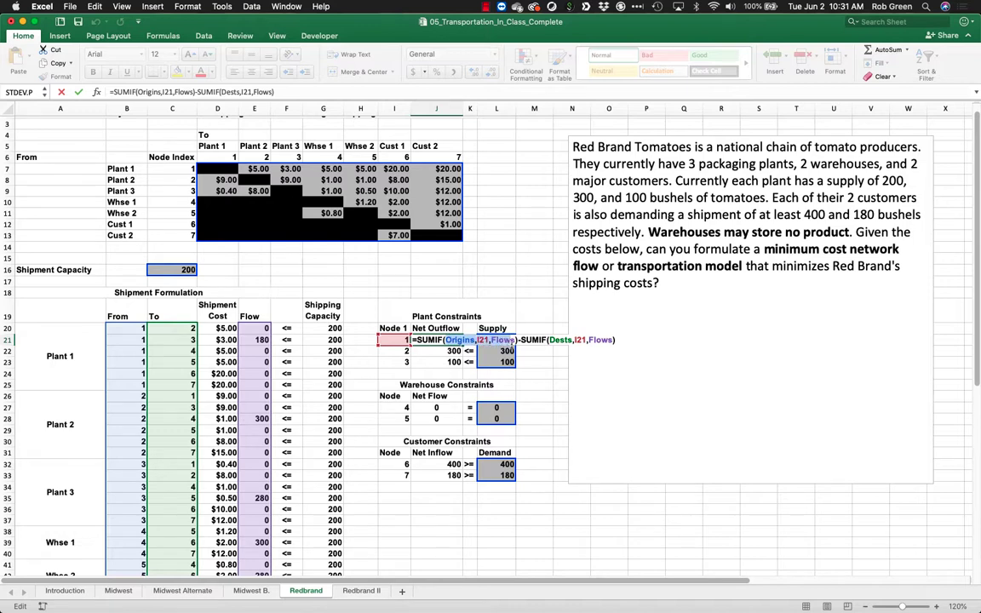
key("Return")
- Compare plant node 1's net outflow in J21 with its supply limit in L21
left_click(505, 341)
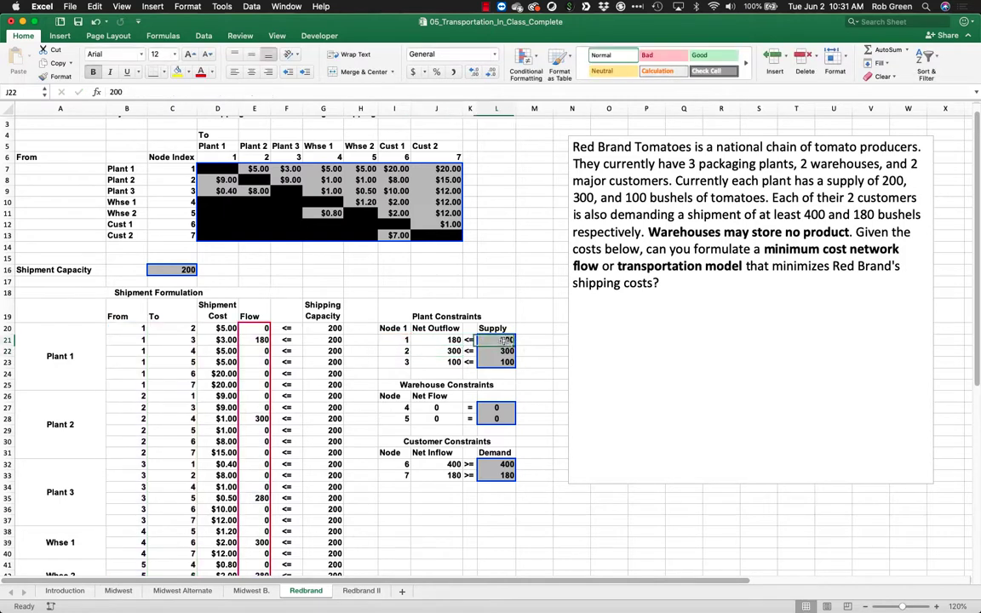
left_click_drag(449, 341, 505, 341)
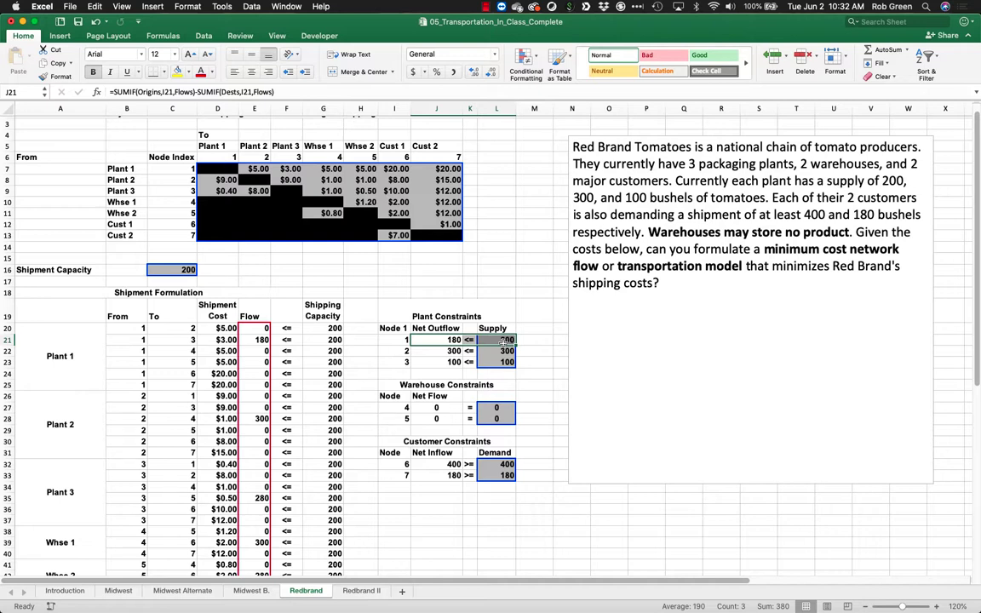
left_click(452, 340)
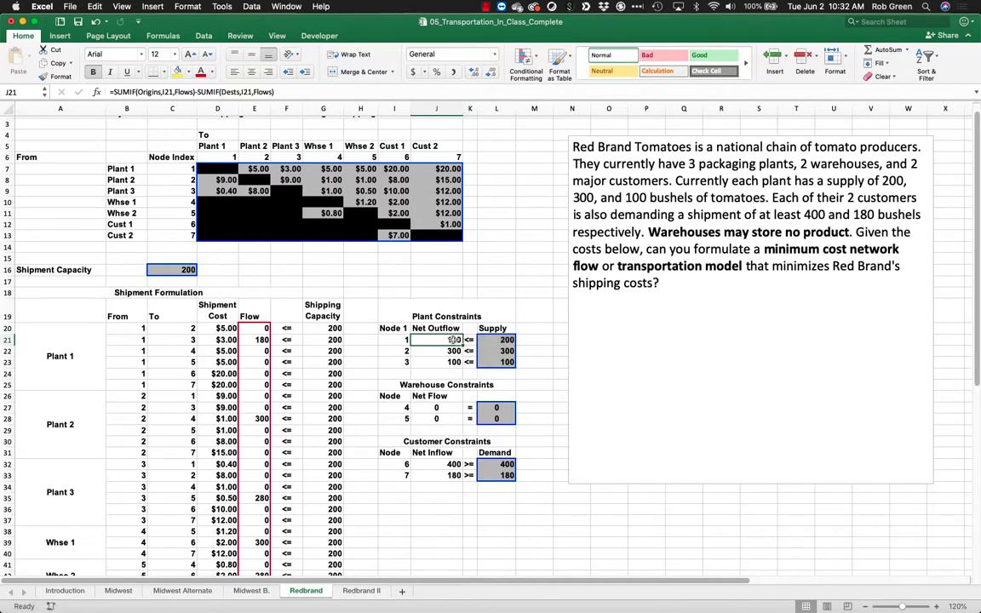
double_click(453, 339)
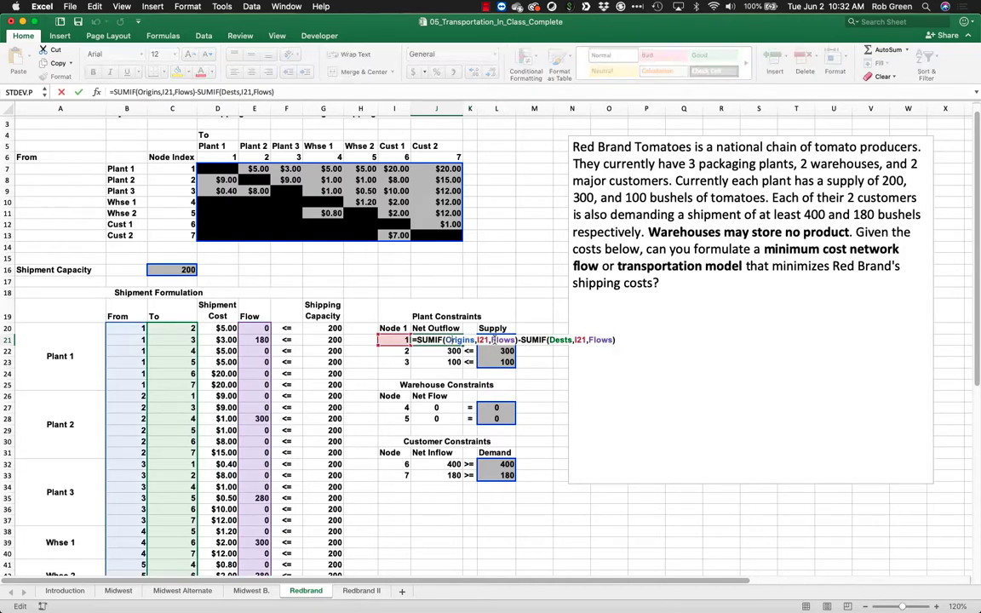
key("Escape")
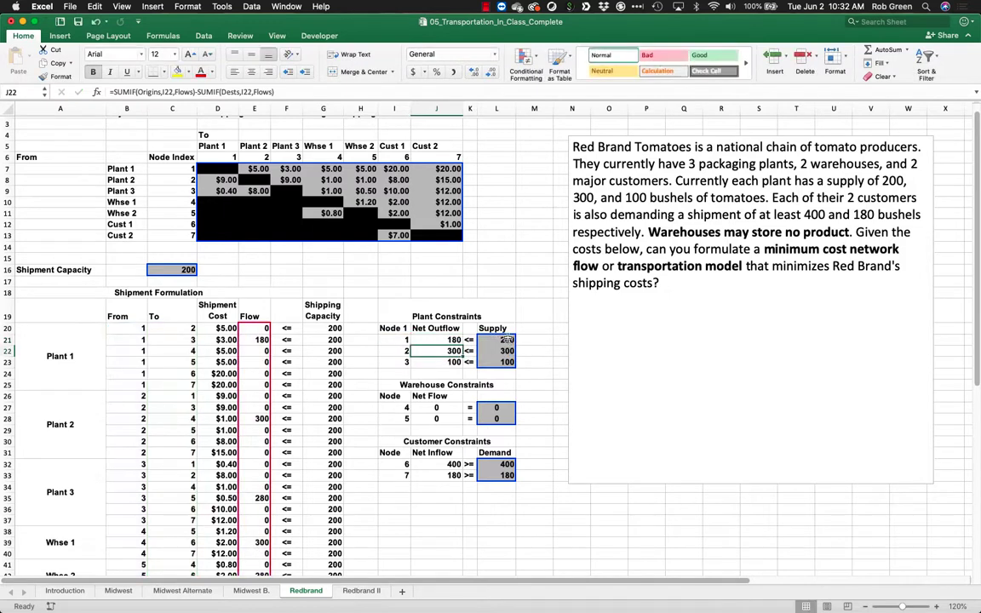
left_click(506, 340)
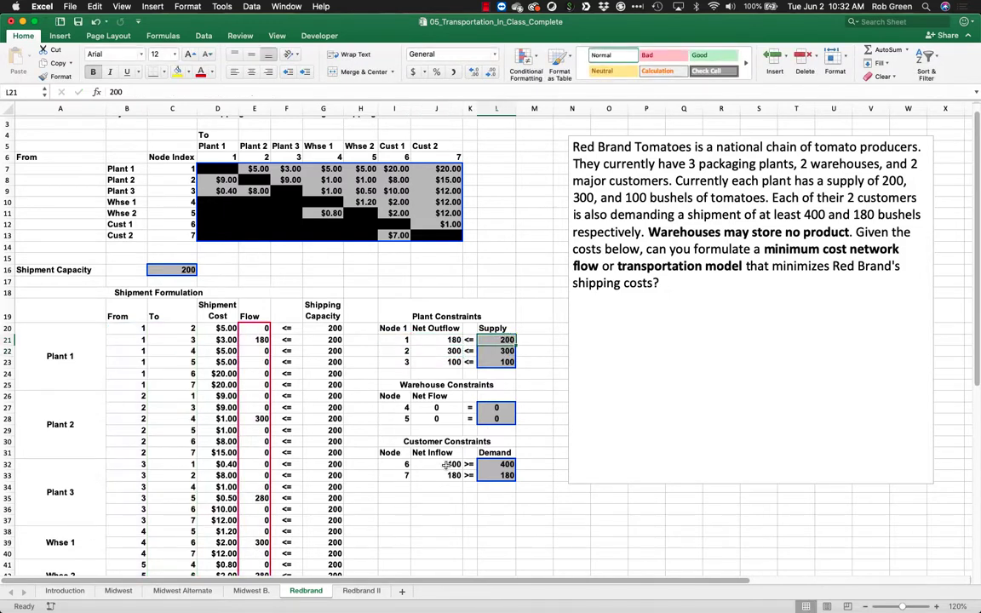
- Examine the Net Inflow SUMIF formula for customer node 6 in J32 and compare it with the demand in L32
double_click(446, 464)
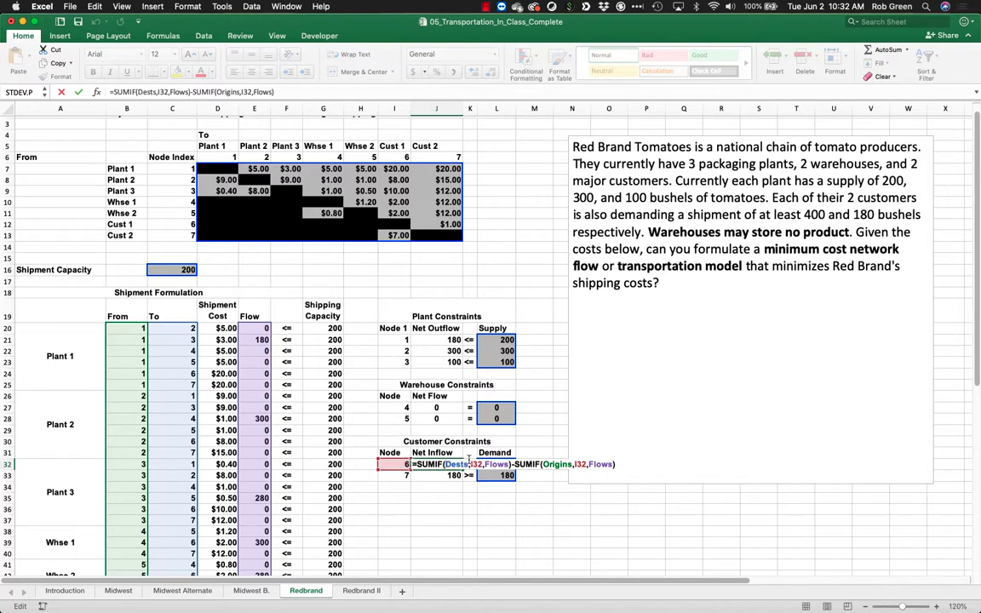
left_click(600, 464)
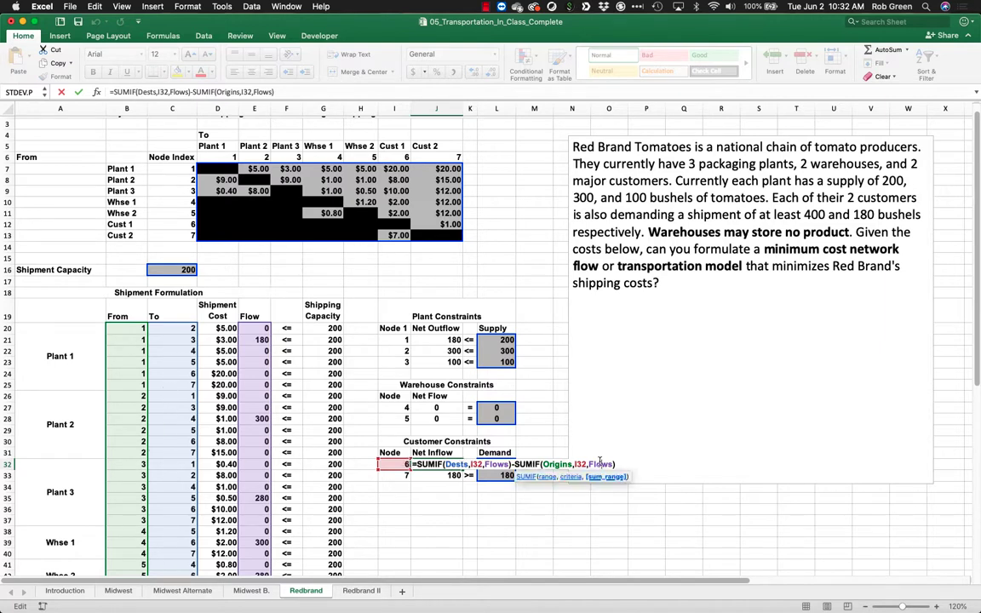
key("Return")
left_click(505, 464)
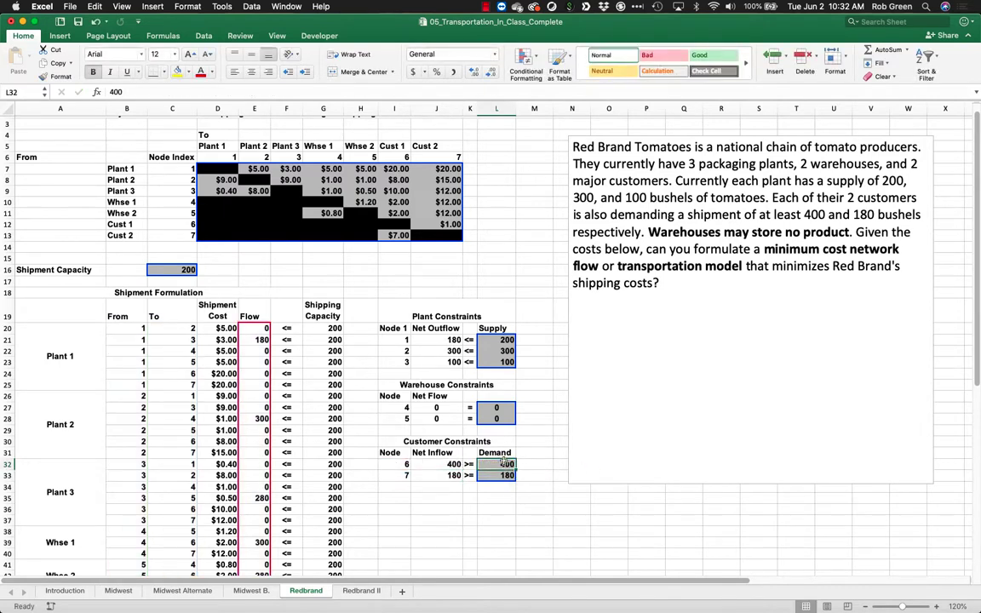
double_click(455, 464)
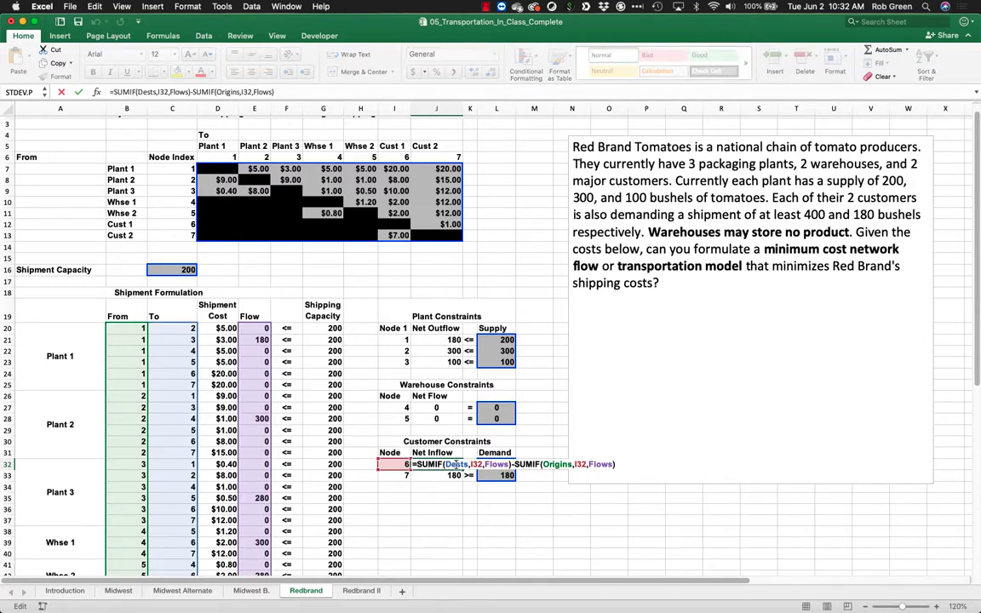
key("Escape")
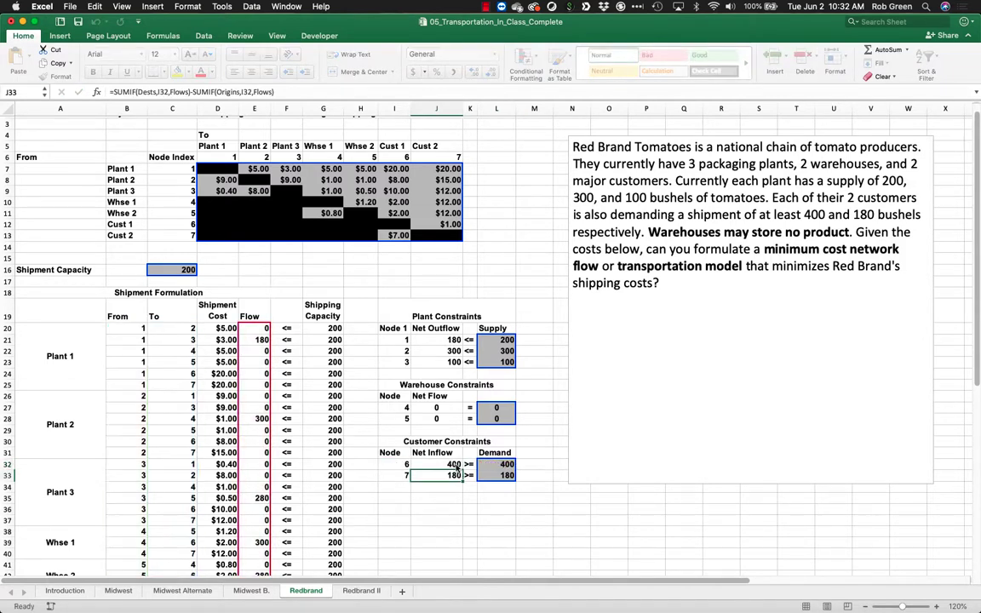
- Recheck the order of the Origins and Dests SUMIF terms in J21's Net Outflow formula against the customer inflow formula
left_click(456, 340)
double_click(455, 340)
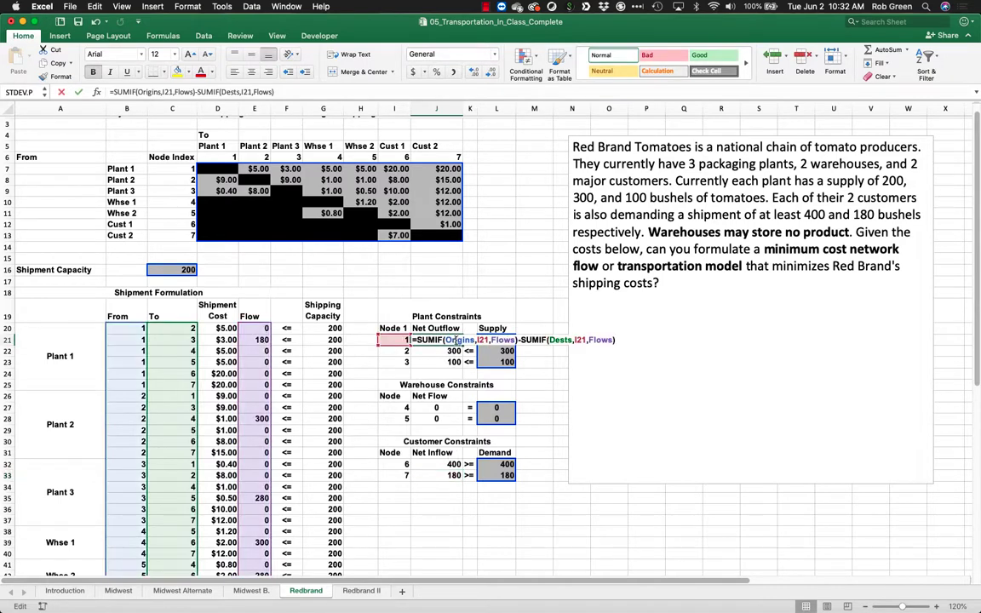
left_click_drag(419, 340, 514, 340)
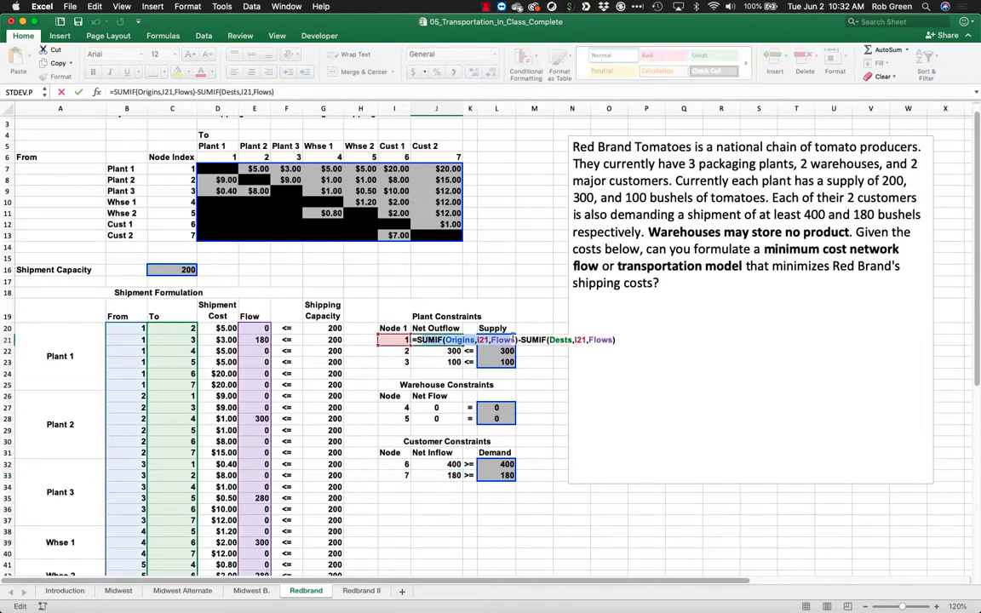
key("Return")
key("Return")
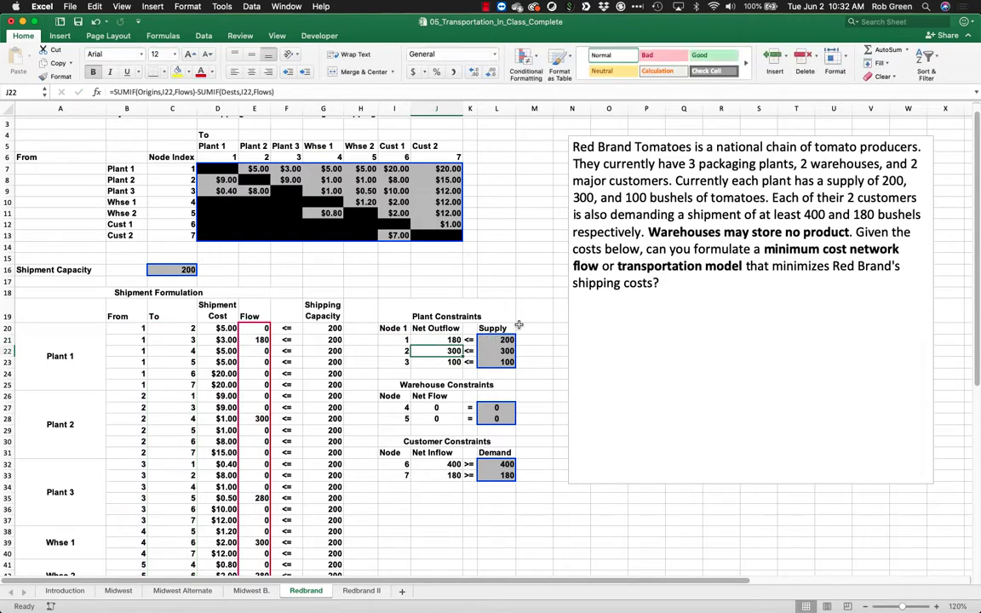
left_click(458, 340)
double_click(455, 340)
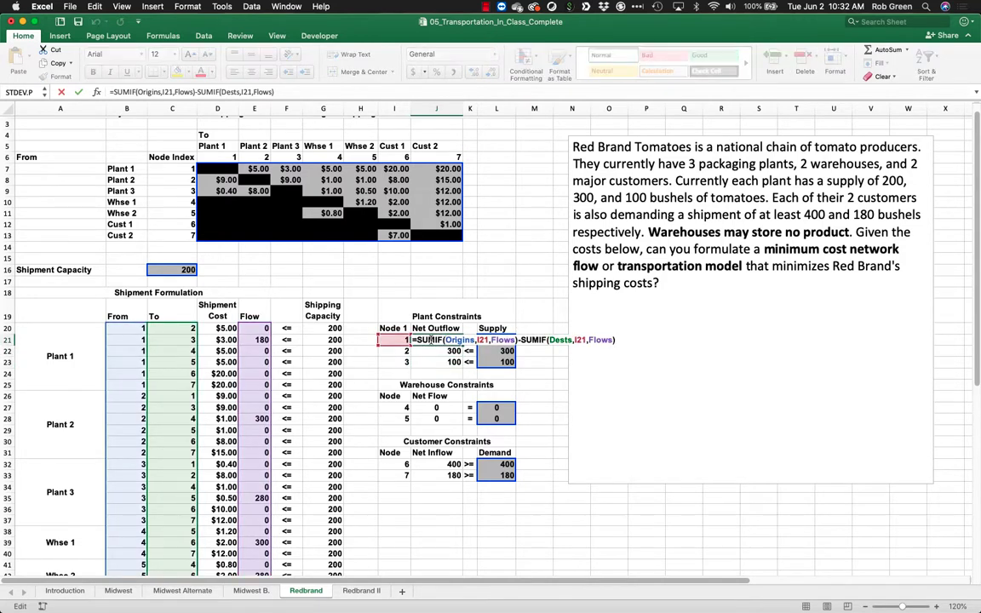
left_click_drag(432, 340, 522, 334)
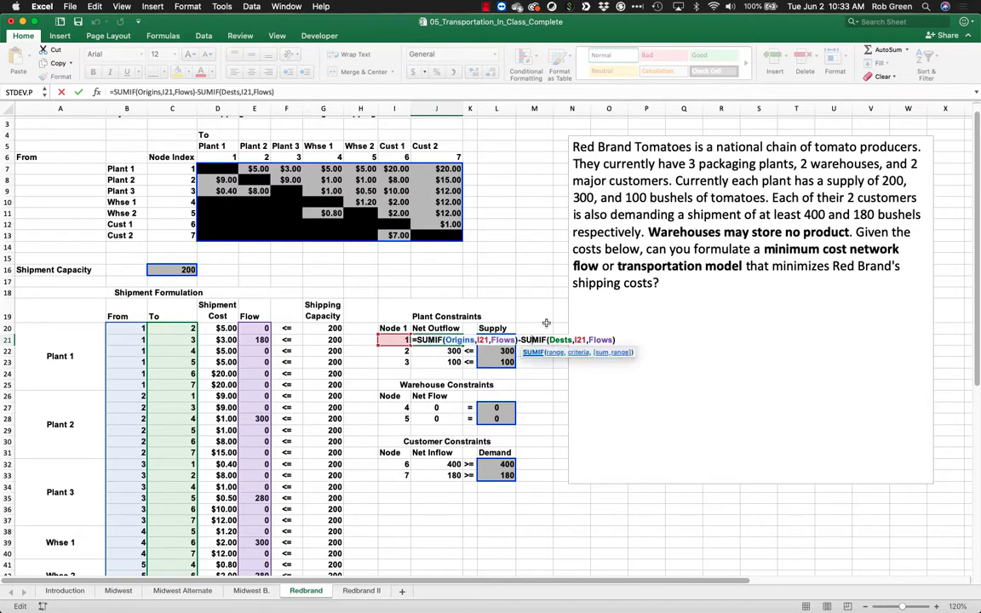
left_click(519, 394)
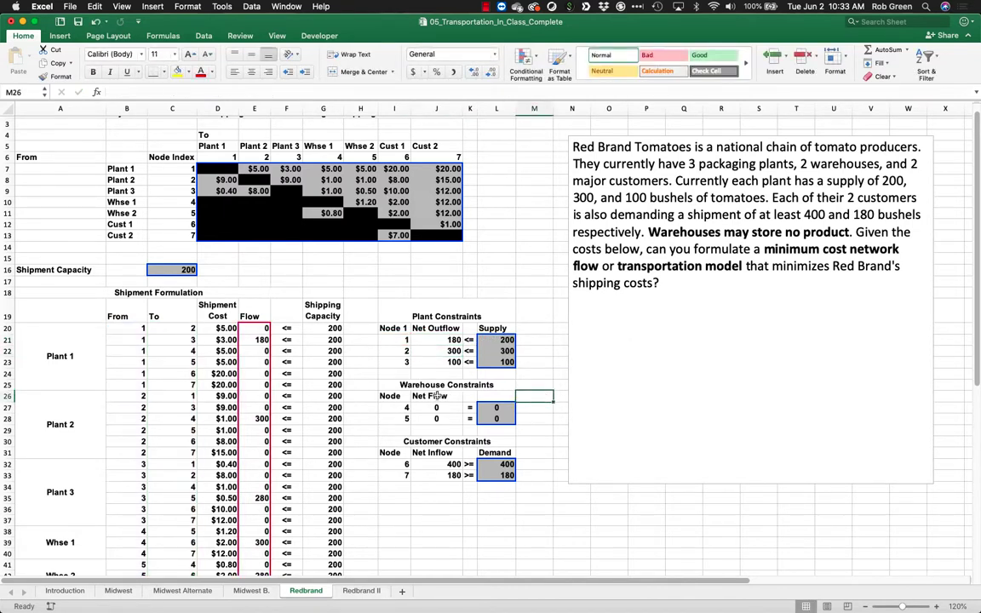
- Review the warehouse storage statement in the problem text and check the Net Flow formula in J27 against its limit in L27
left_click(721, 231)
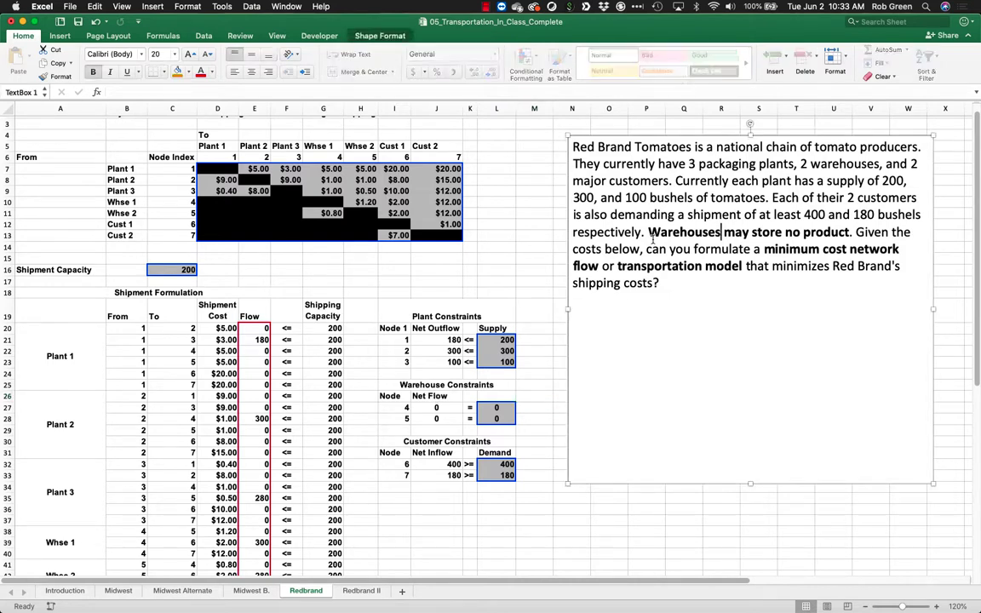
left_click_drag(385, 386, 397, 417)
double_click(436, 407)
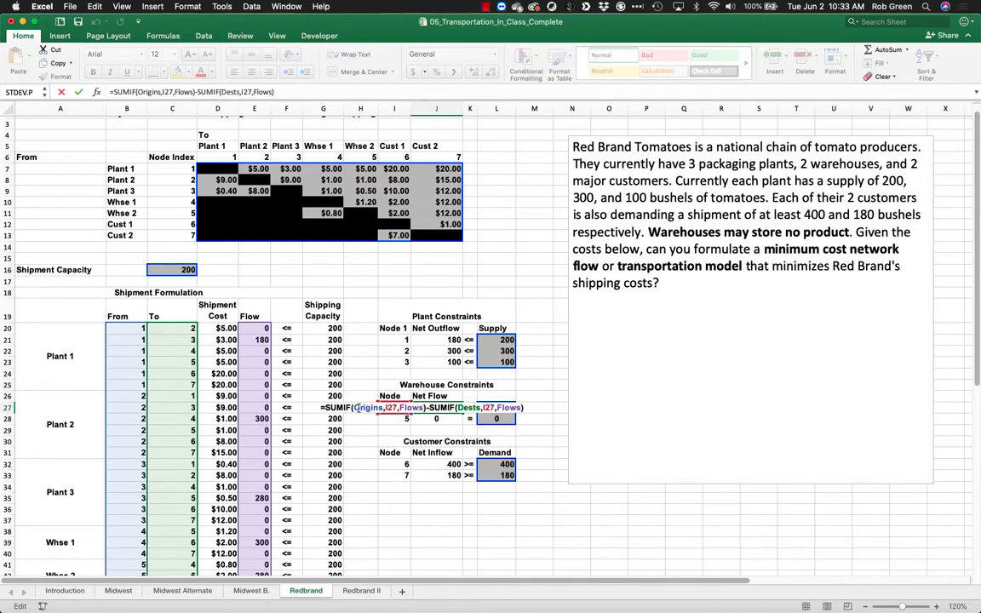
left_click(494, 408)
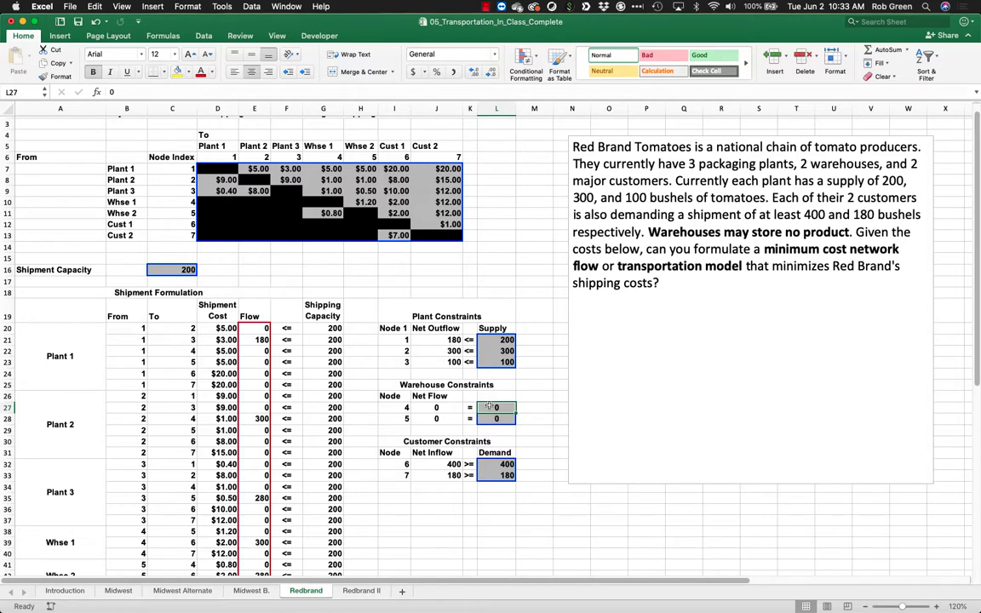
- Check how the Total Cost formula in B47 combines the shipment costs and Flows
left_click(865, 606)
left_click(865, 606)
scroll(601, 509, "down", 2)
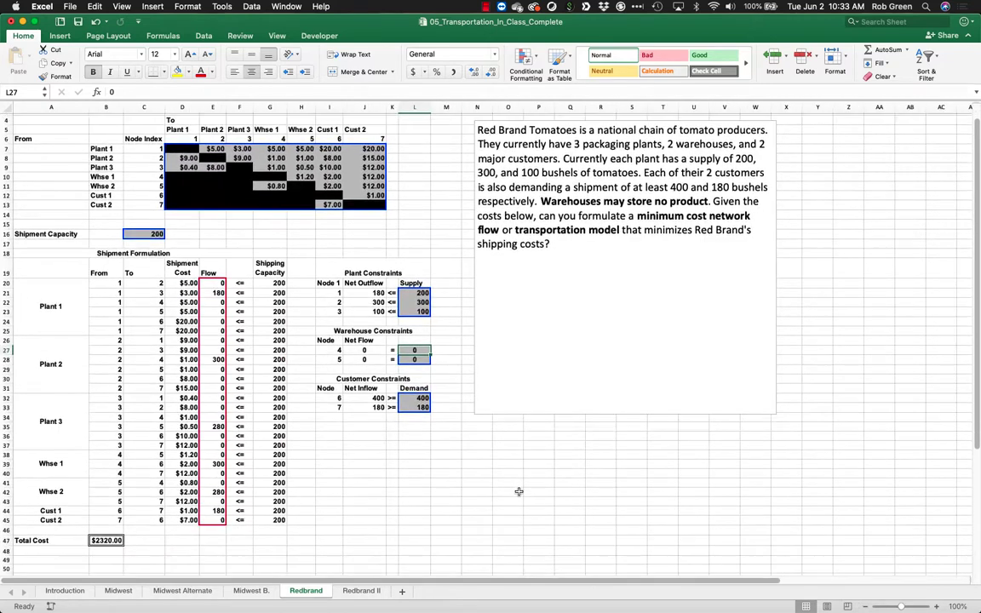
left_click(390, 499)
double_click(100, 541)
key("Escape")
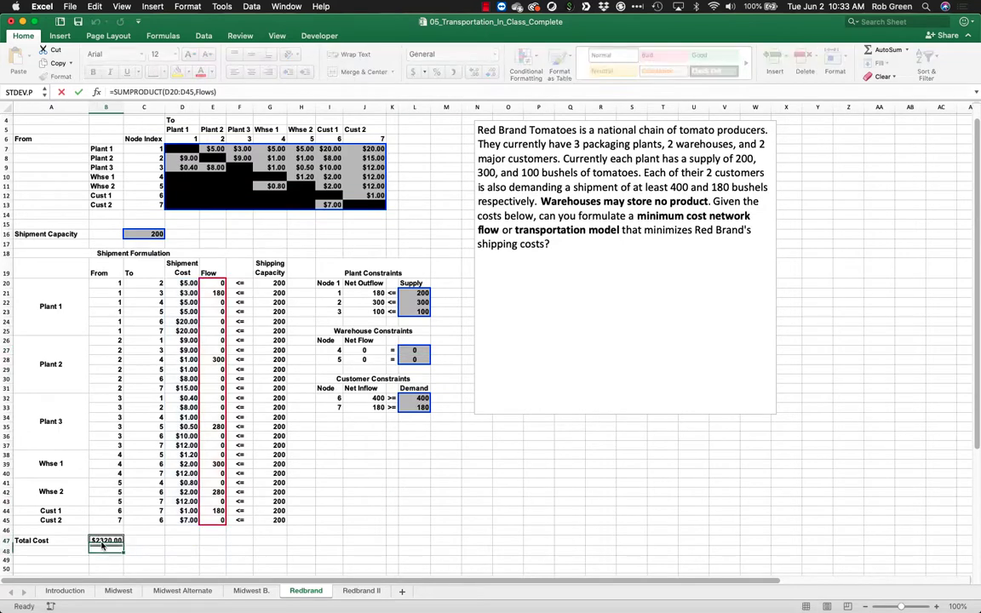
- Review the constraint blocks, the Shipment Cost and Flow columns, and the blacked-out routes in the cost matrix
left_click_drag(328, 283, 413, 412)
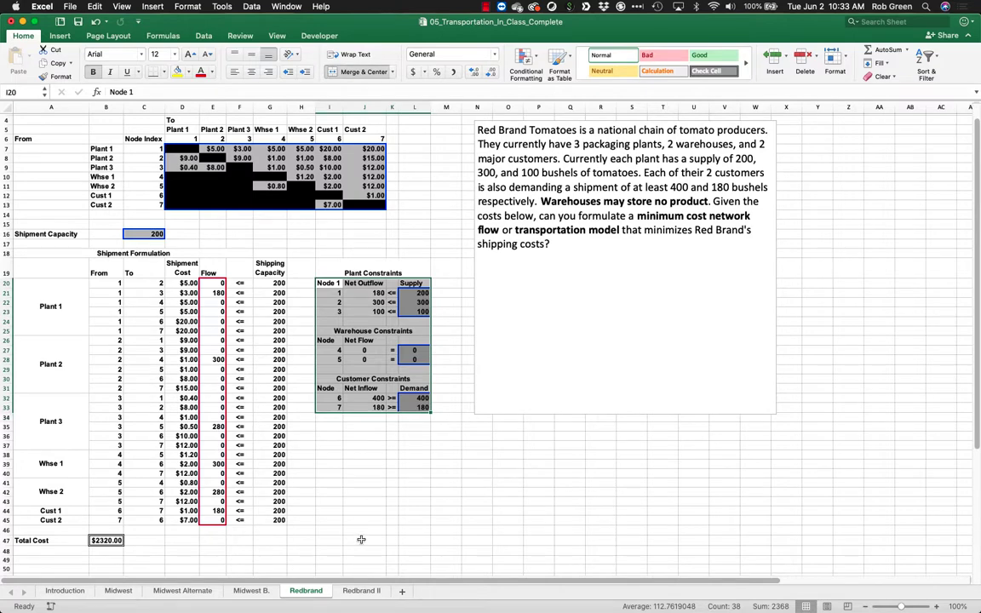
left_click(297, 484)
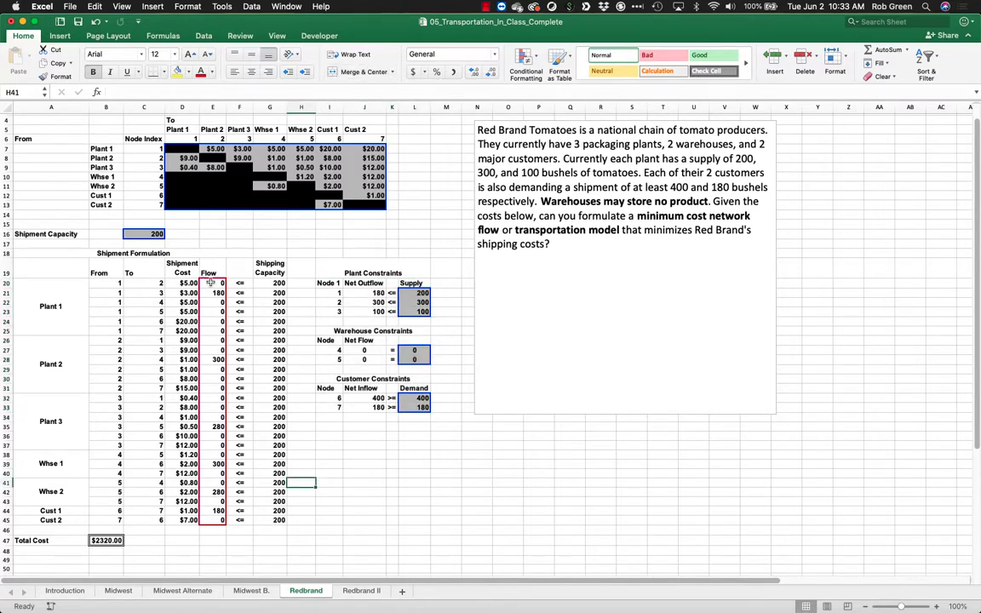
left_click_drag(212, 282, 205, 515)
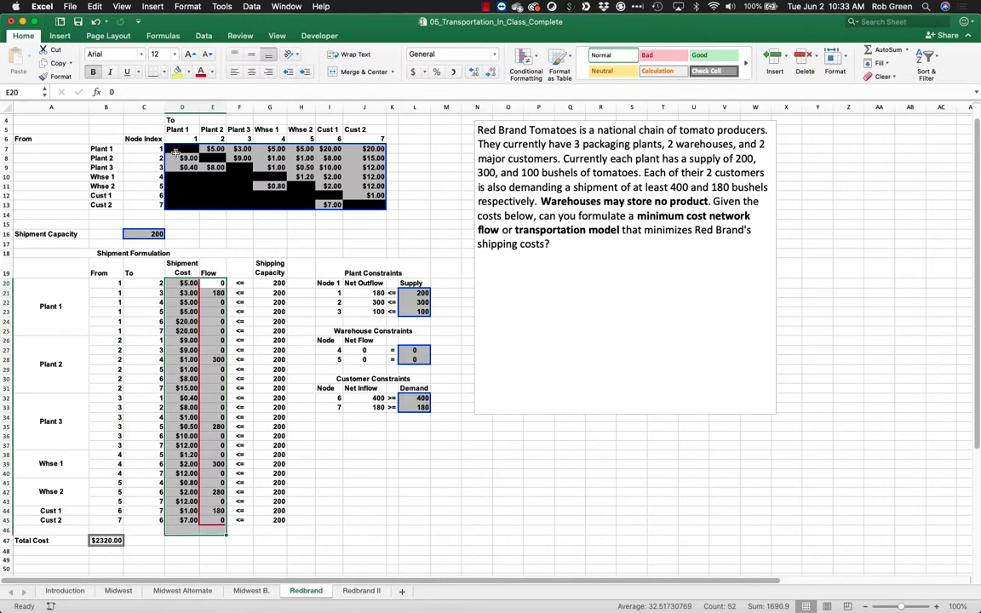
left_click_drag(167, 148, 367, 204)
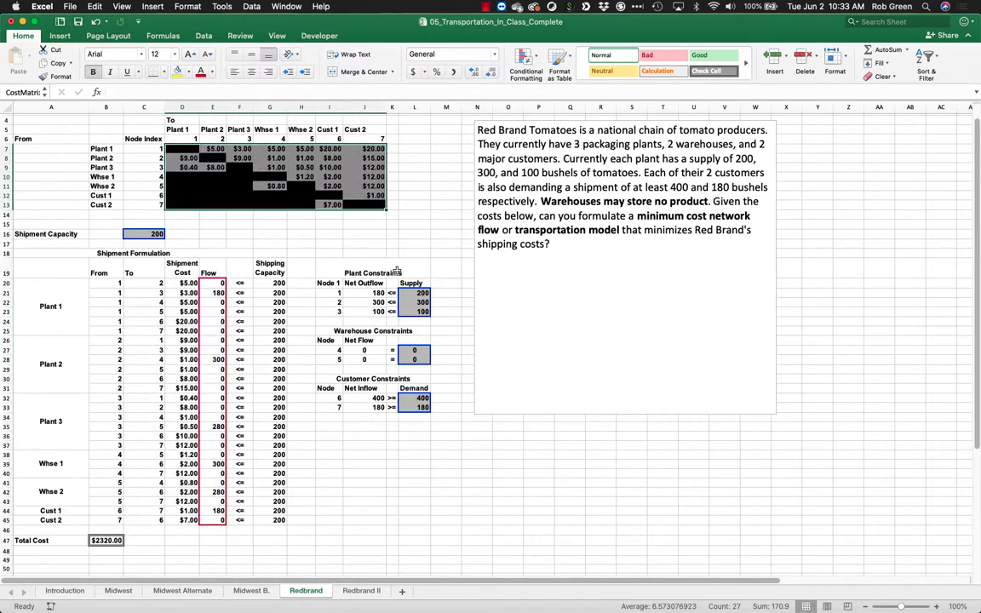
left_click(383, 241)
left_click(373, 205)
left_click(330, 196)
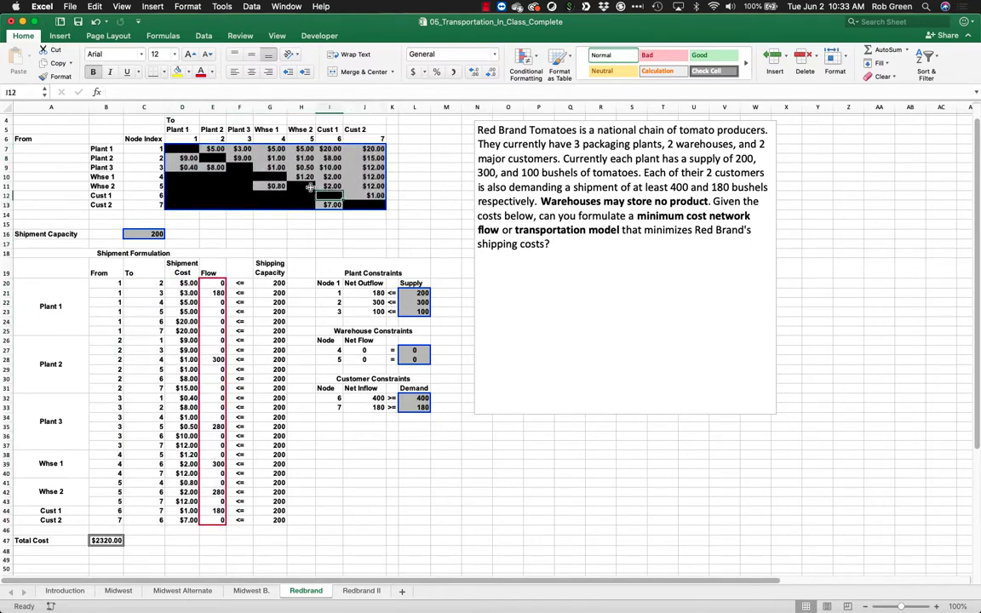
left_click_drag(303, 186, 241, 201)
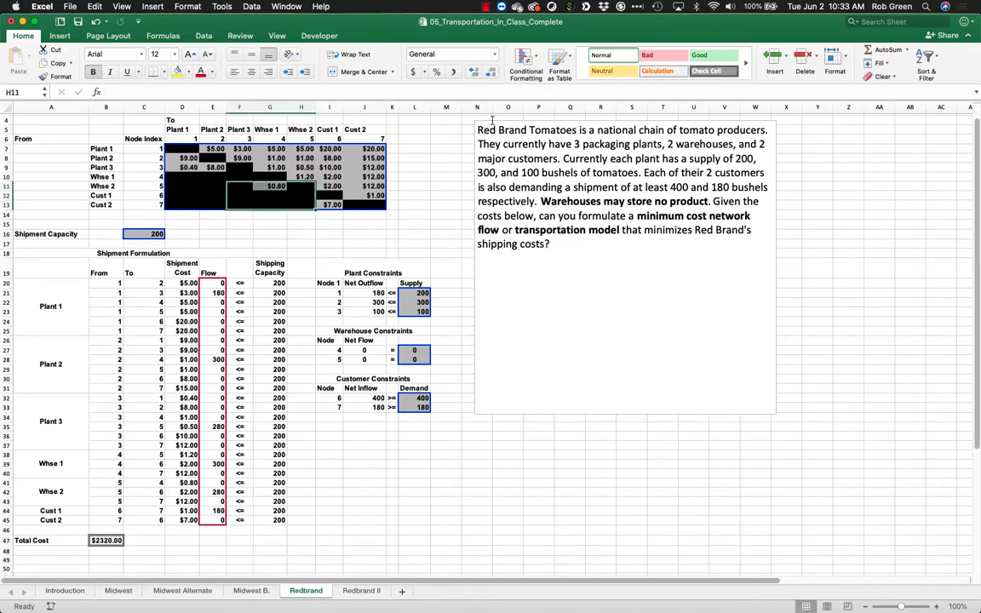
- Move the problem text box down to free space, and copy the cost matrix B5:J13 to M5
left_click_drag(492, 120, 505, 406)
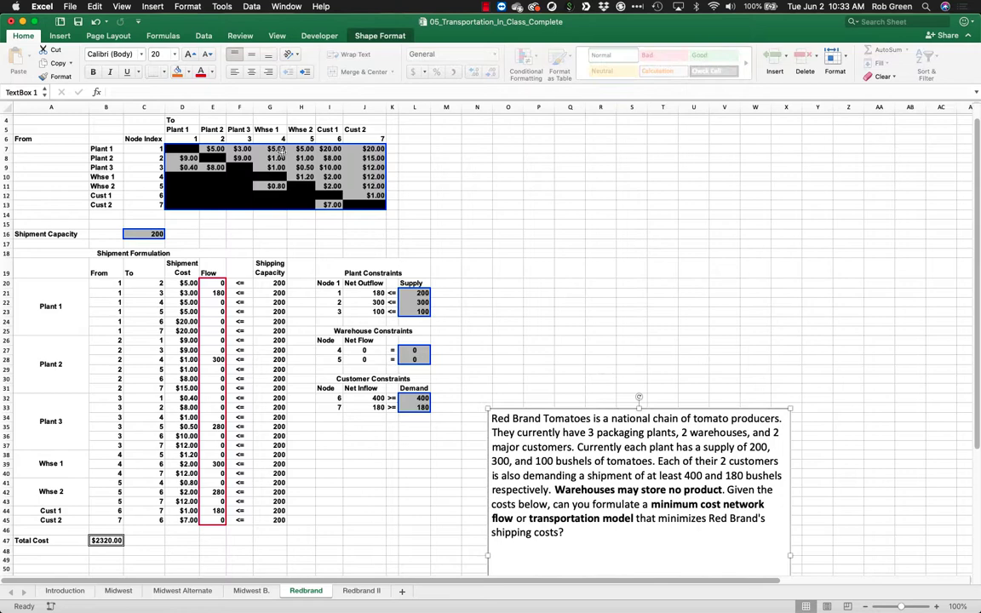
left_click(181, 149)
left_click_drag(106, 127, 371, 204)
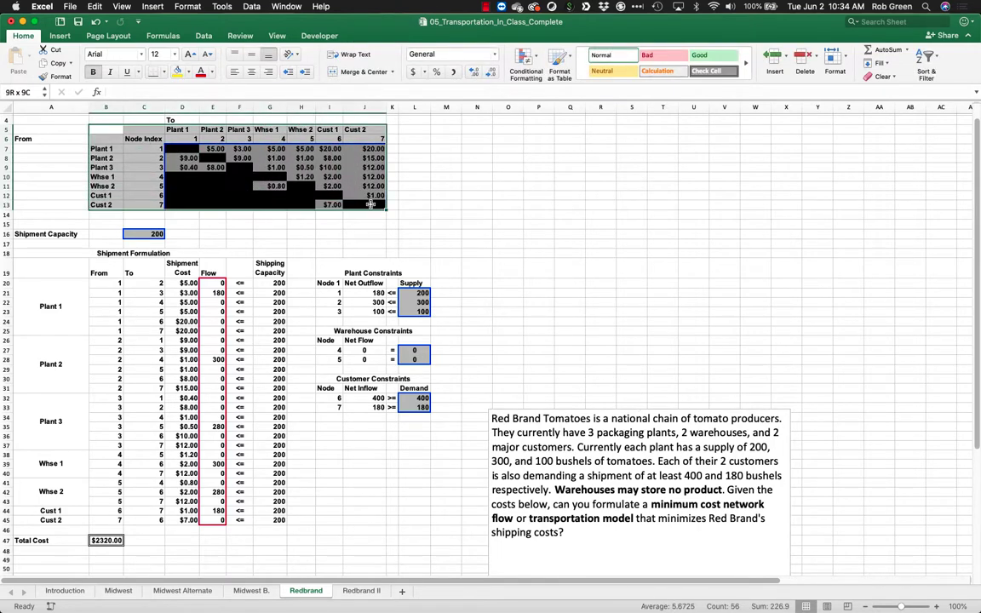
key("super+c")
left_click(445, 129)
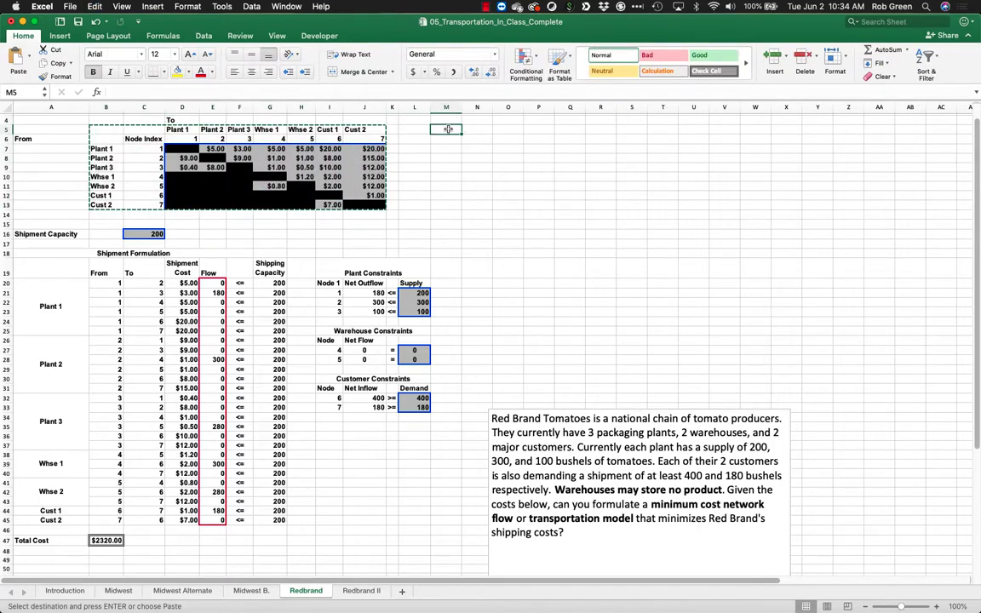
key("super+v")
left_click(570, 253)
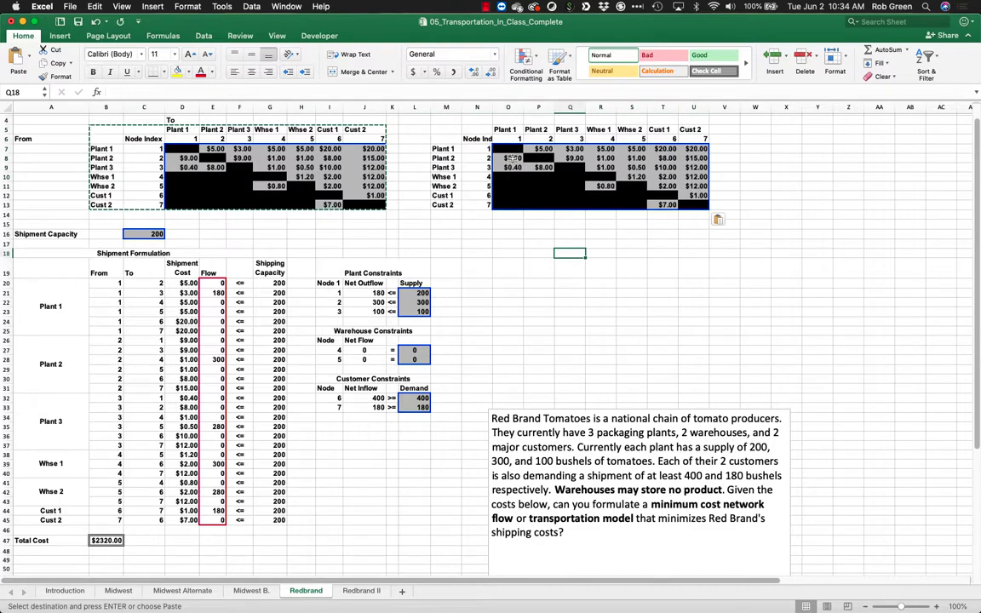
- Set the background fill of all allowed-route cost cells in the copied matrix to No Color
left_click(513, 159)
left_click_drag(513, 158, 701, 150)
left_click(544, 168, "super")
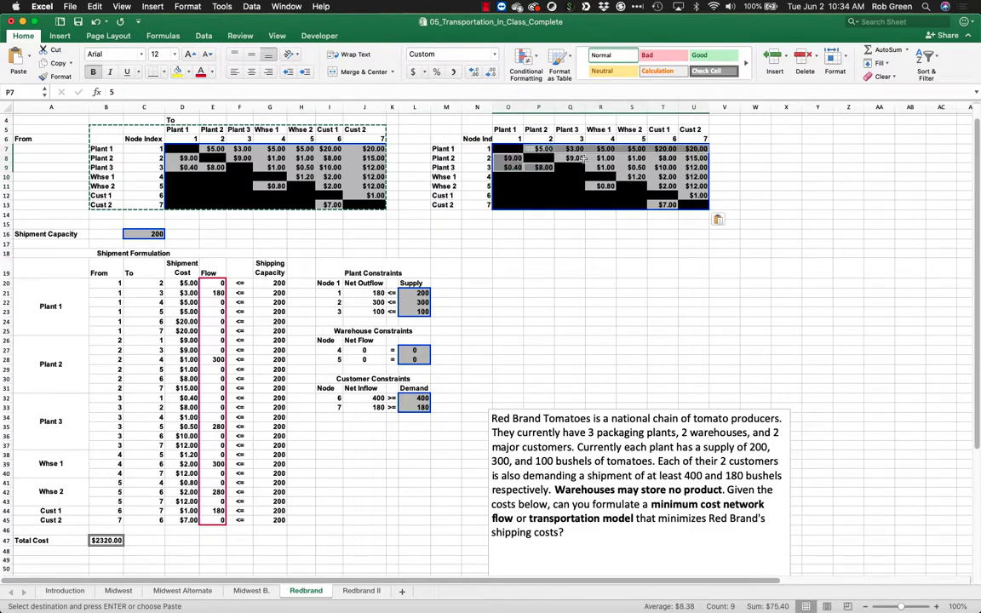
left_click_drag(578, 158, 693, 167)
left_click_drag(626, 177, 695, 186)
left_click(695, 196, "super")
left_click(664, 205, "super")
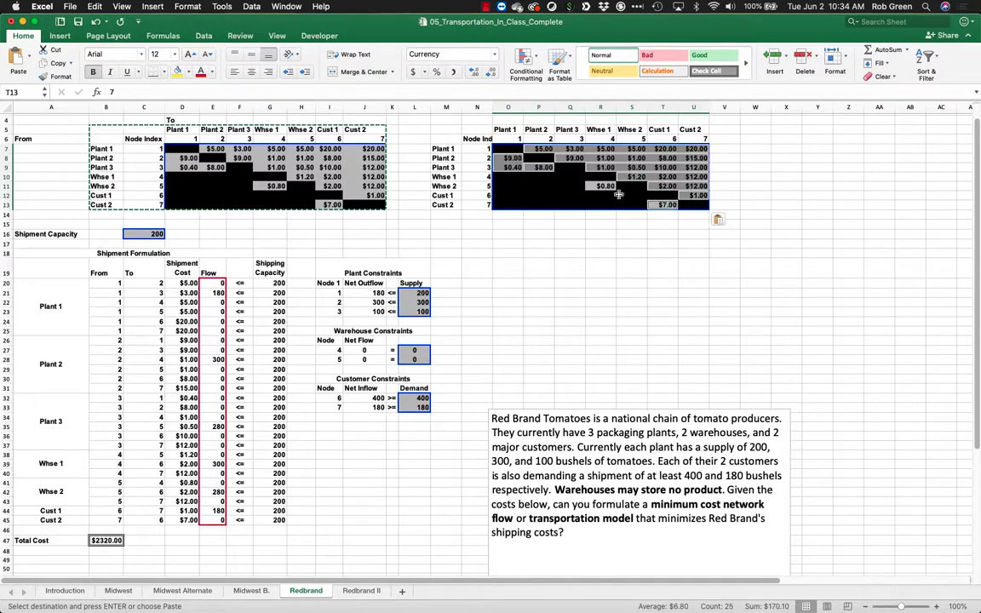
left_click(600, 185, "super")
right_click(601, 186)
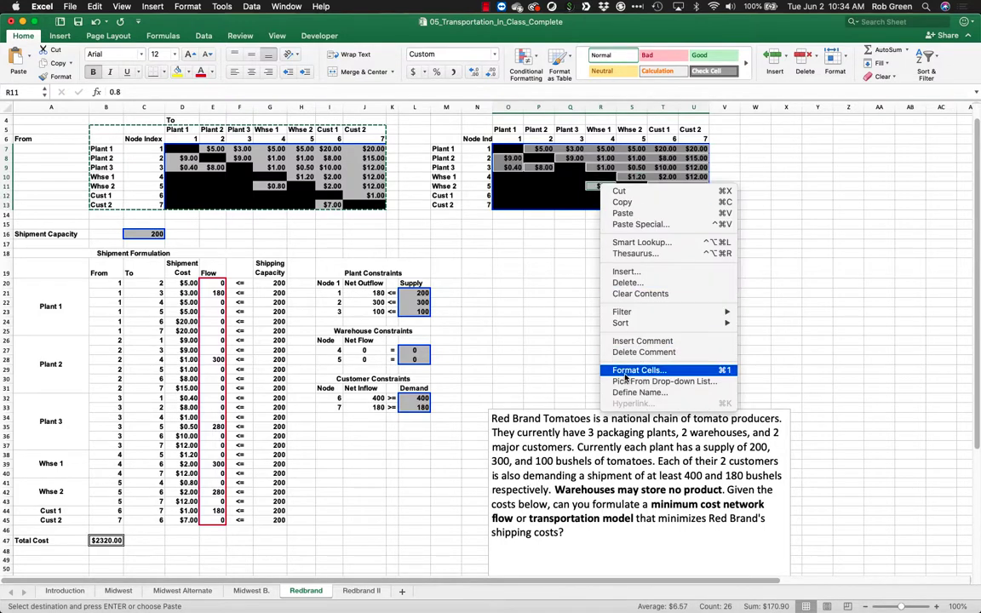
left_click(628, 370)
left_click(721, 181)
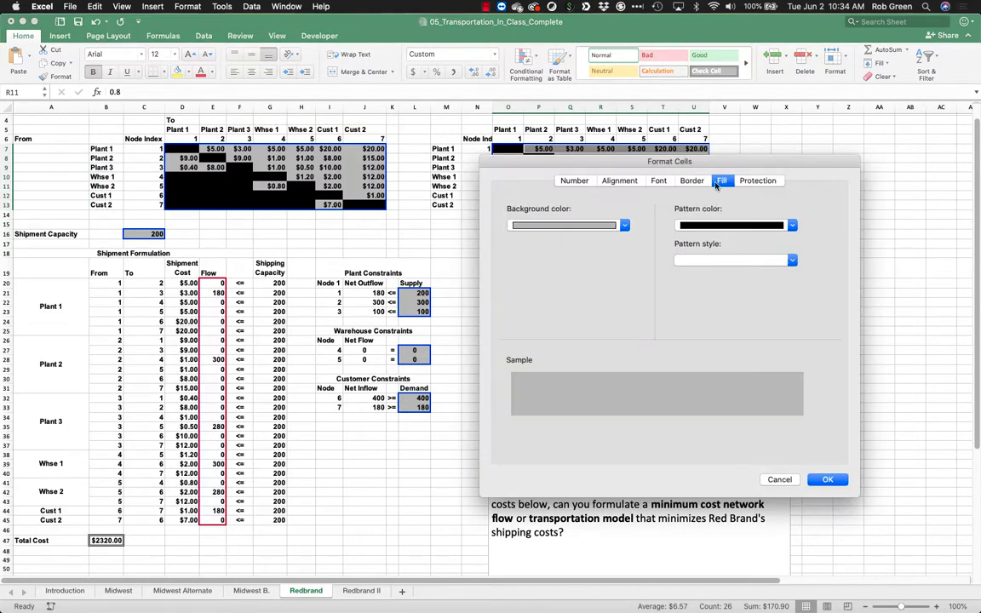
left_click(579, 226)
left_click(579, 245)
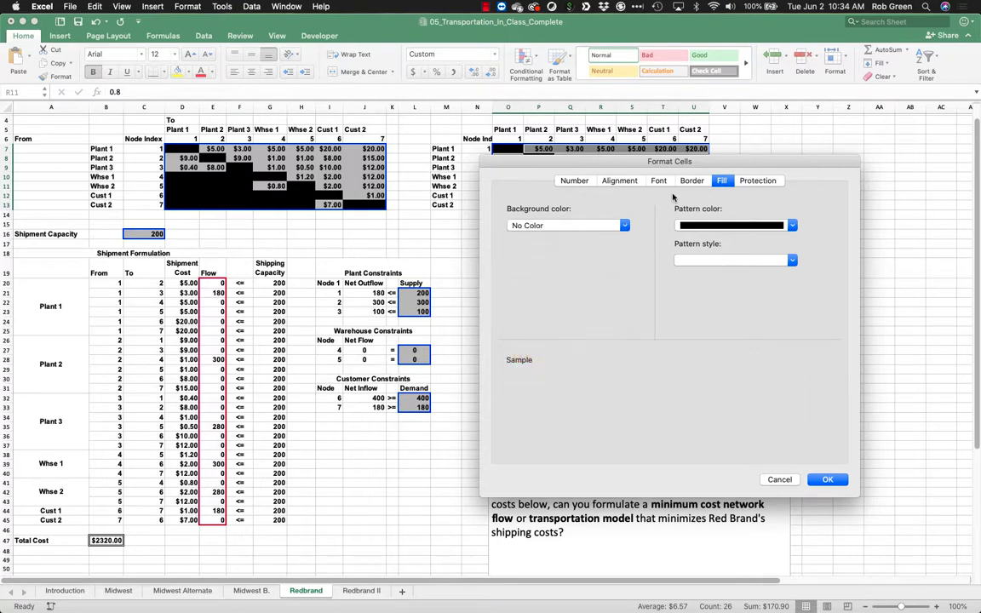
- Give the allowed-route cells in the copied matrix a thick red outline border
left_click(691, 182)
left_click(589, 357)
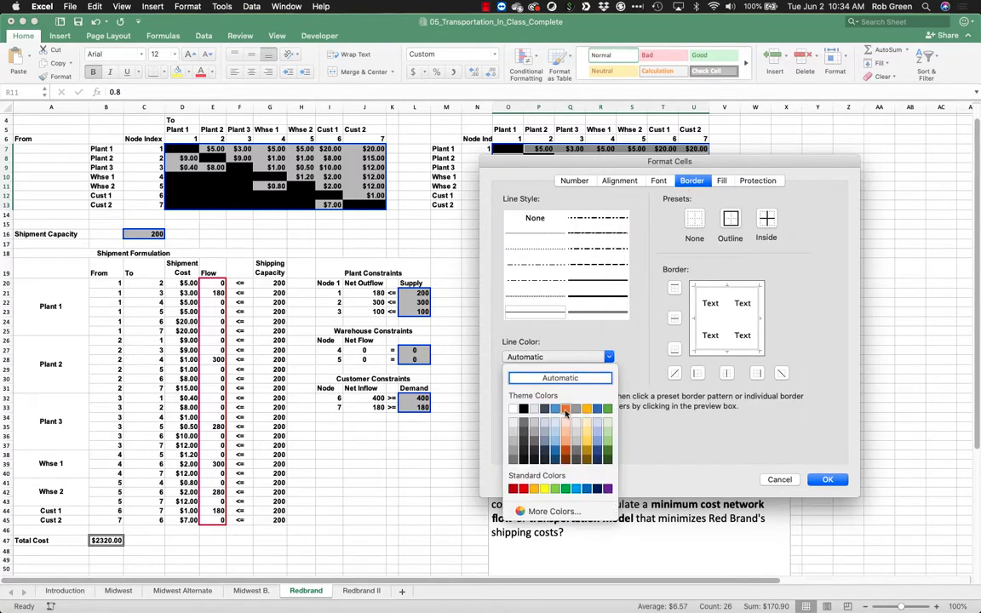
left_click(471, 444)
left_click(730, 219)
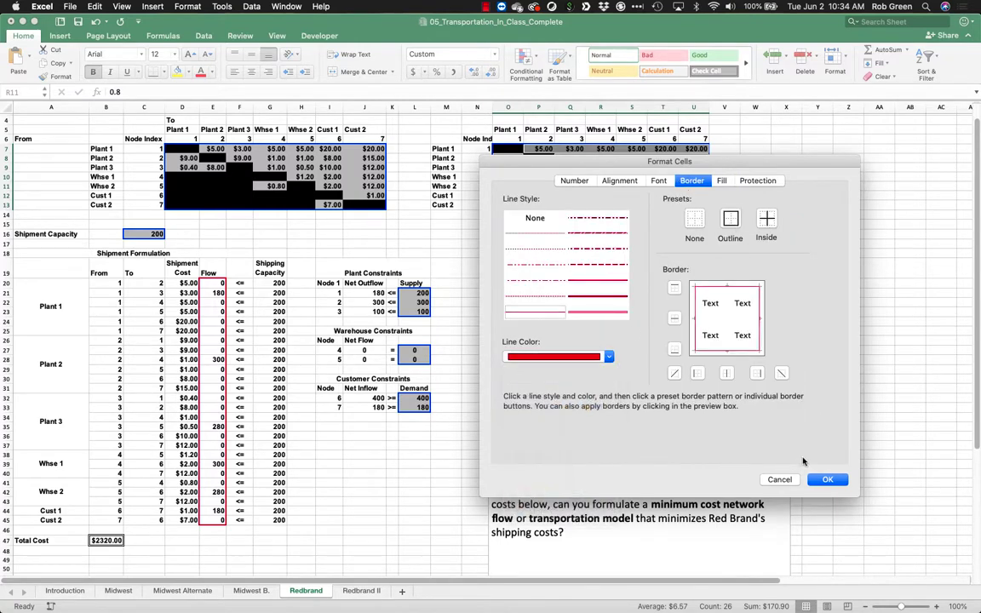
left_click(621, 298)
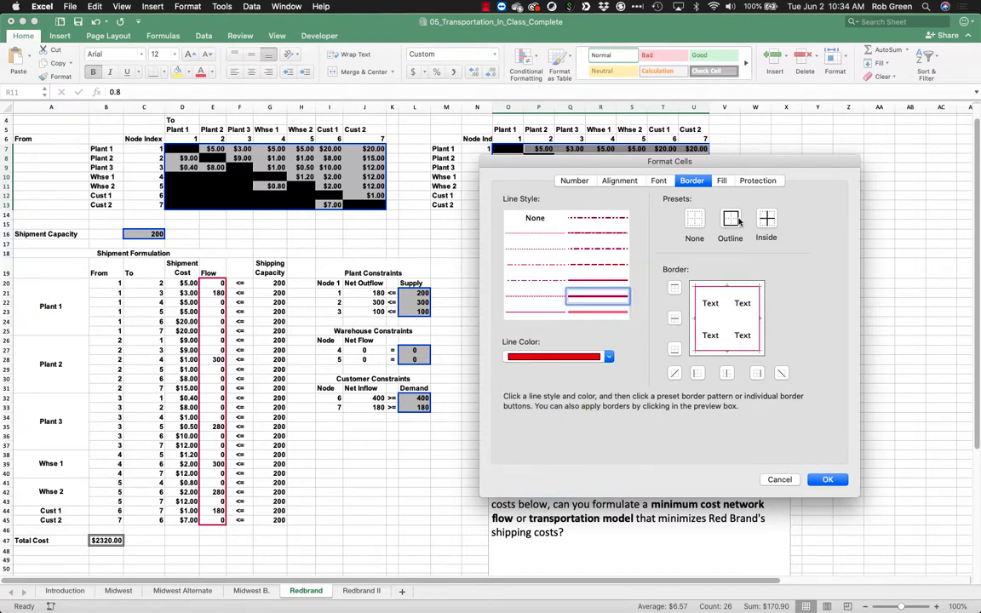
left_click(732, 220)
left_click(826, 479)
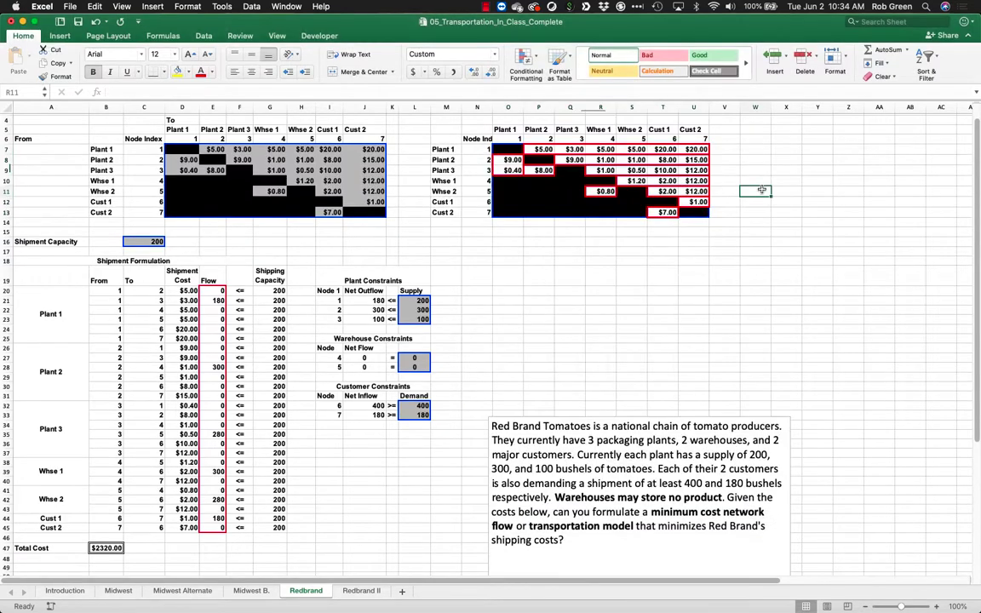
left_click(786, 212)
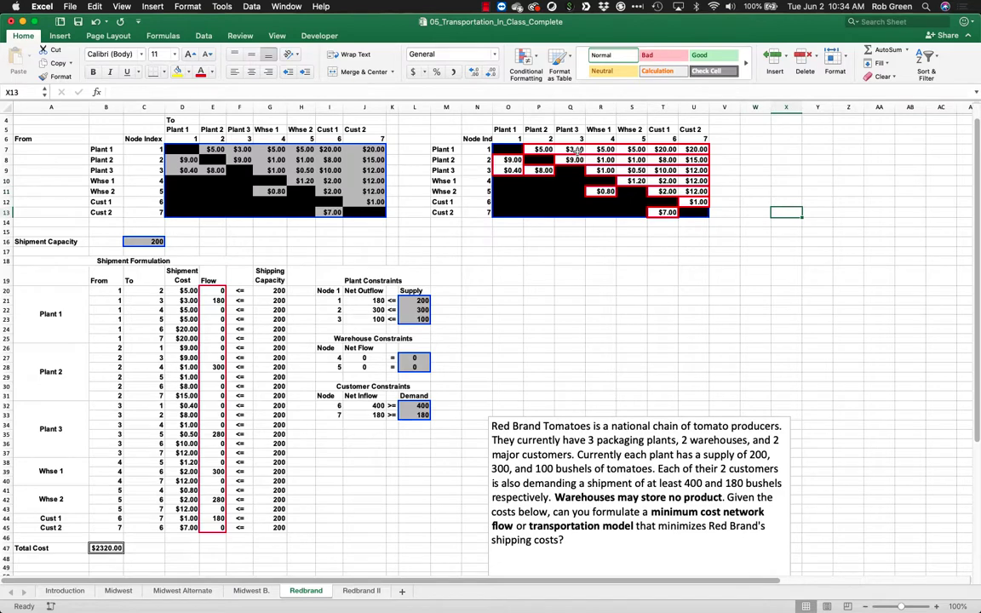
- Remove the inner red border between the Plant 1 and Plant 2 rows in Q7:U8
left_click_drag(569, 150, 599, 160)
right_click(598, 159)
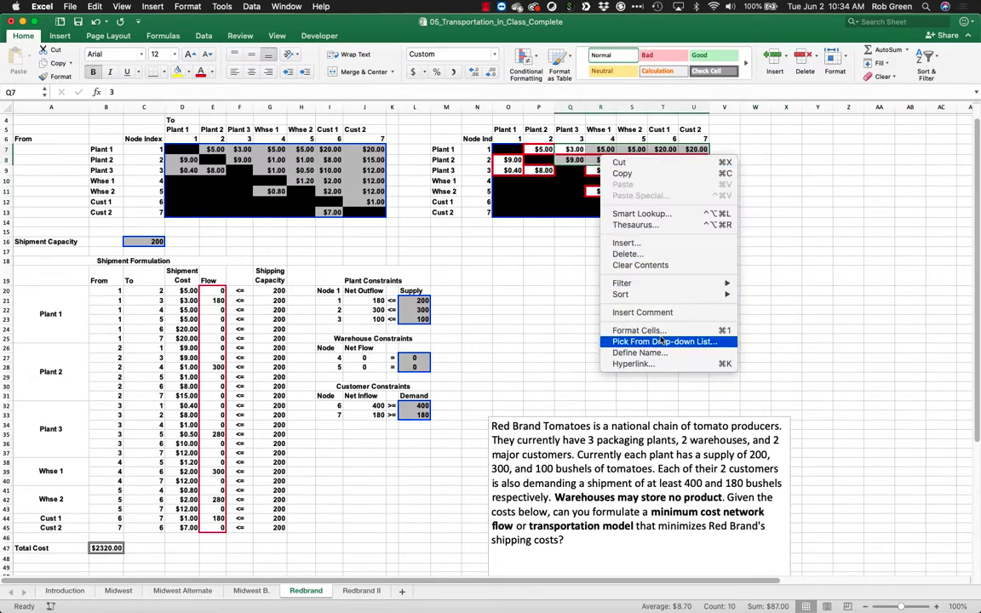
left_click(596, 296)
left_click(722, 326)
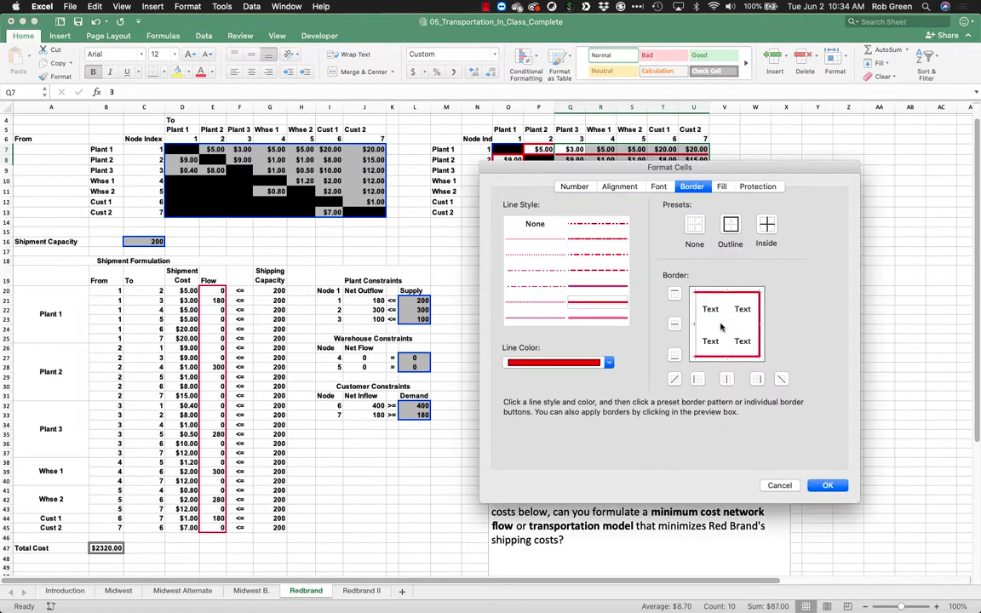
left_click(826, 484)
left_click(713, 233)
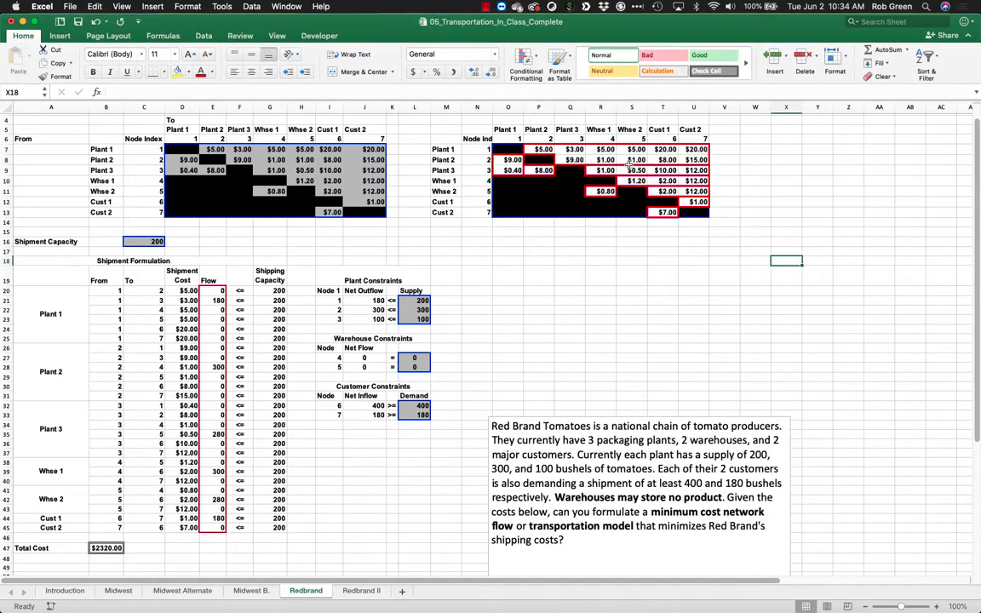
- Remove the inner red borders between the rows in S8:U10 of the copied matrix
left_click_drag(635, 162, 688, 181)
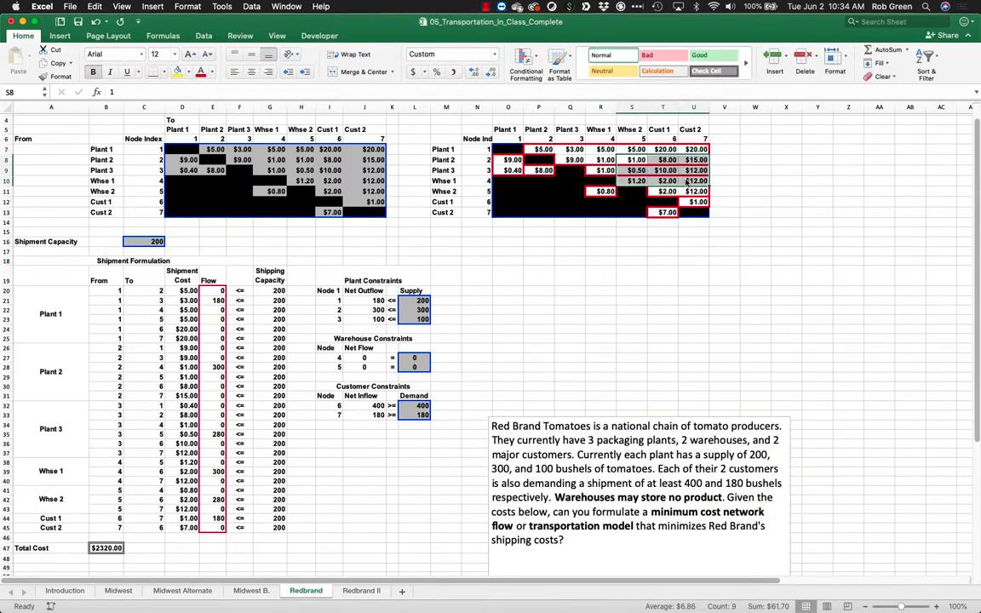
right_click(688, 181)
left_click(777, 351)
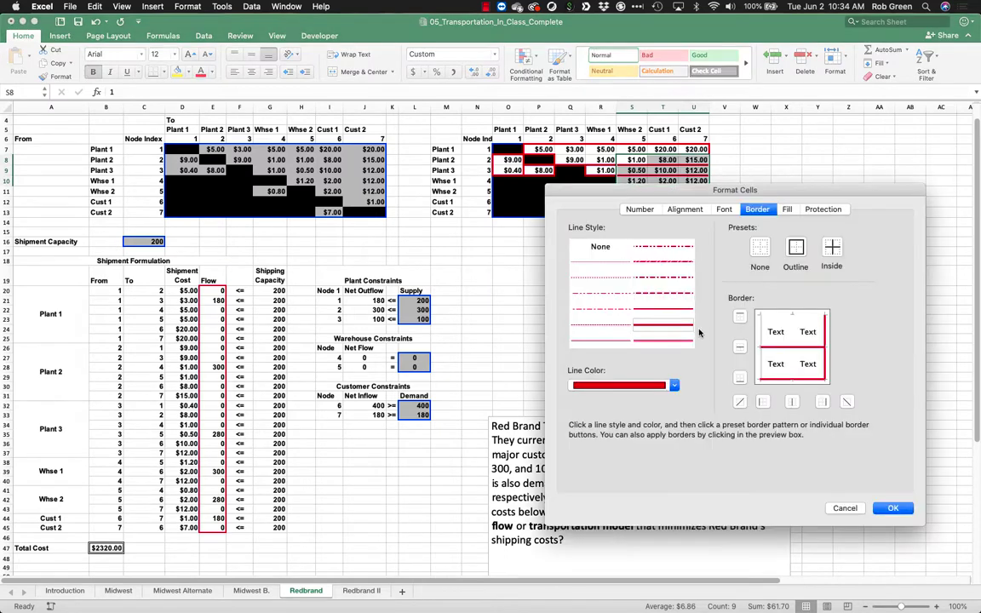
left_click(892, 507)
left_click(848, 319)
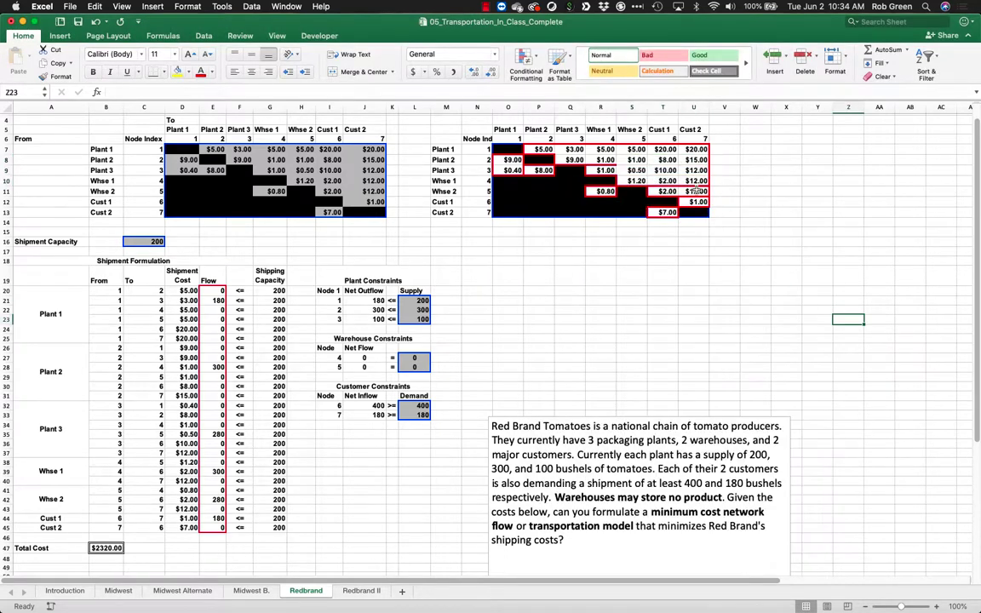
- Clear the inner red borders across T10:U11 and U12 in the copied matrix
left_click_drag(694, 181, 668, 189)
left_click(667, 179, "super")
right_click(669, 189)
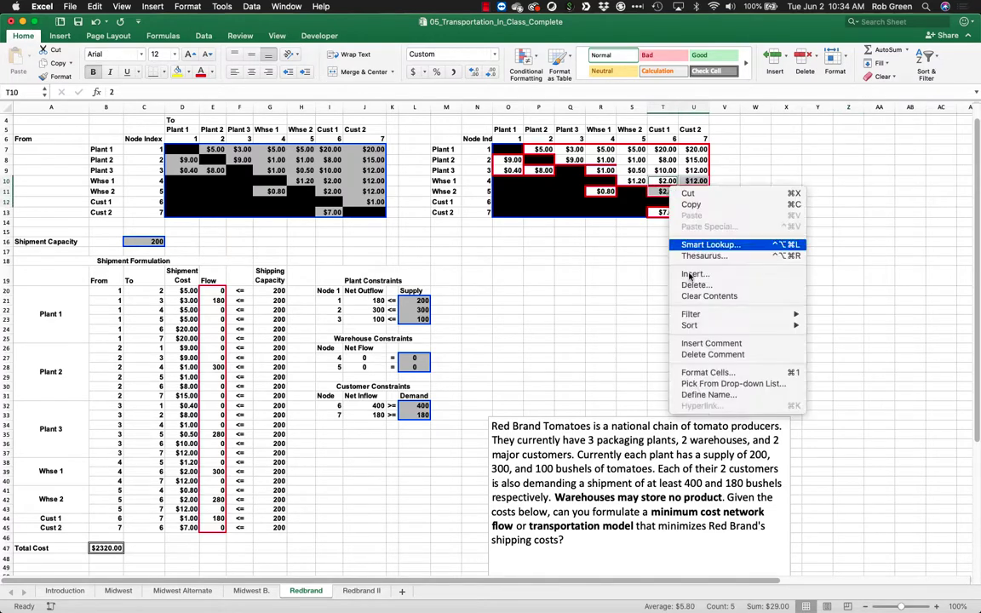
left_click(716, 372)
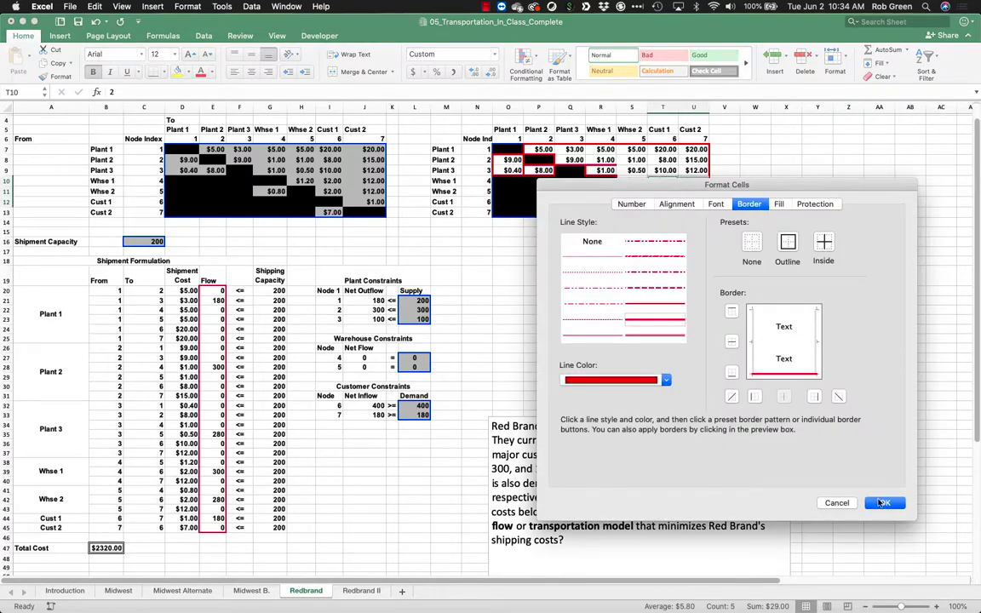
left_click(883, 502)
left_click(871, 310)
- Remove the red left border of the Plant 3 to Plant 2 cost cell P9
right_click(536, 176)
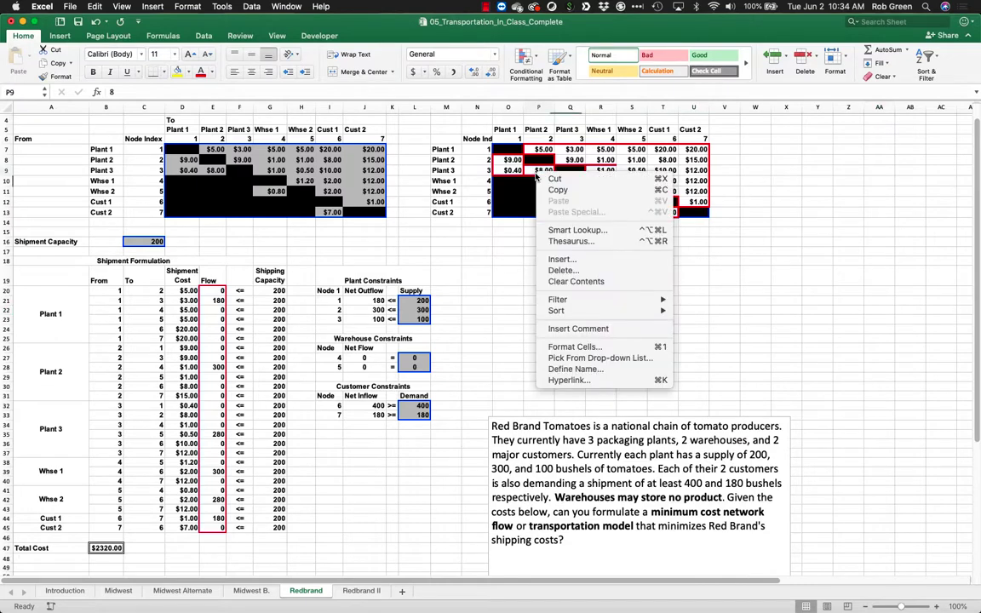
left_click(587, 347)
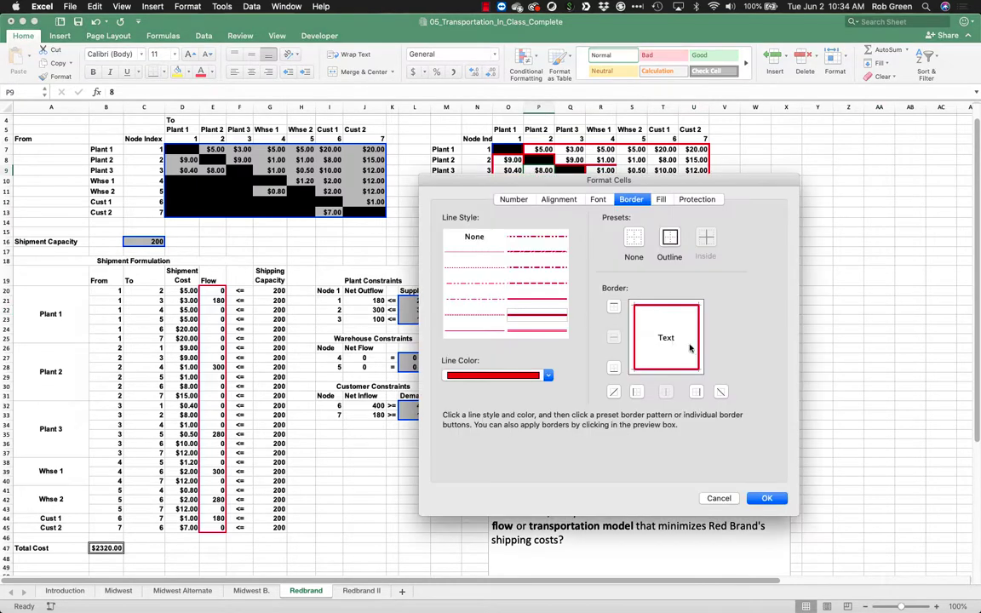
left_click(765, 499)
left_click(815, 329)
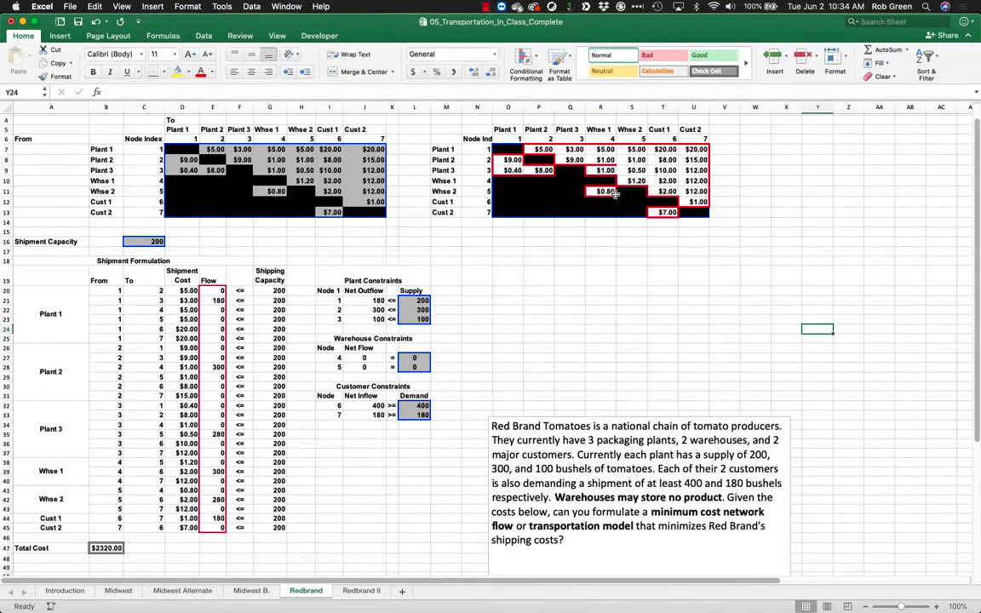
- Remove the red top and right borders of the Plant 3 to Whse 1 cost cell R9
right_click(601, 170)
left_click(602, 311)
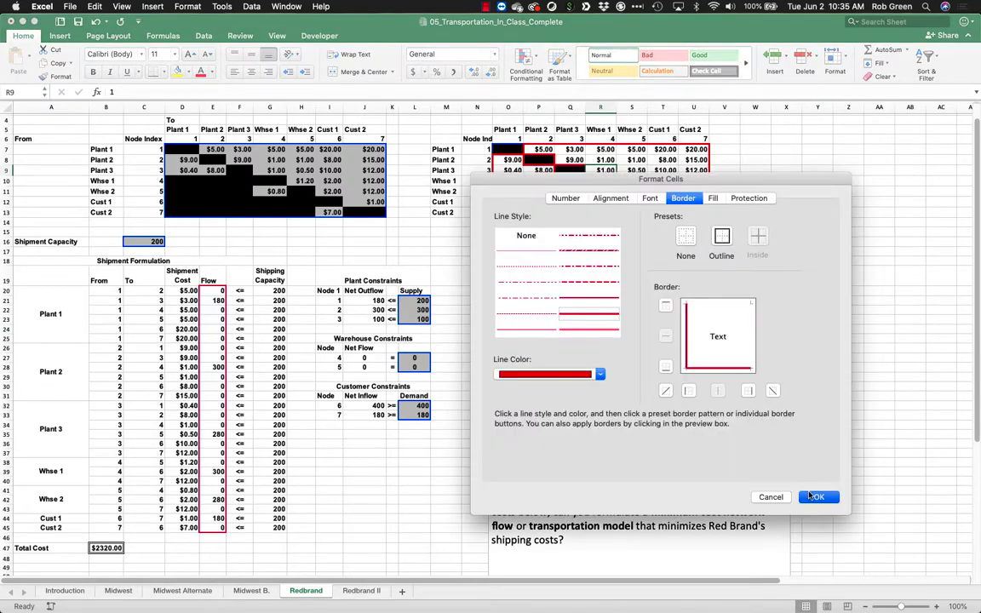
left_click(819, 497)
left_click(776, 298)
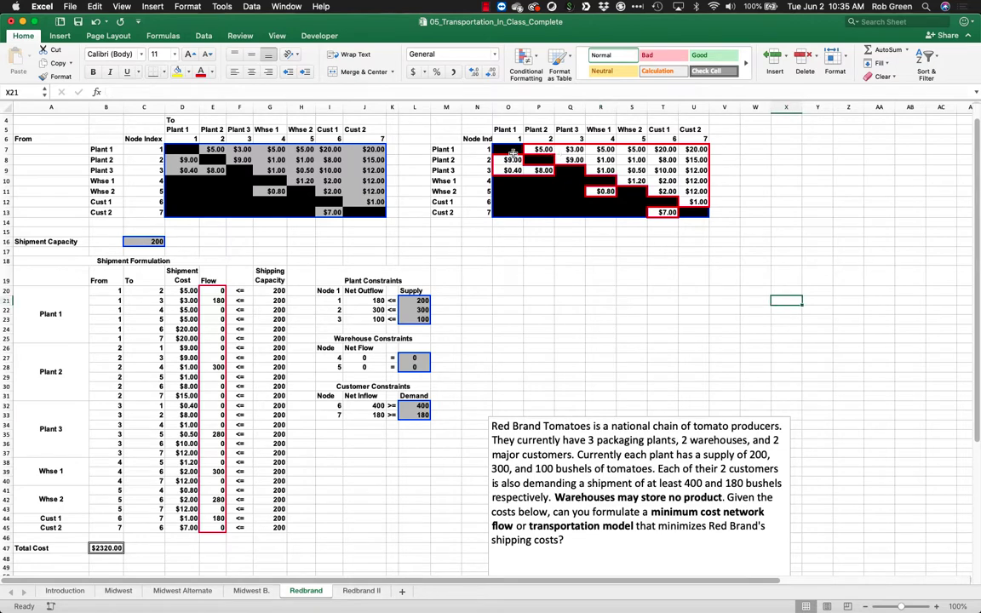
left_click_drag(506, 150, 668, 218)
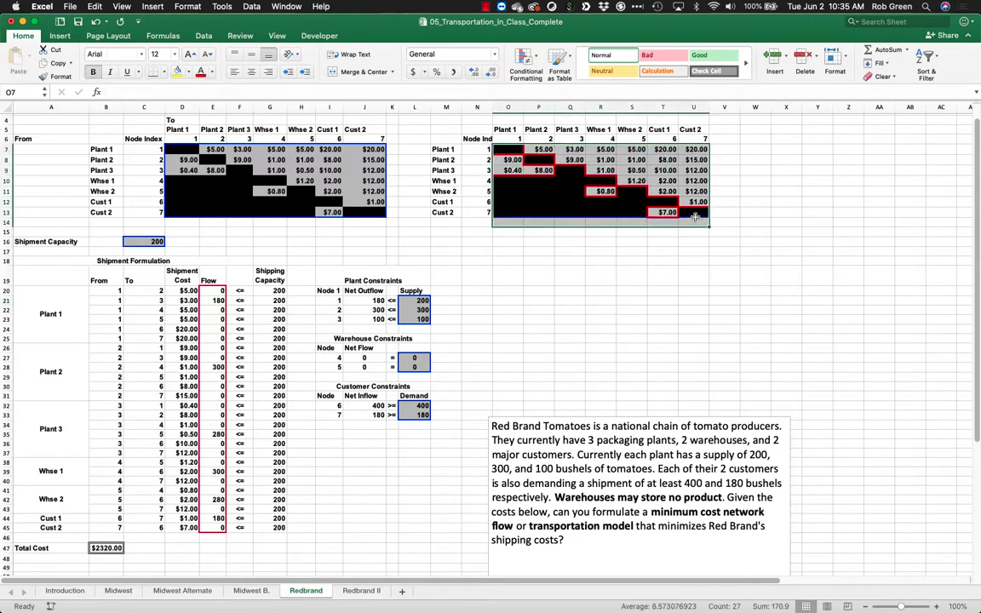
left_click(695, 301)
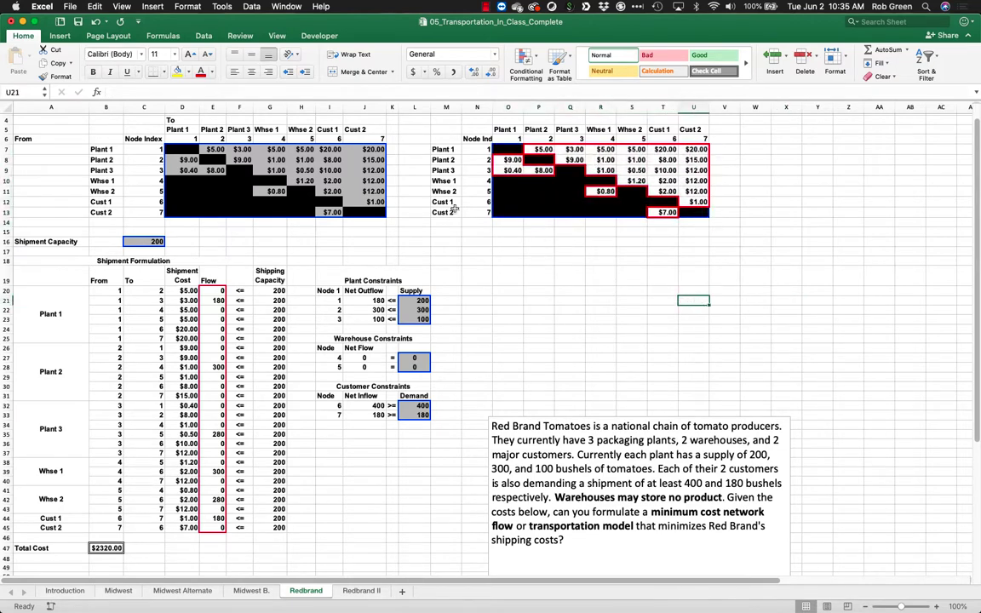
- Delete columns M through U containing the copied cost matrix
left_click_drag(444, 107, 687, 111)
right_click(690, 109)
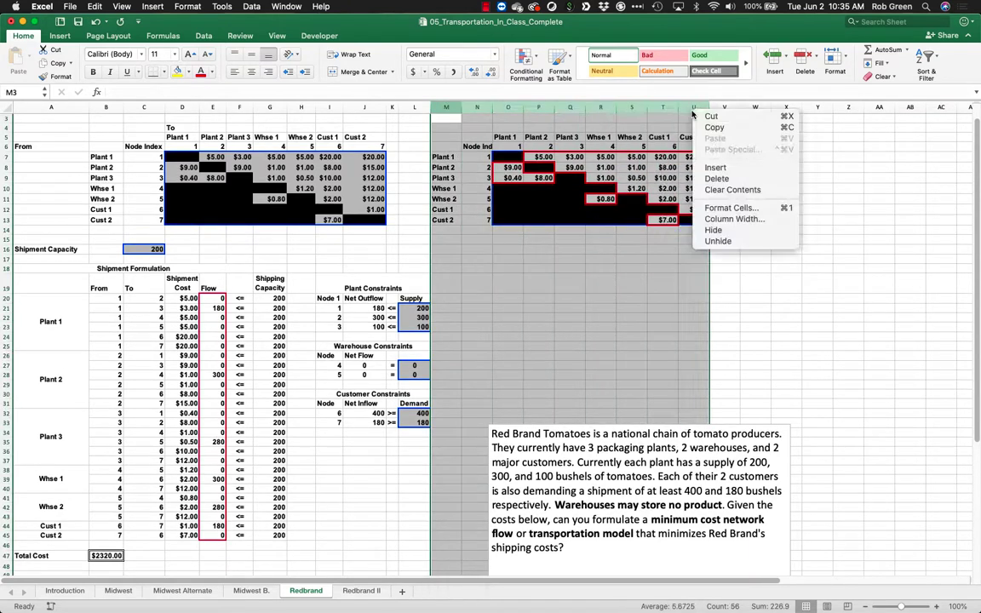
left_click(711, 175)
left_click(570, 348)
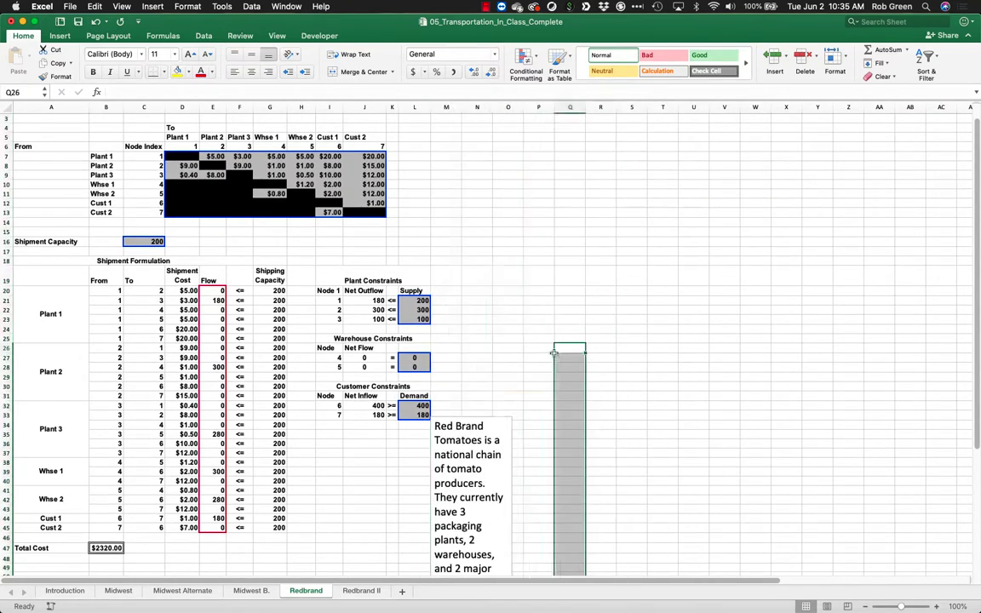
- Widen the squeezed problem text box and move it up beside the cost matrix, clear of the constraint blocks
left_click(510, 434)
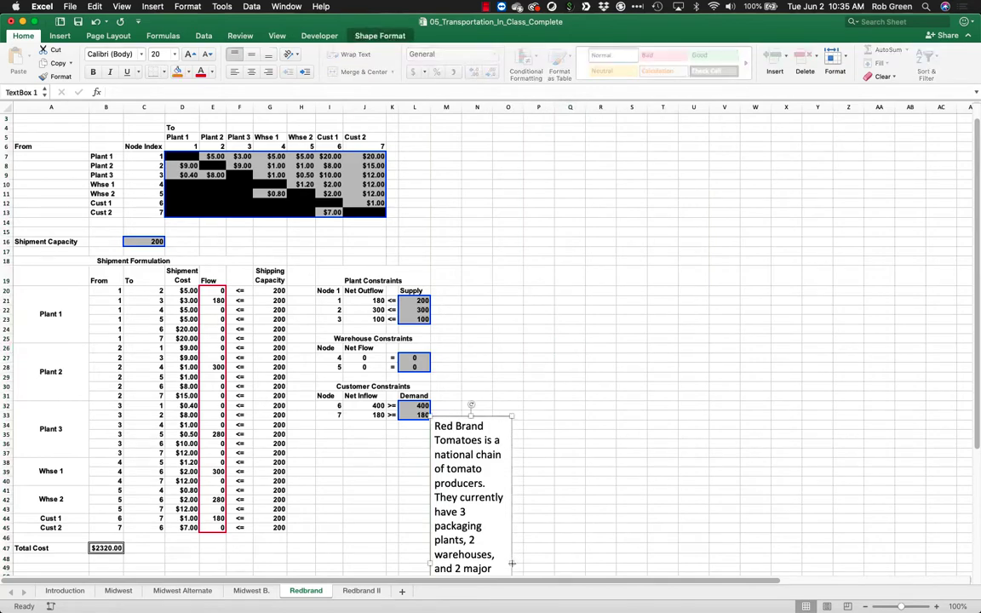
left_click_drag(511, 563, 736, 563)
left_click_drag(638, 414, 783, 140)
left_click(464, 288)
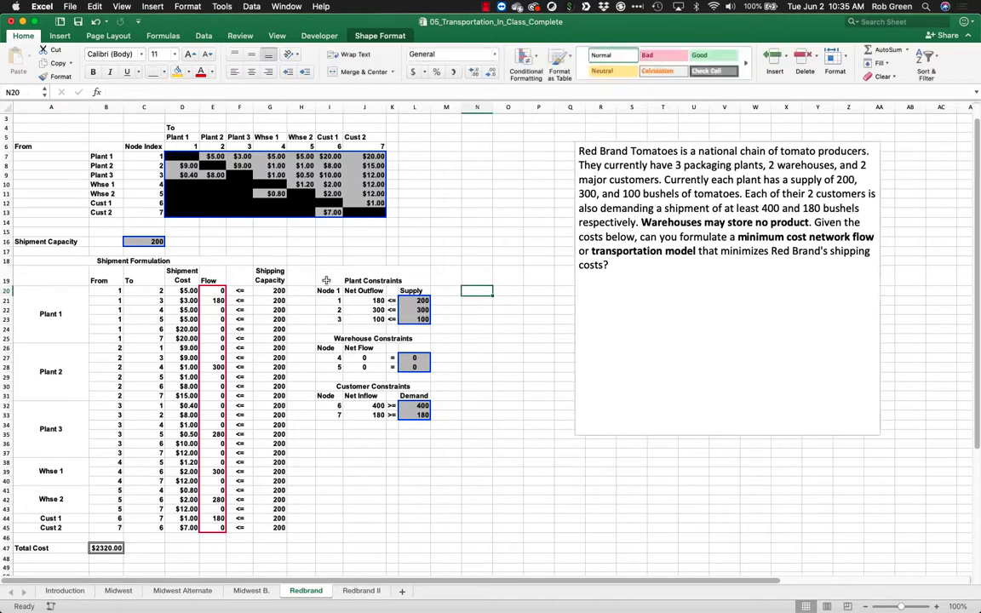
- Examine the Plant 1 net outflow formula in J21 and its Origins and Dests ranges, and compare it with the supply limit in L21
left_click_drag(379, 276, 366, 428)
left_click(364, 300)
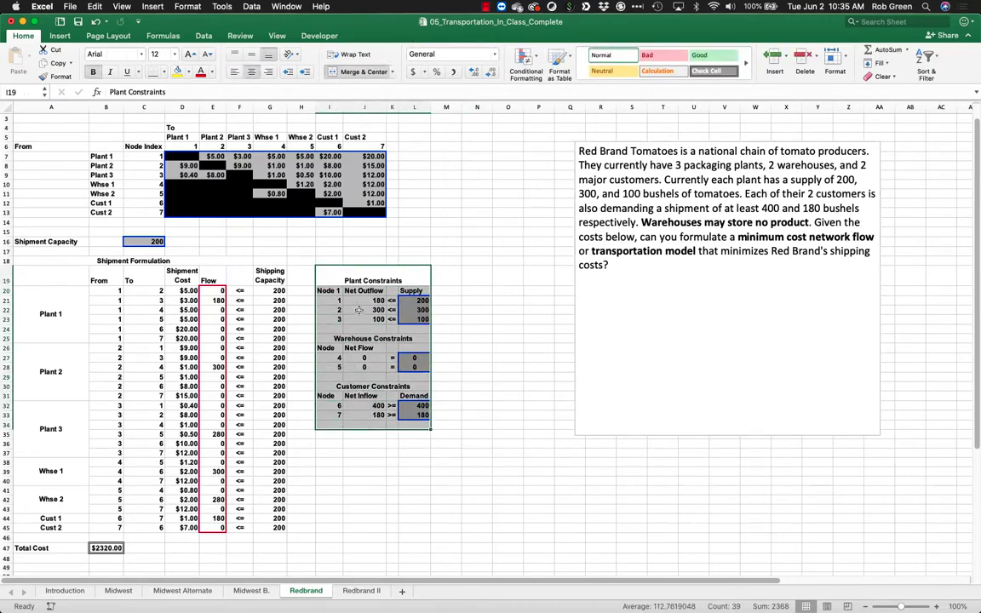
double_click(364, 300)
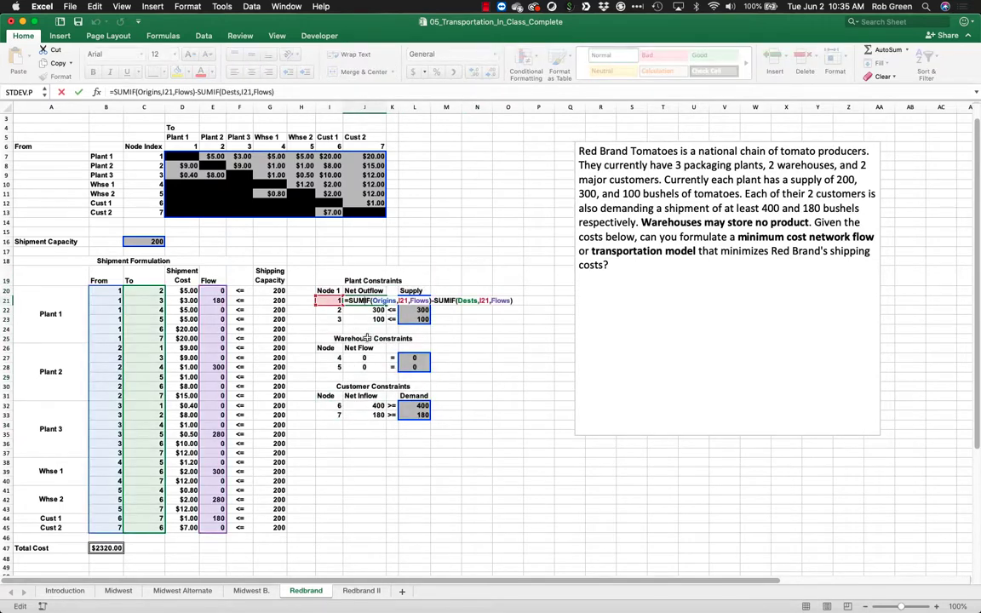
key("Escape")
left_click_drag(365, 300, 371, 322)
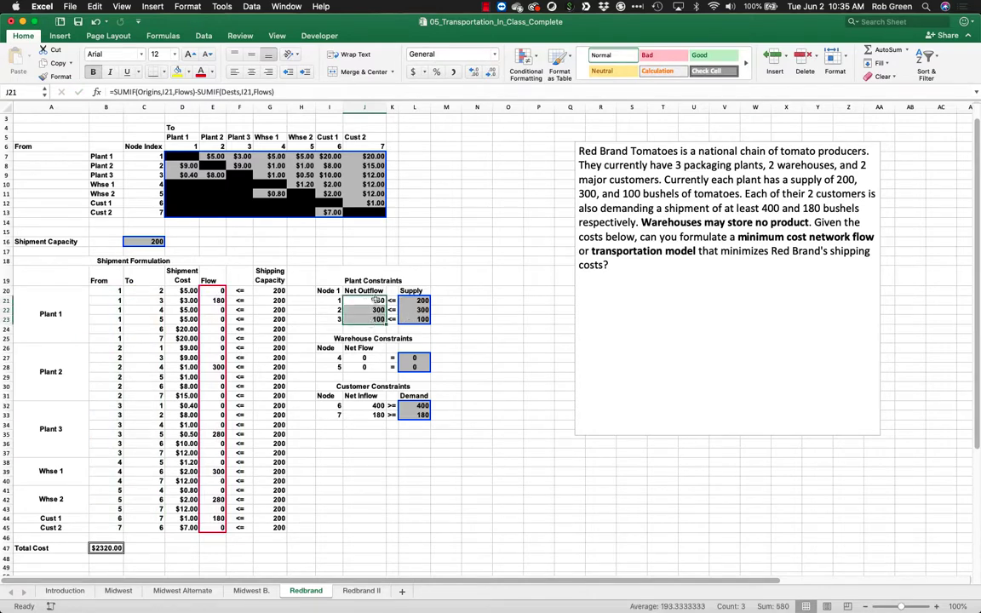
double_click(372, 300)
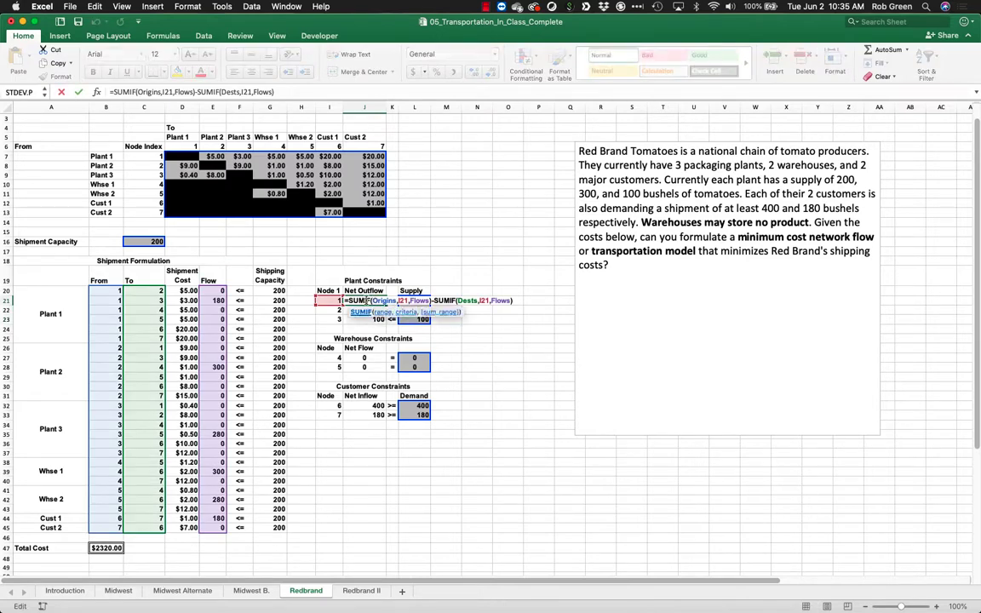
double_click(375, 300)
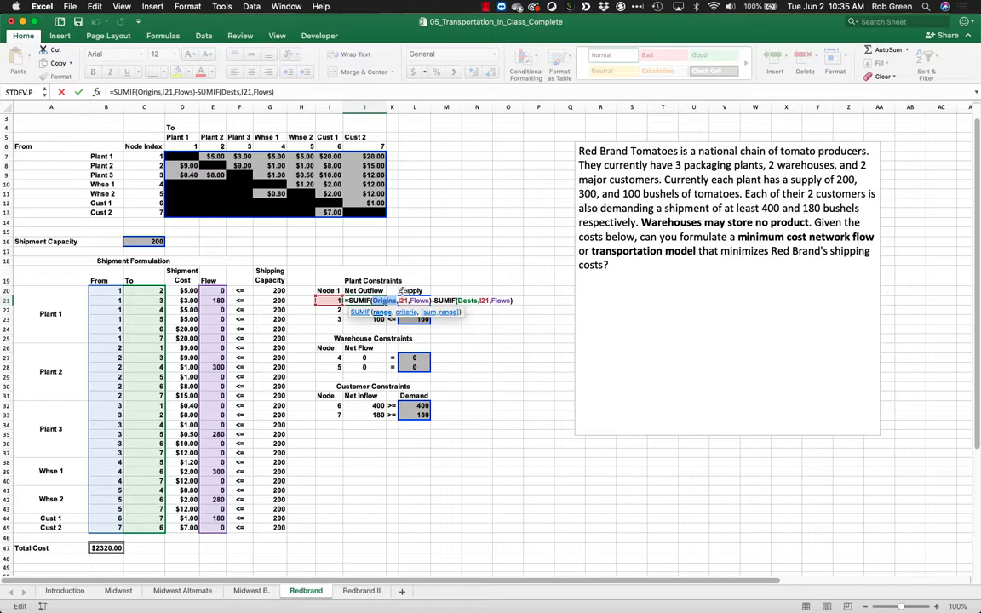
key("Return")
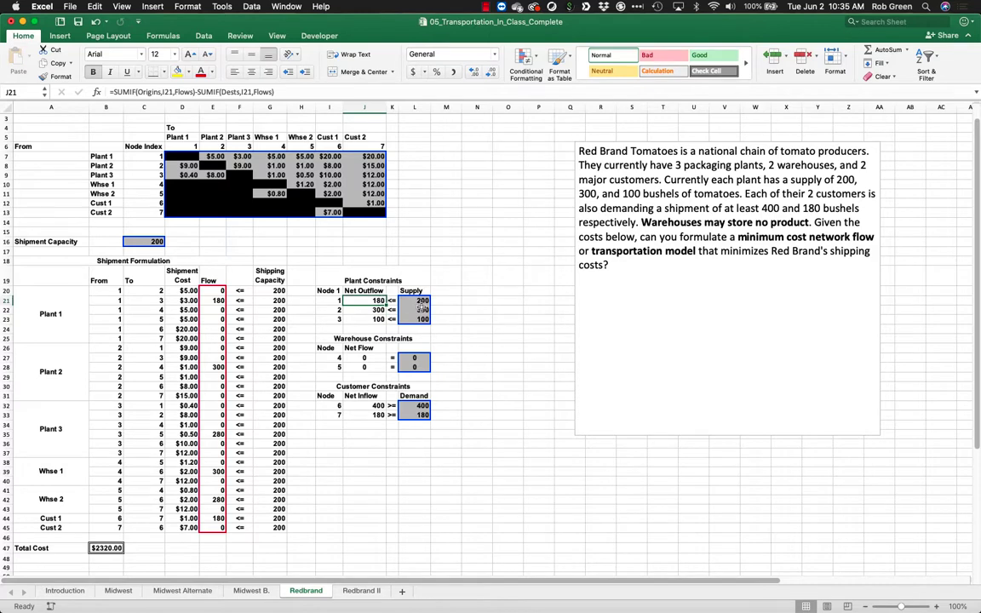
left_click(422, 300)
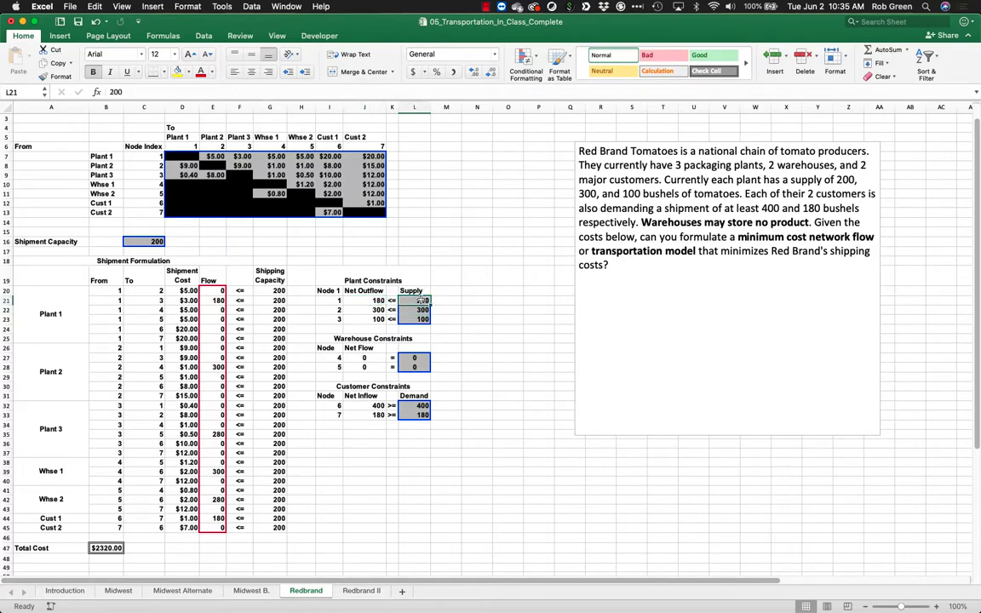
- Inspect the Customer 1 net inflow formula in J32 and its demand cell L32, leaving the formula unedited
double_click(373, 405)
left_click_drag(372, 405, 425, 406)
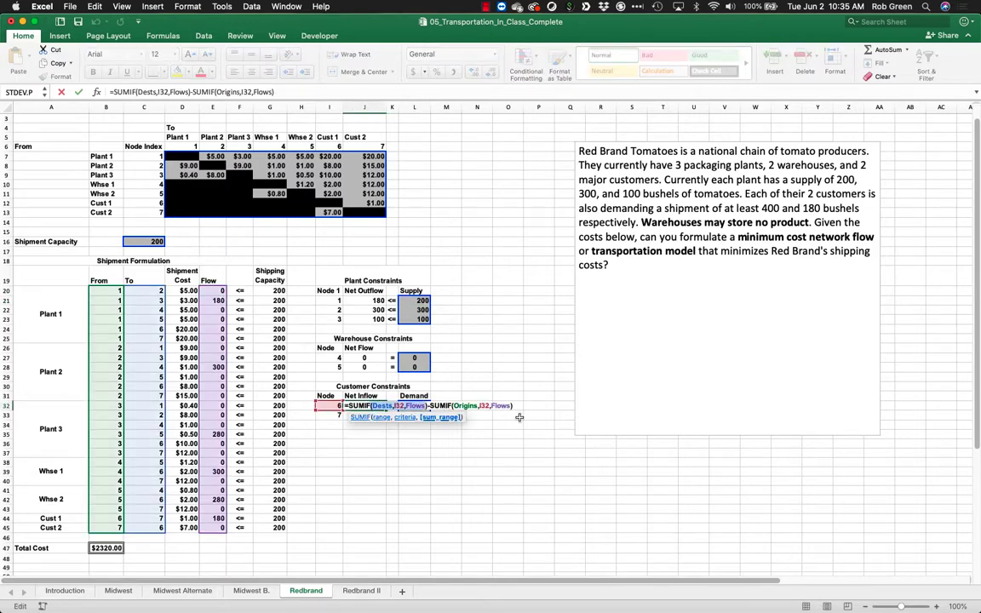
key("Escape")
left_click(423, 405)
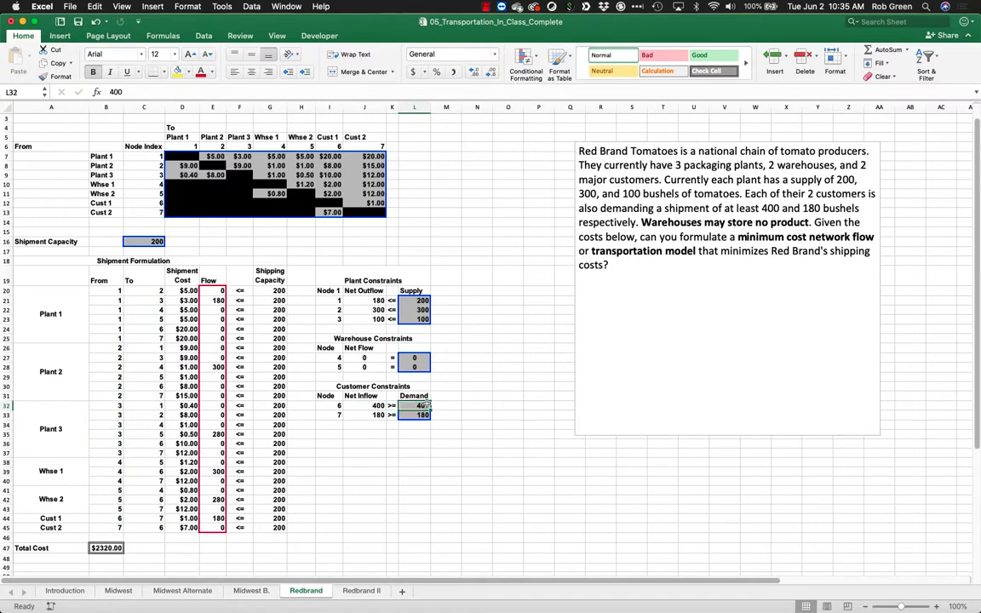
- Inspect the Whse 1 net flow formula in J27 and its right-hand side in L27, and highlight both warehouse constraints in J27:L28
double_click(376, 357)
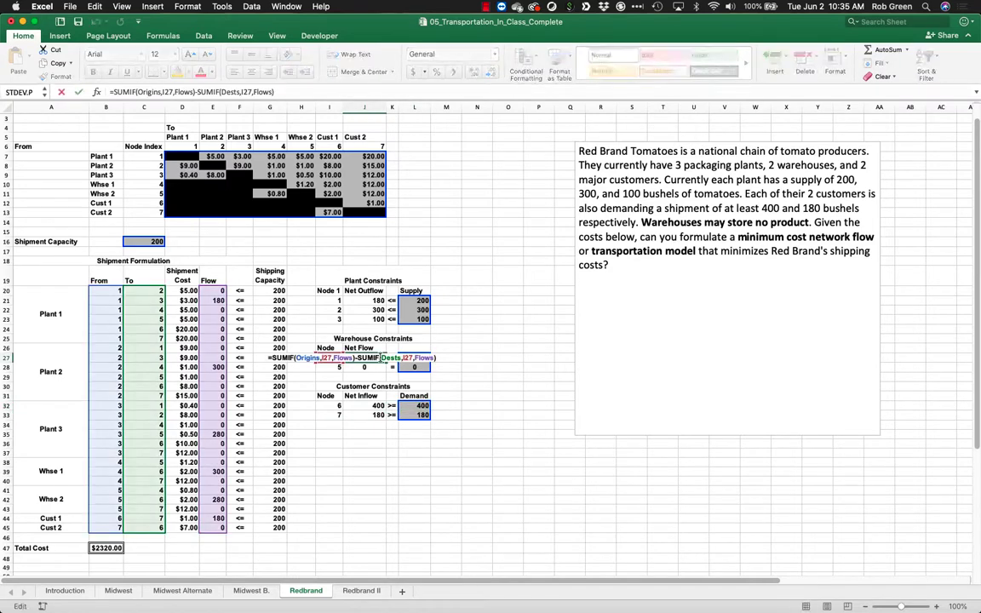
key("Escape")
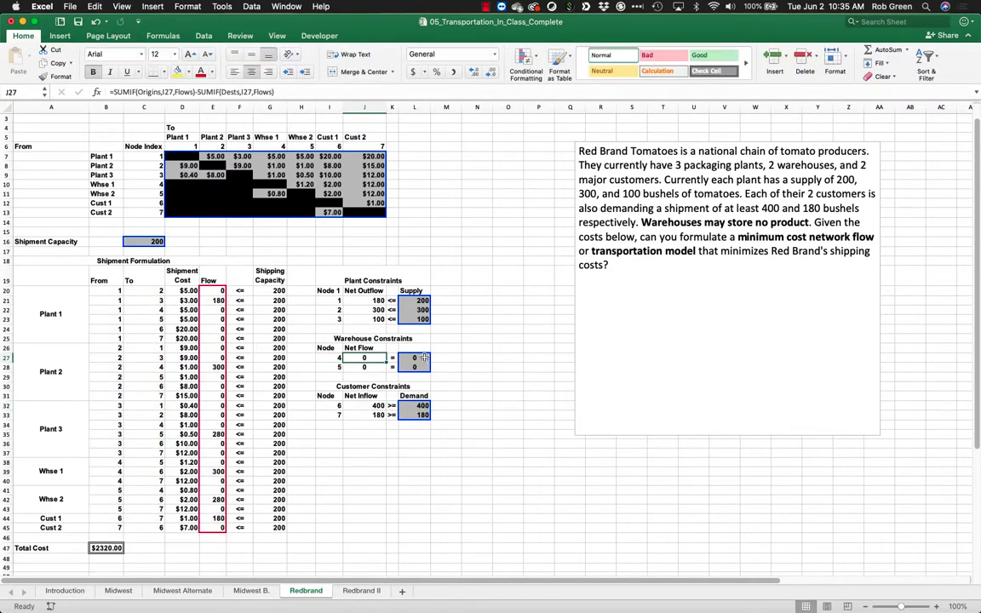
double_click(371, 358)
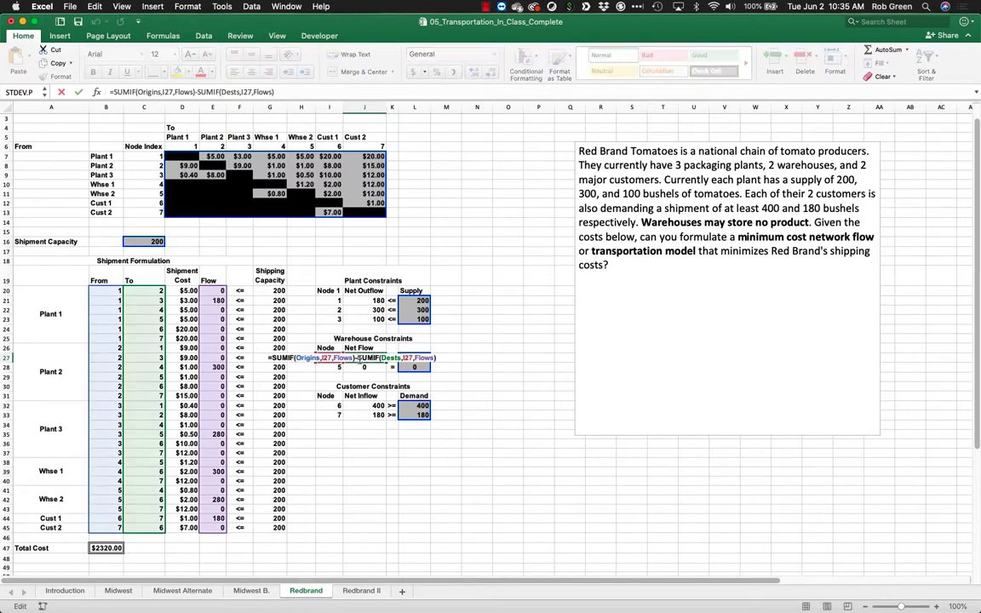
left_click_drag(356, 358, 430, 362)
left_click(424, 360)
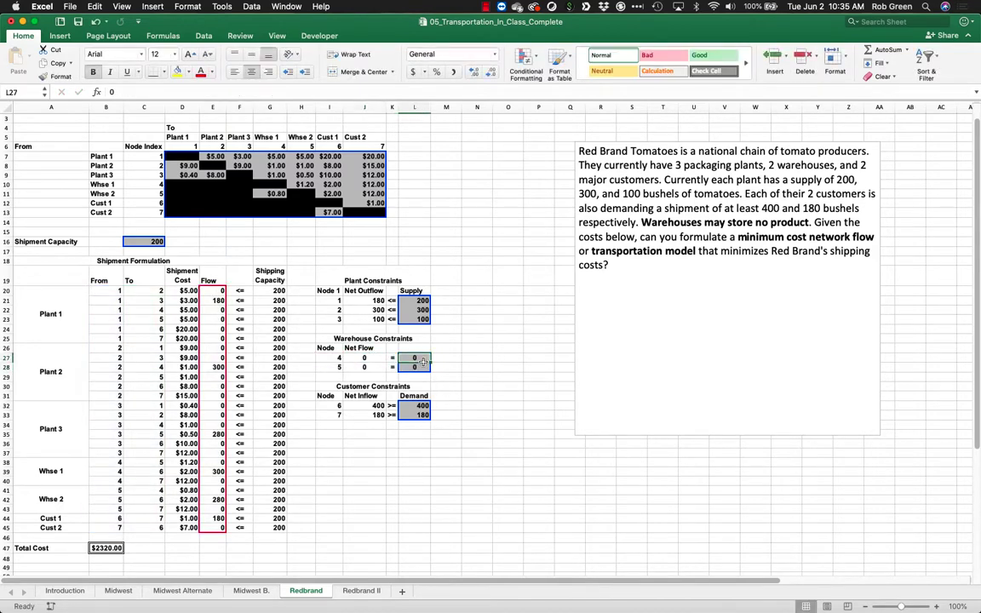
left_click(483, 346)
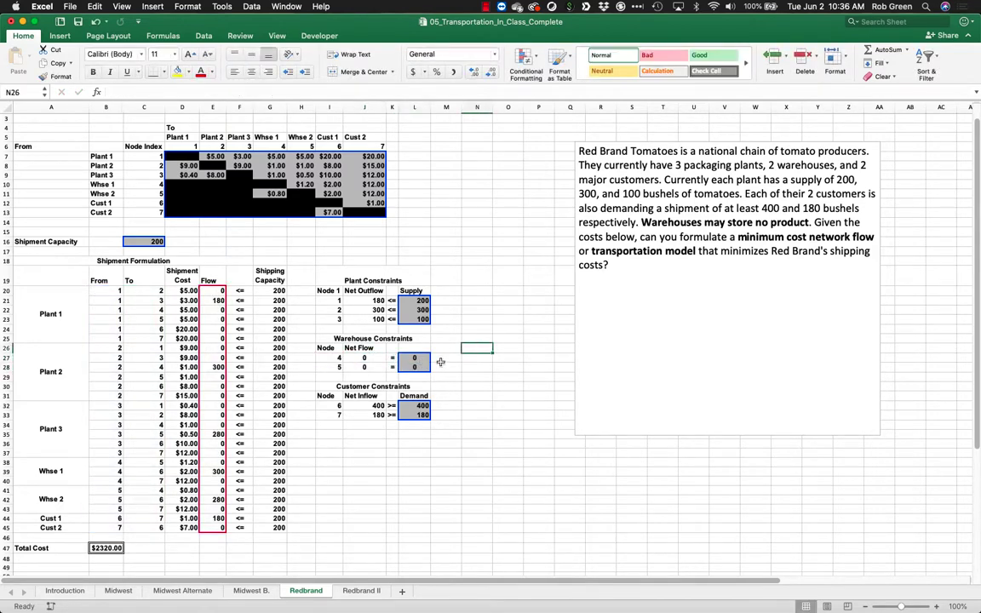
left_click_drag(420, 354, 376, 371)
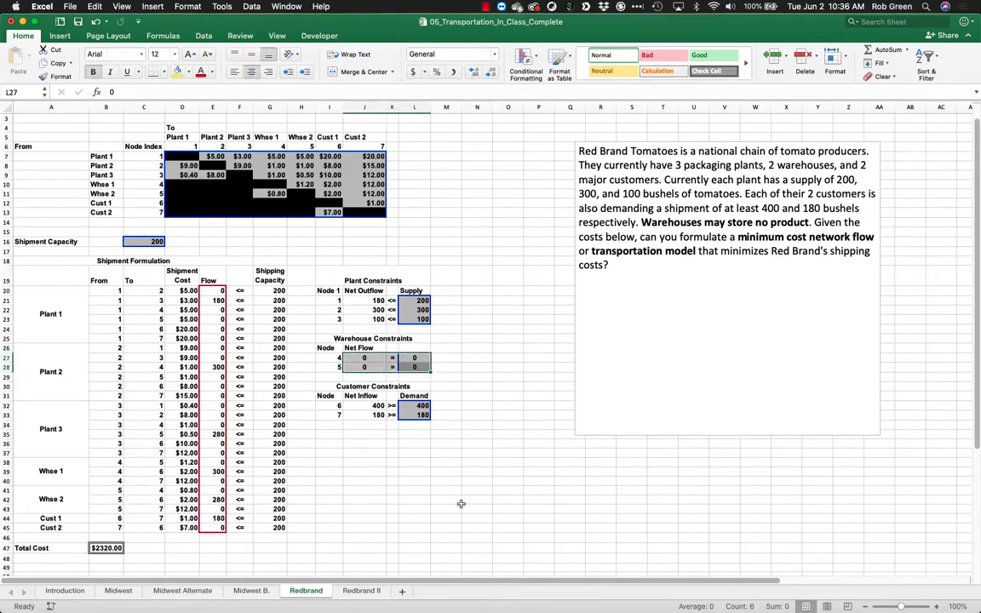
- Review the complete model from the cost matrix to the total cost, and highlight the plant, warehouse and customer constraint blocks in I19:L34
left_click_drag(477, 548, 146, 164)
left_click(395, 241)
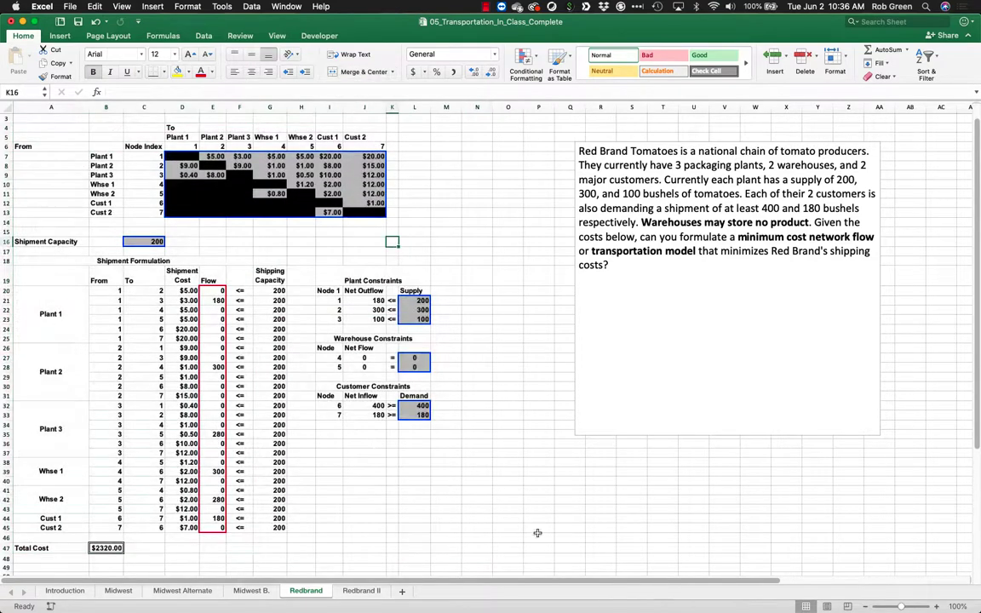
left_click_drag(529, 546, 64, 118)
left_click(219, 194)
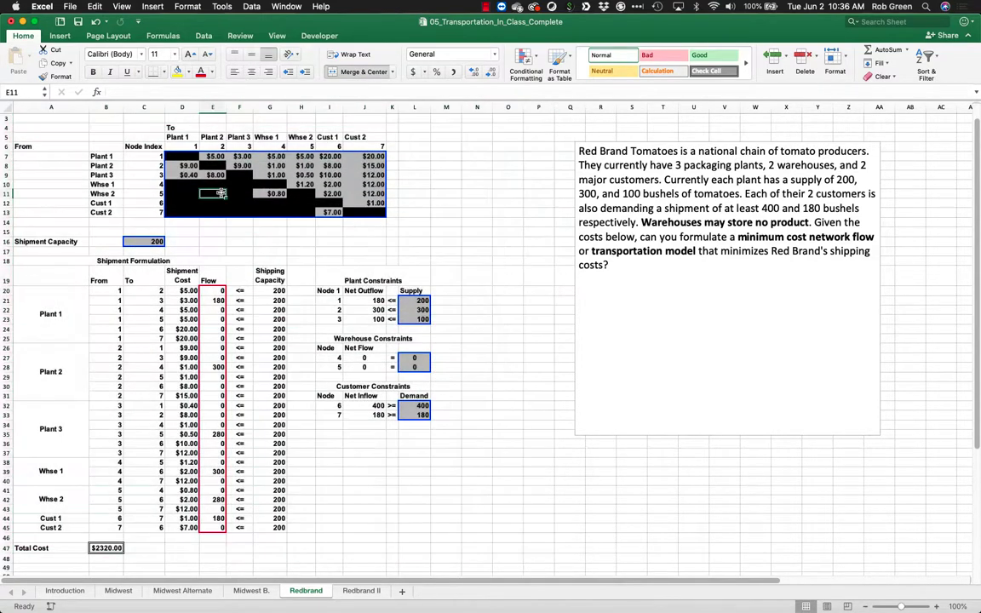
left_click(330, 276)
left_click_drag(331, 276, 412, 421)
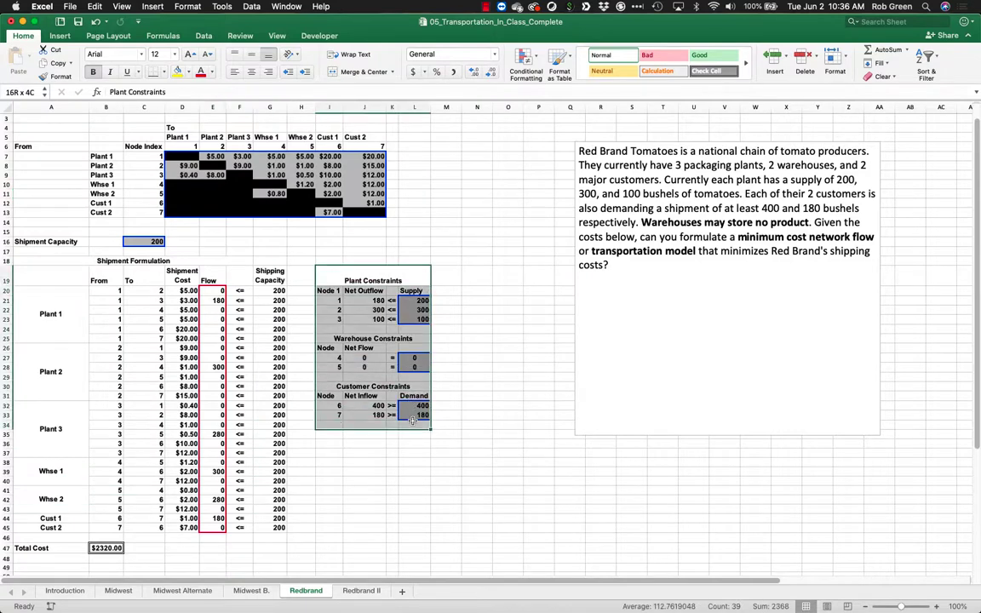
left_click(407, 468)
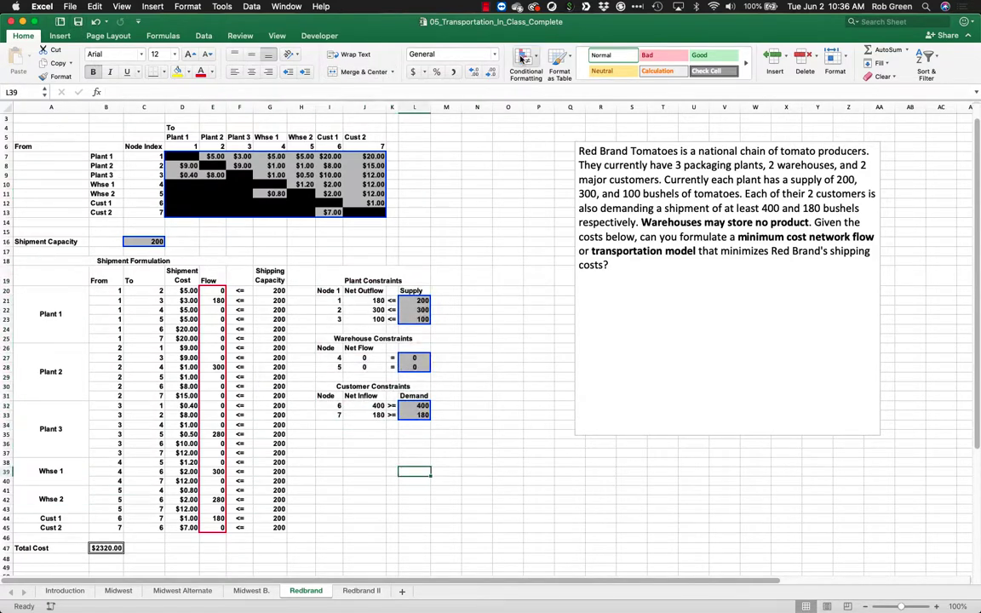
left_click(485, 7)
left_click(485, 22)
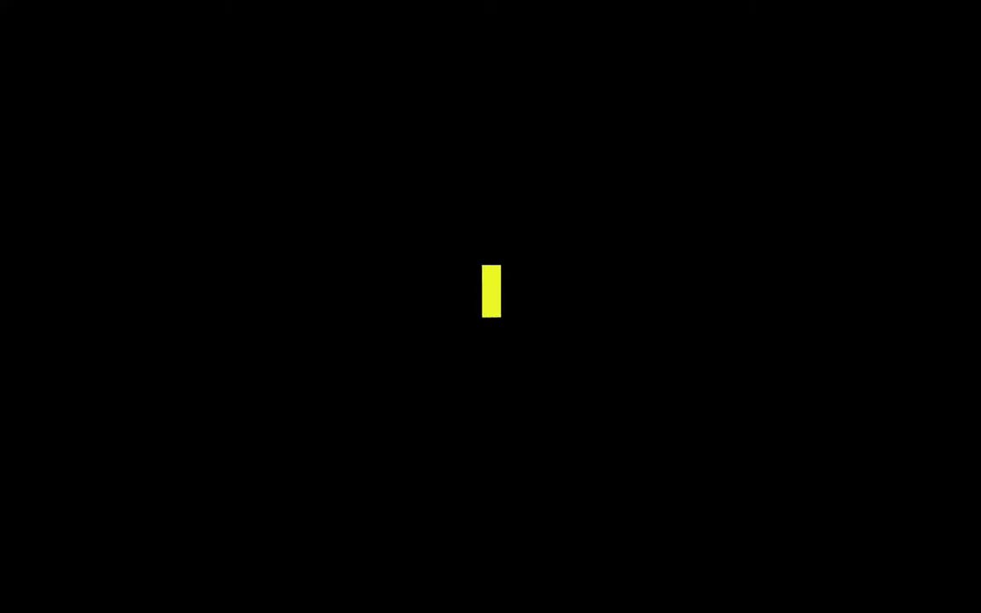